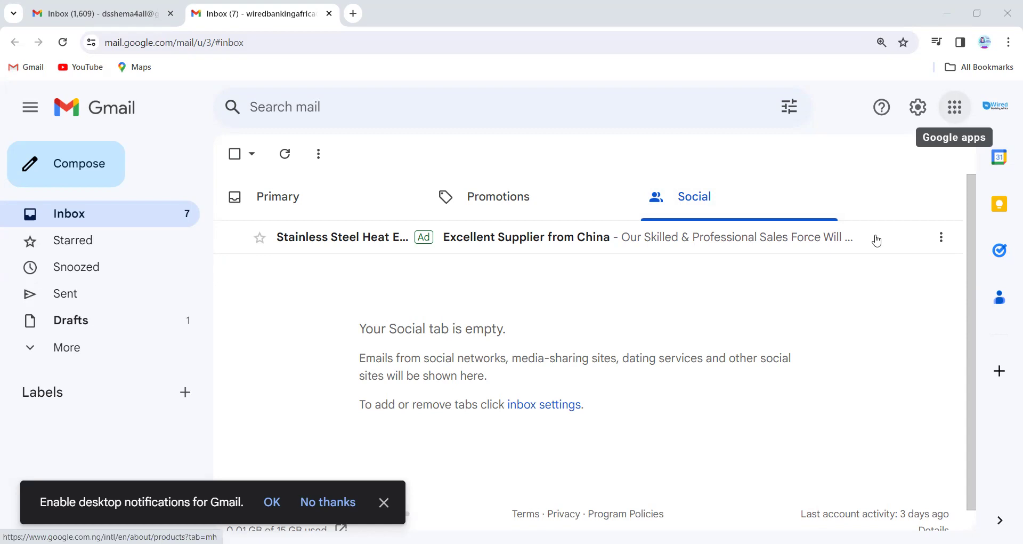
Open Google Forms from Gmail's Google apps launcher.
{"action": "scroll", "coordinate": [887, 275], "scroll_direction": "down", "scroll_amount": 10}
{"action": "scroll", "coordinate": [887, 276], "scroll_direction": "down", "scroll_amount": 6}
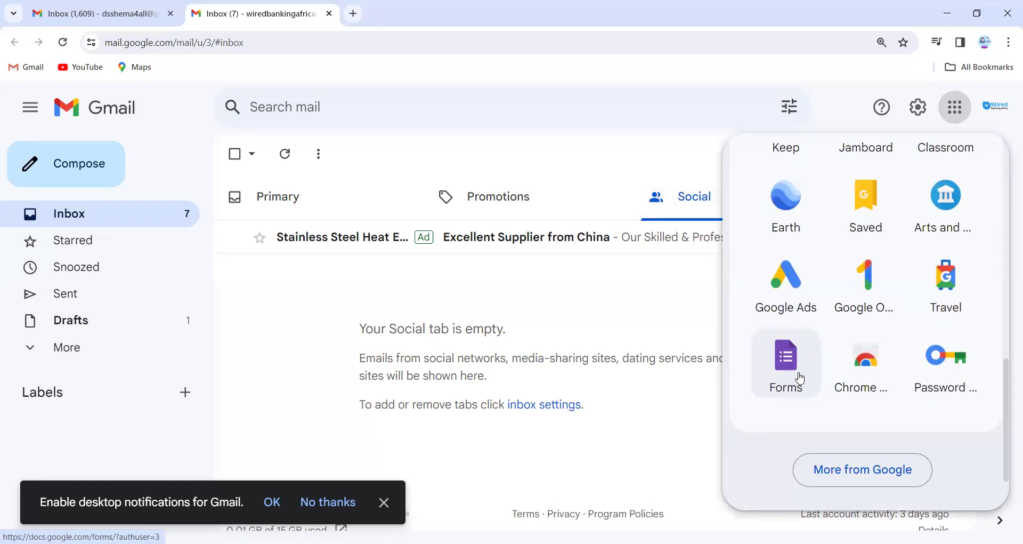
{"action": "left_click", "coordinate": [789, 371]}
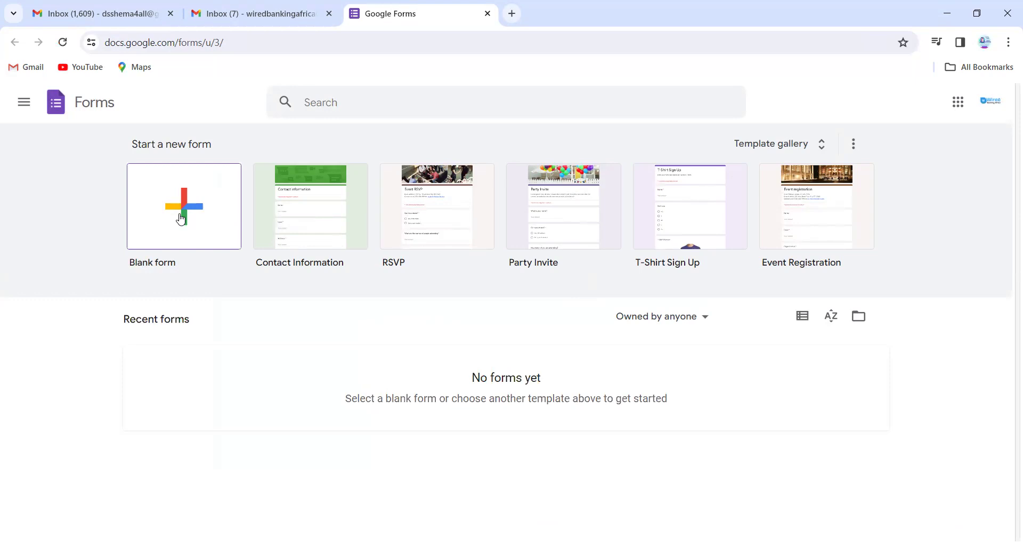
Create a new blank form and select its 'Untitled form' title.
{"action": "left_click", "coordinate": [182, 219]}
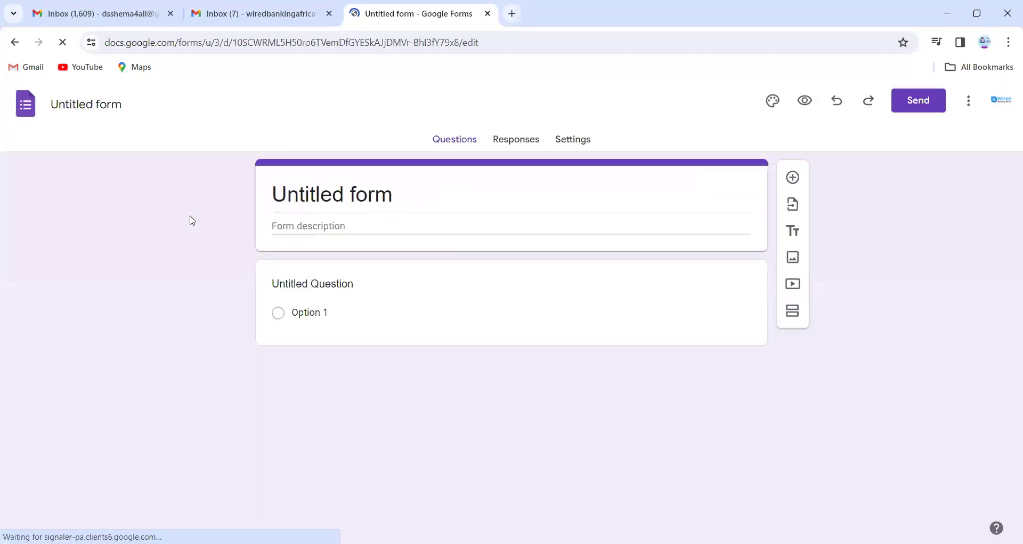
{"action": "double_click", "coordinate": [308, 189]}
Replace 'Untitled form' with the title 'WBA KYC upgrade form'.
{"action": "key", "text": "ctrl+a"}
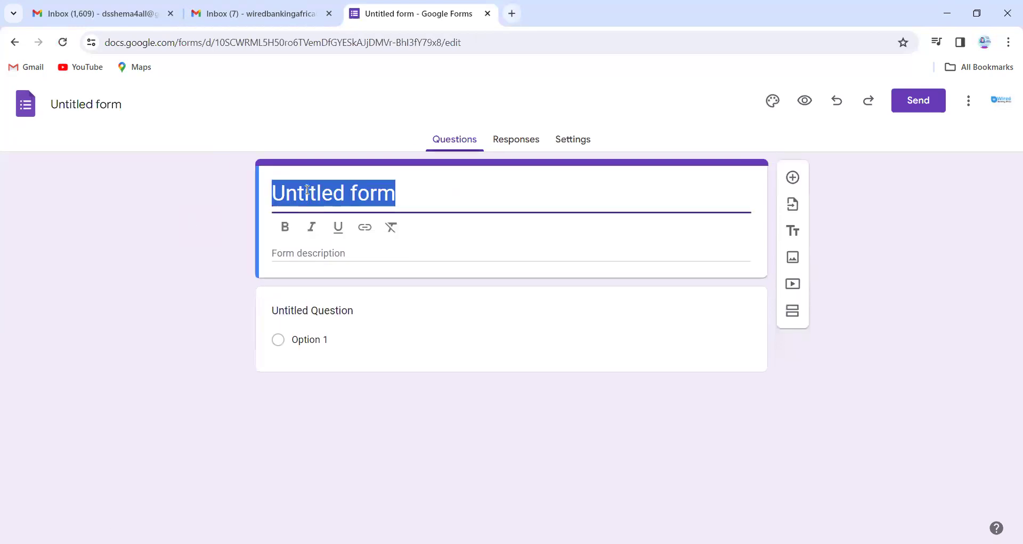
{"action": "type", "text": "KYc"}
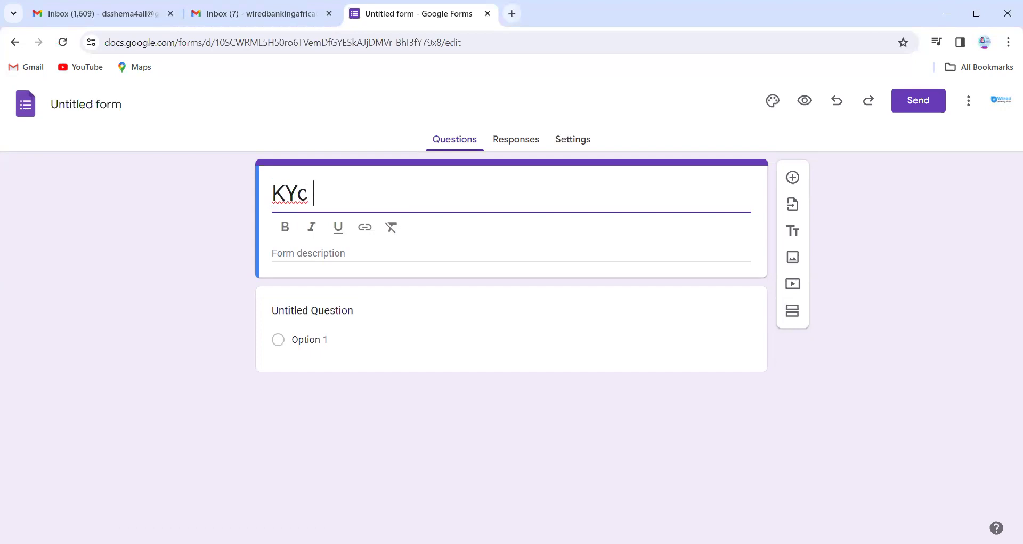
{"action": "key", "text": "BackSpace"}
{"action": "key", "text": "BackSpace"}
{"action": "type", "text": "YC up"}
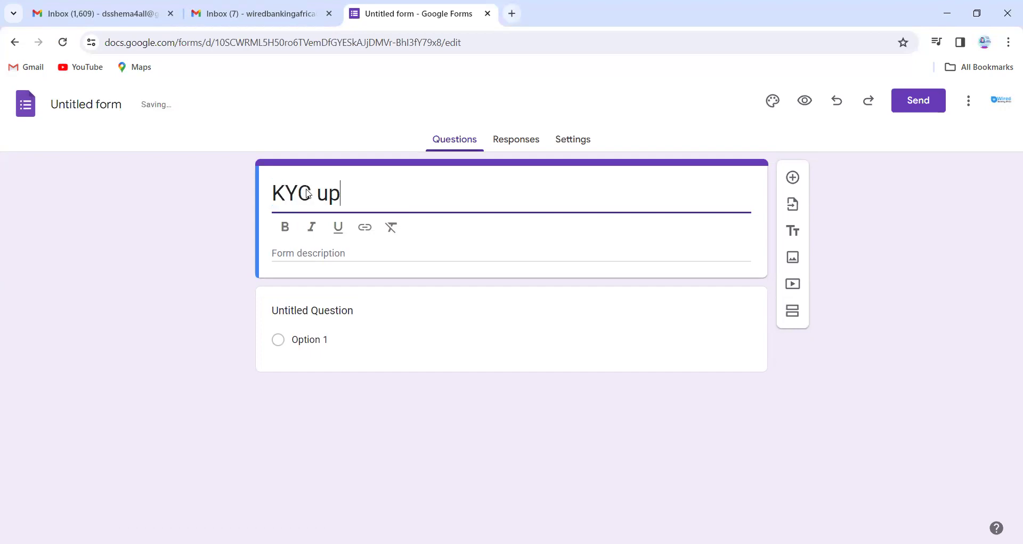
{"action": "type", "text": "grade form"}
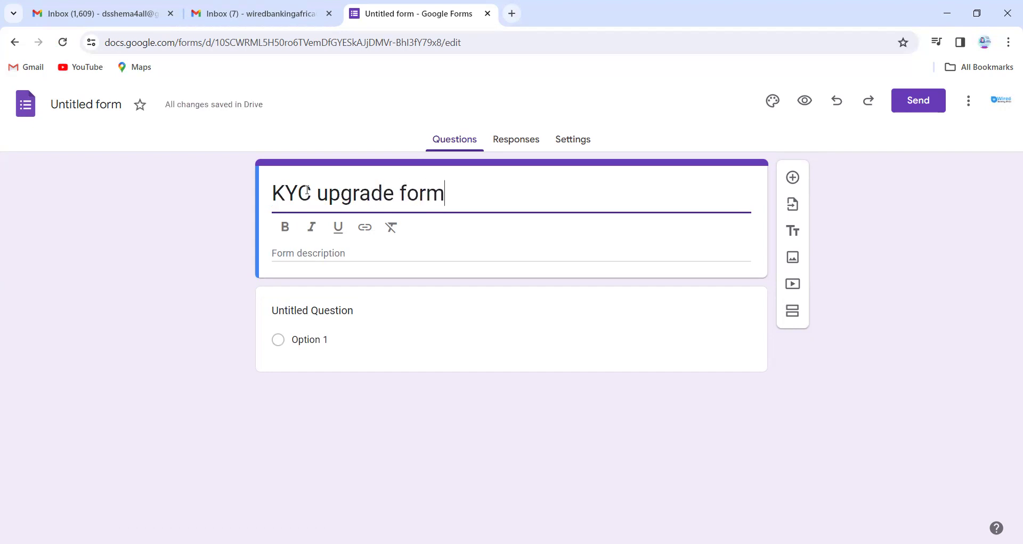
{"action": "left_click", "coordinate": [277, 198]}
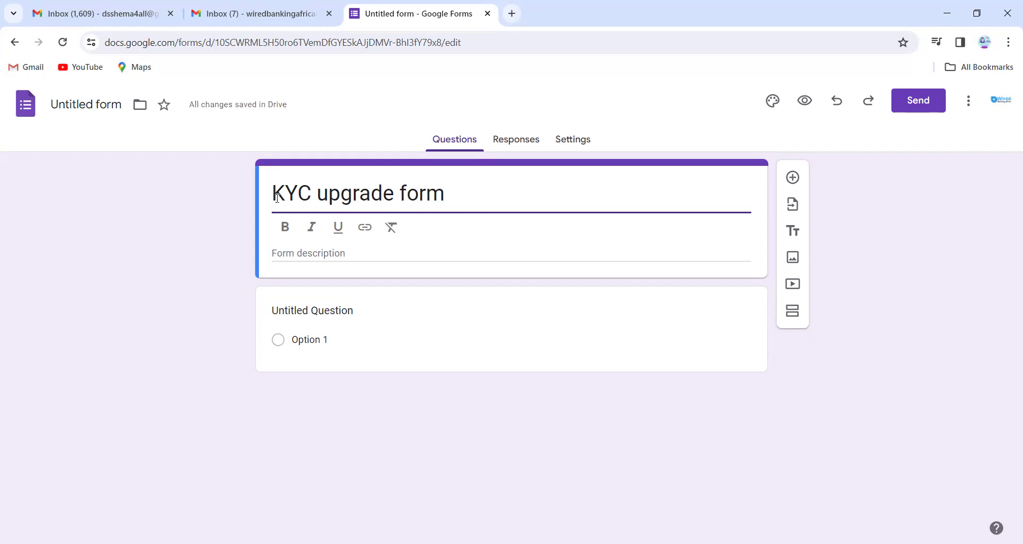
{"action": "type", "text": "WBA"}
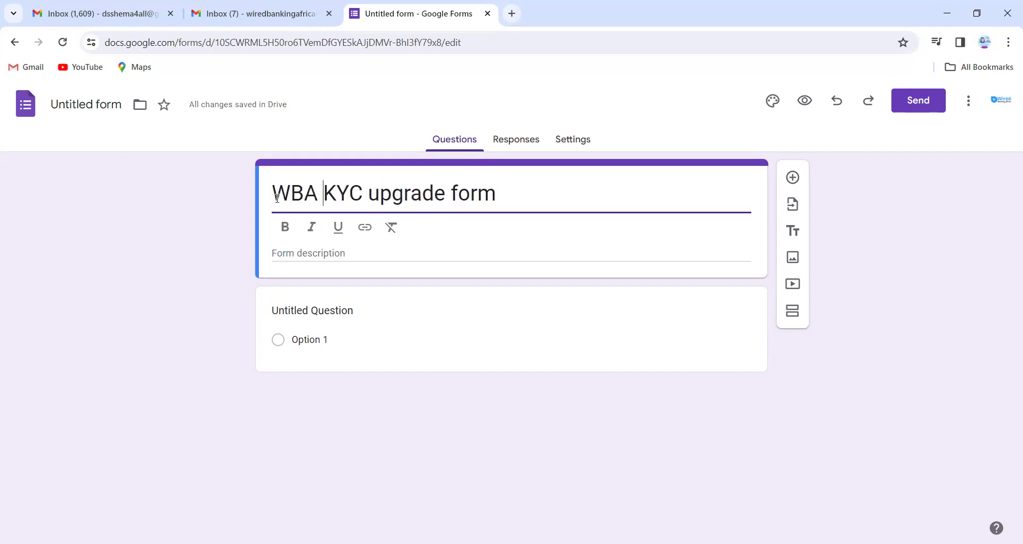
Write the description 'Kindly submit your kyc information … upgrade your account tier with us.'.
{"action": "left_click", "coordinate": [329, 251]}
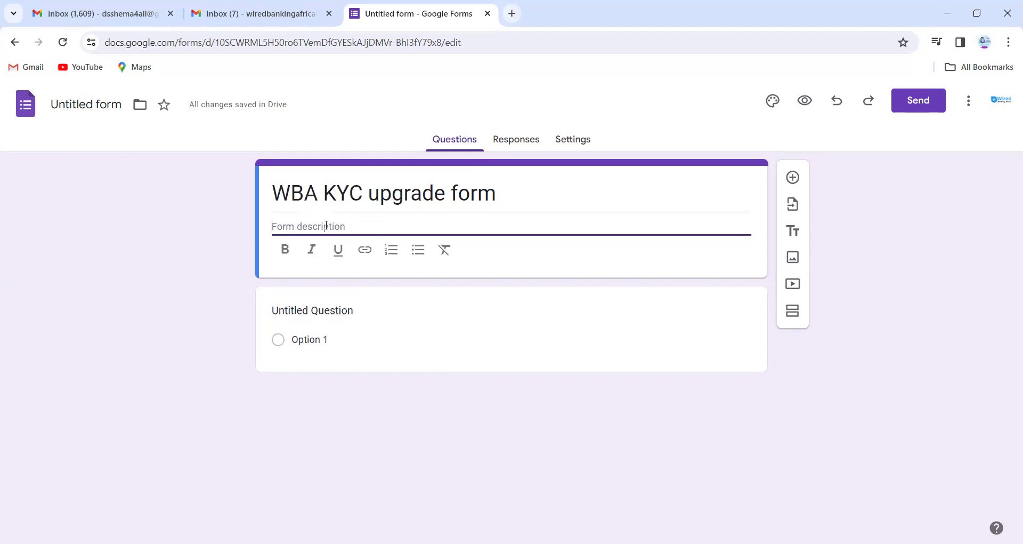
{"action": "type", "text": "Kindl"}
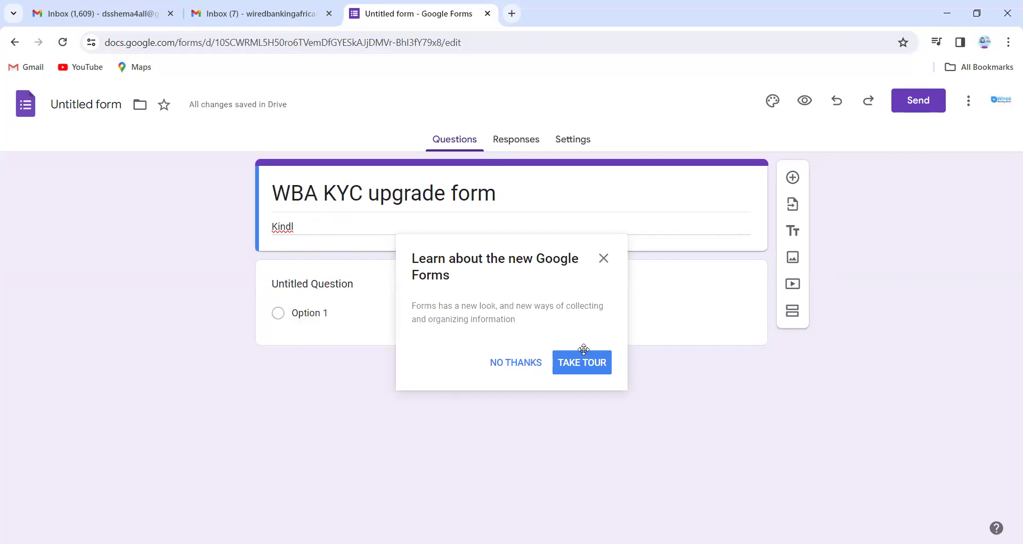
{"action": "left_click", "coordinate": [603, 258]}
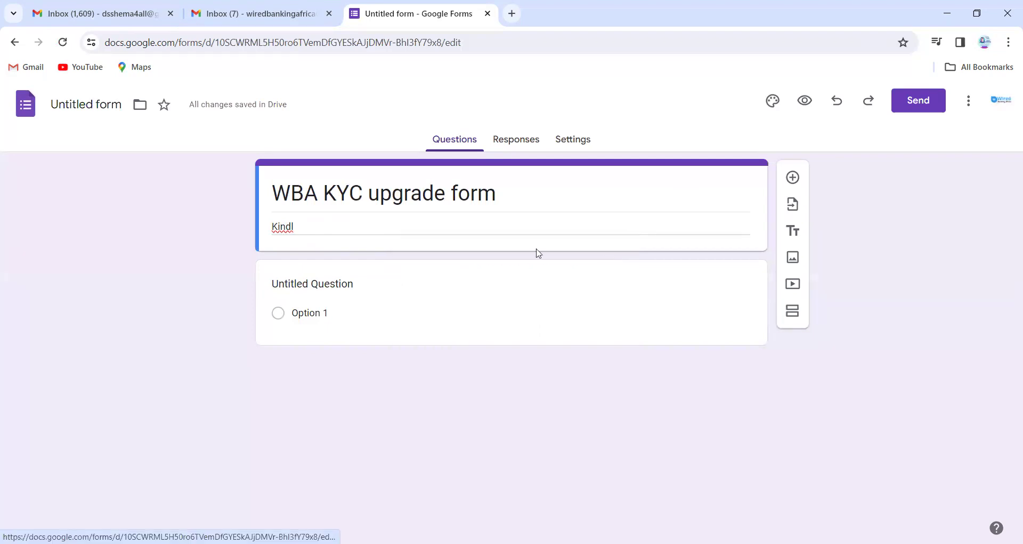
{"action": "triple_click", "coordinate": [396, 225]}
{"action": "left_click", "coordinate": [396, 226]}
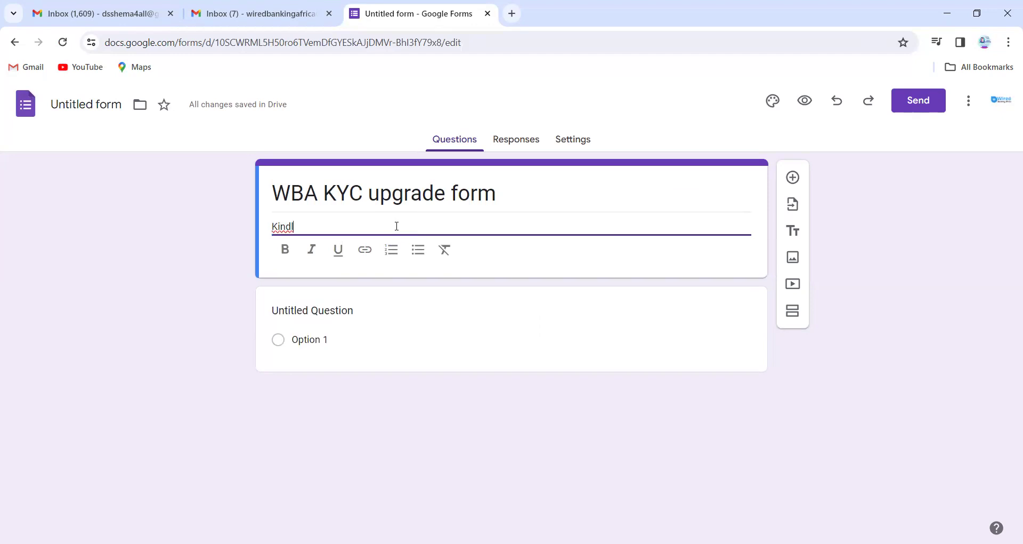
{"action": "type", "text": "y submit your"}
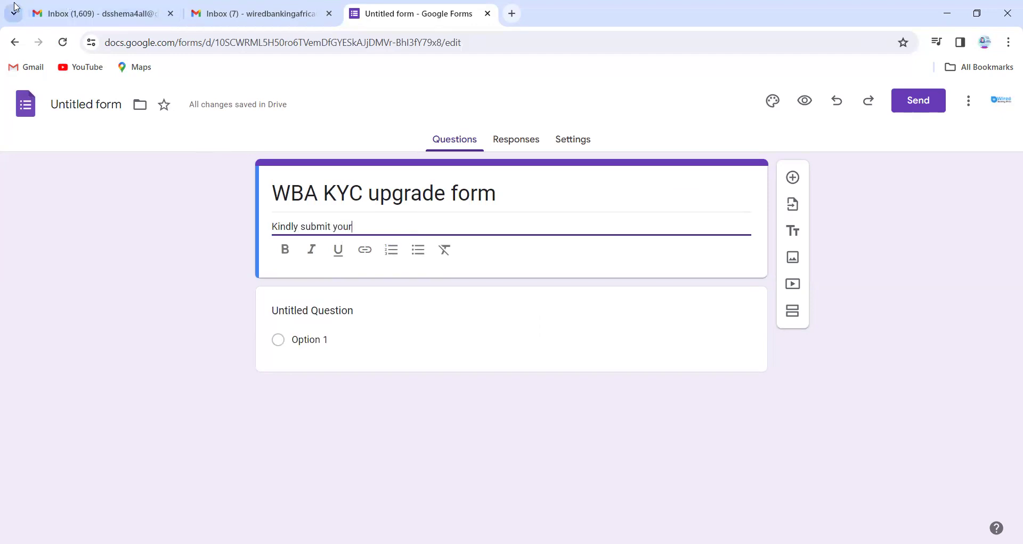
{"action": "type", "text": " kyc informat"}
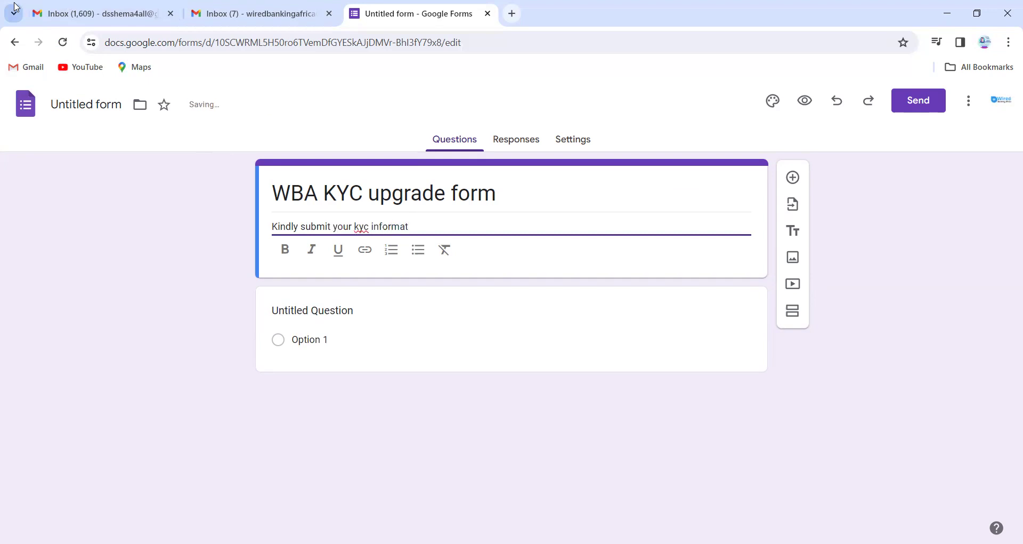
{"action": "type", "text": "ion to allow us "}
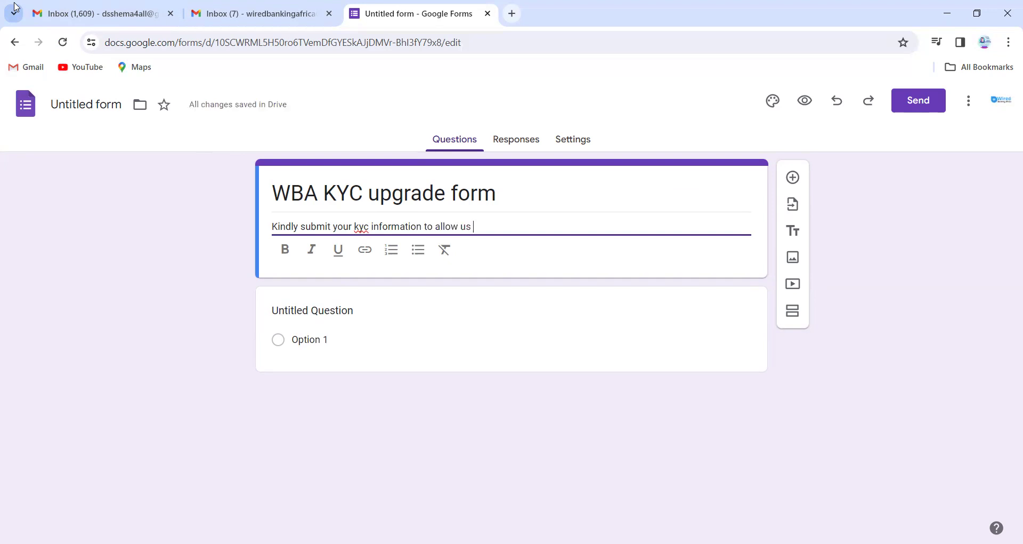
{"action": "type", "text": "validate who you ae"}
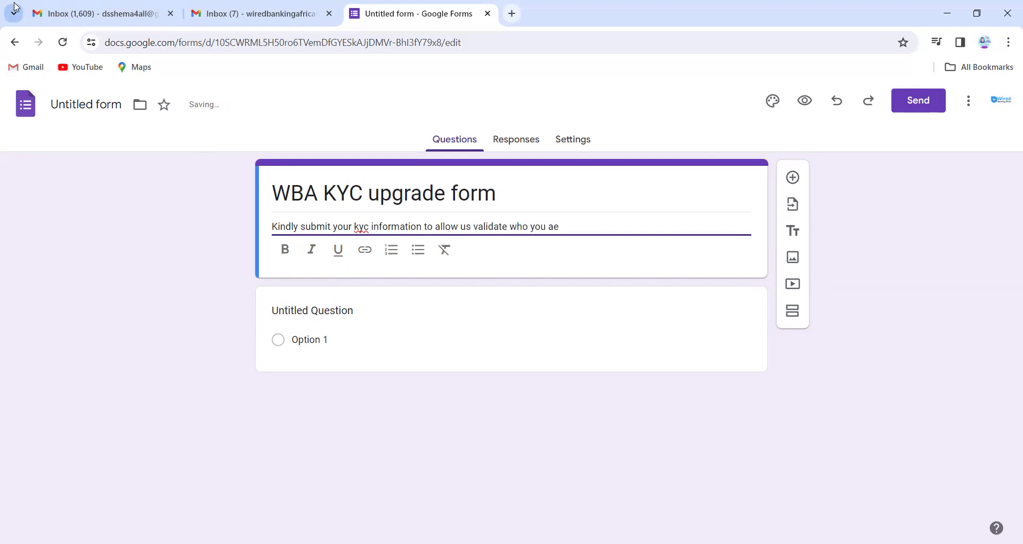
{"action": "key", "text": "BackSpace"}
{"action": "type", "text": "re as well"}
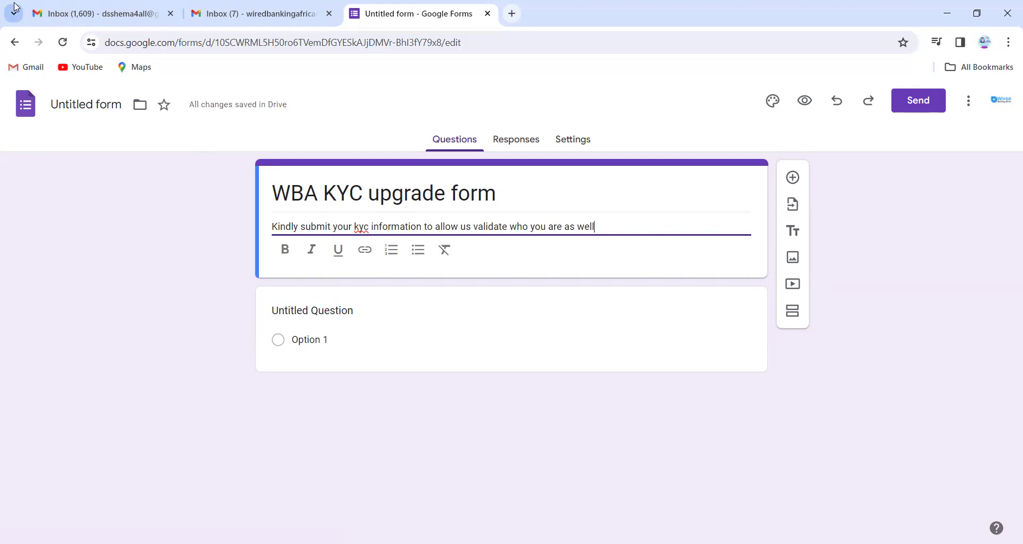
{"action": "type", "text": " upgra"}
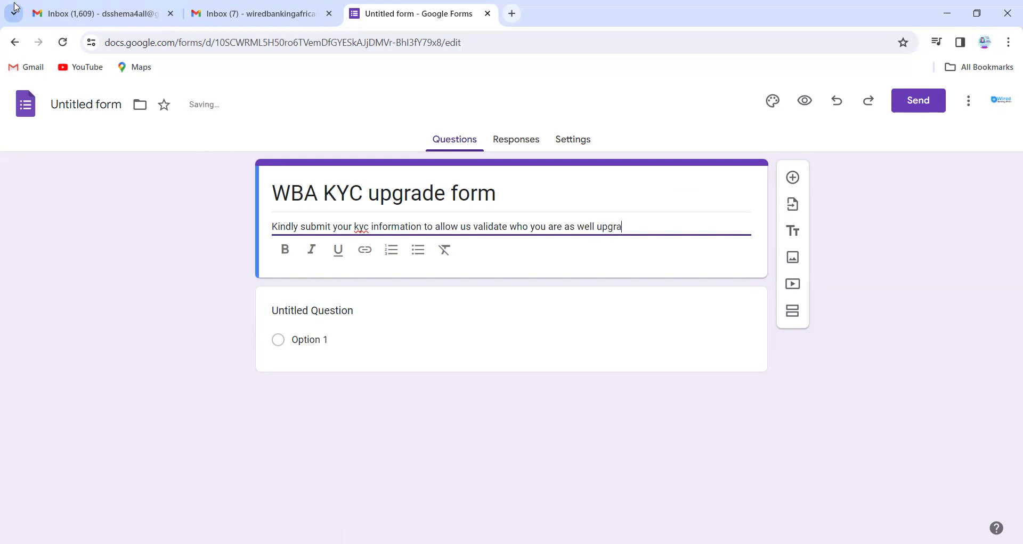
{"action": "type", "text": "de your a"}
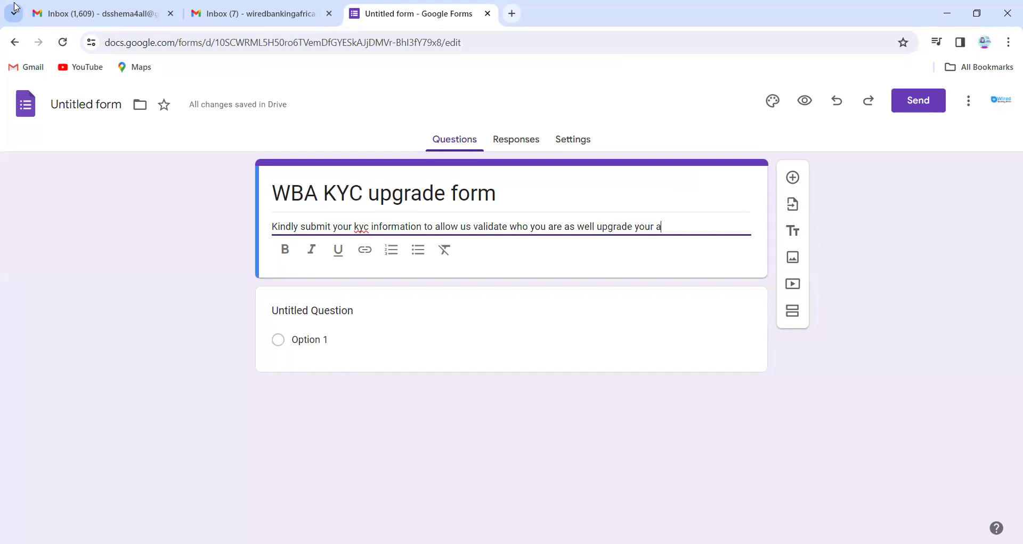
{"action": "type", "text": "ccount tier with u"}
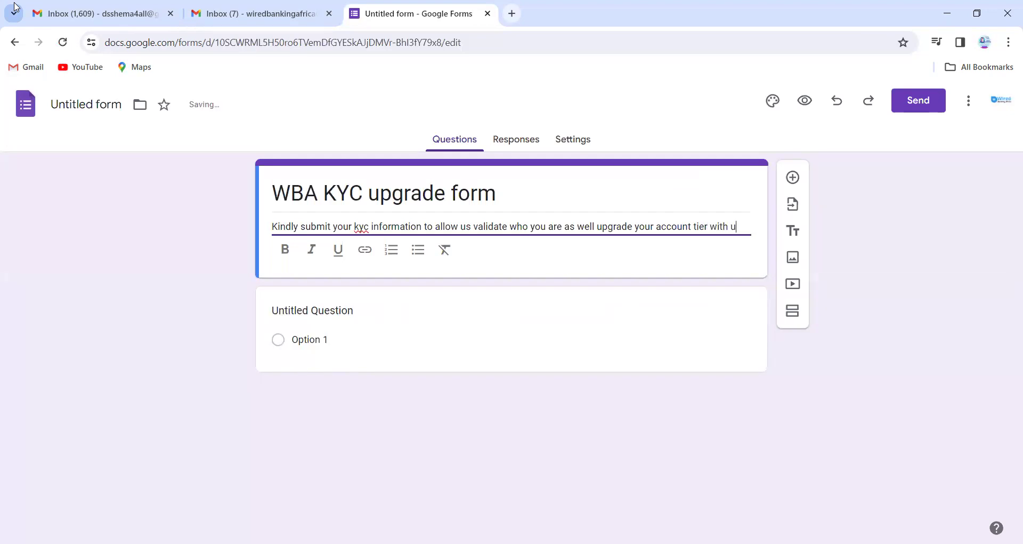
{"action": "type", "text": "s ."}
{"action": "left_click", "coordinate": [311, 312]}
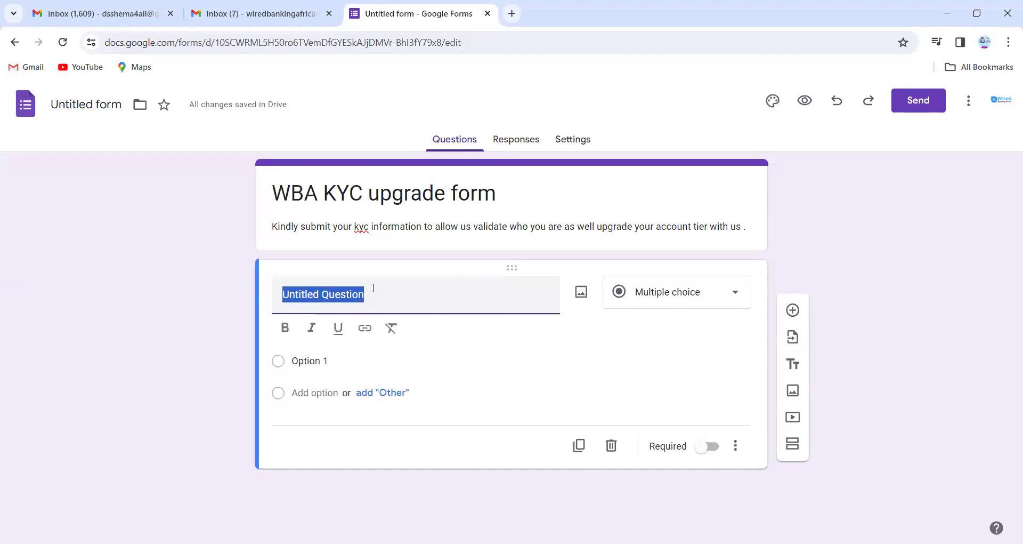
Make the first question Short answer and retitle it from 'Name' to 'Enter your full name'.
{"action": "type", "text": "Q"}
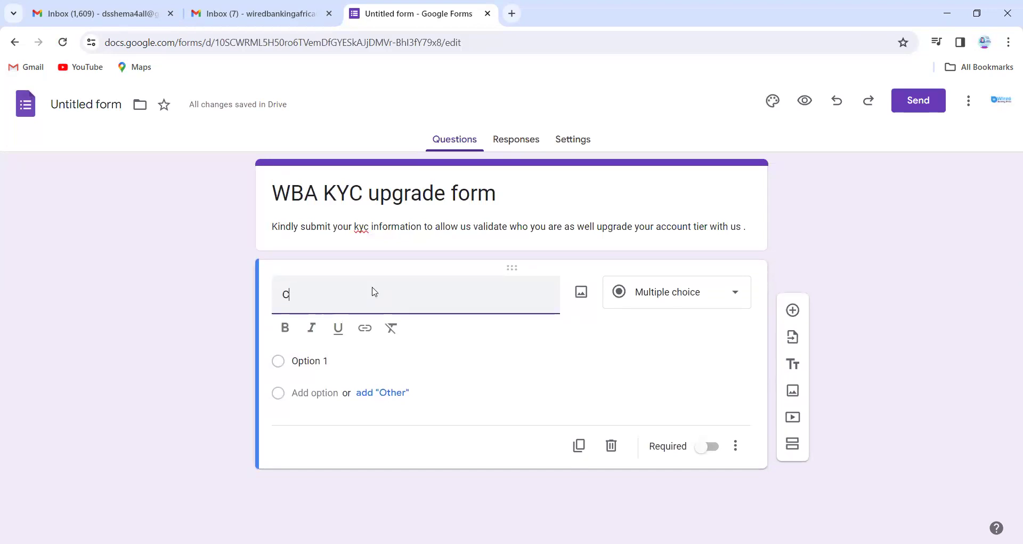
{"action": "key", "text": "BackSpace"}
{"action": "type", "text": "Name"}
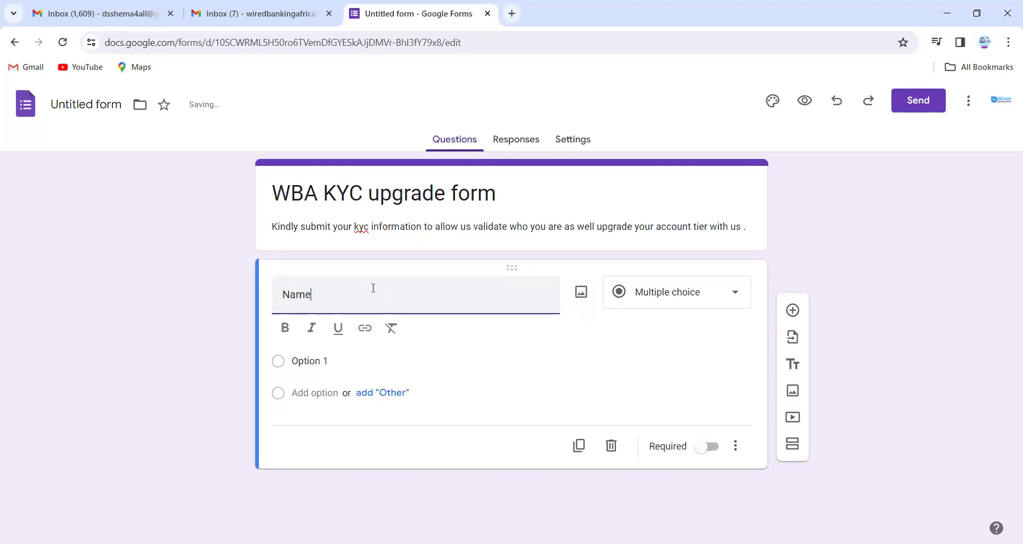
{"action": "left_click", "coordinate": [661, 298]}
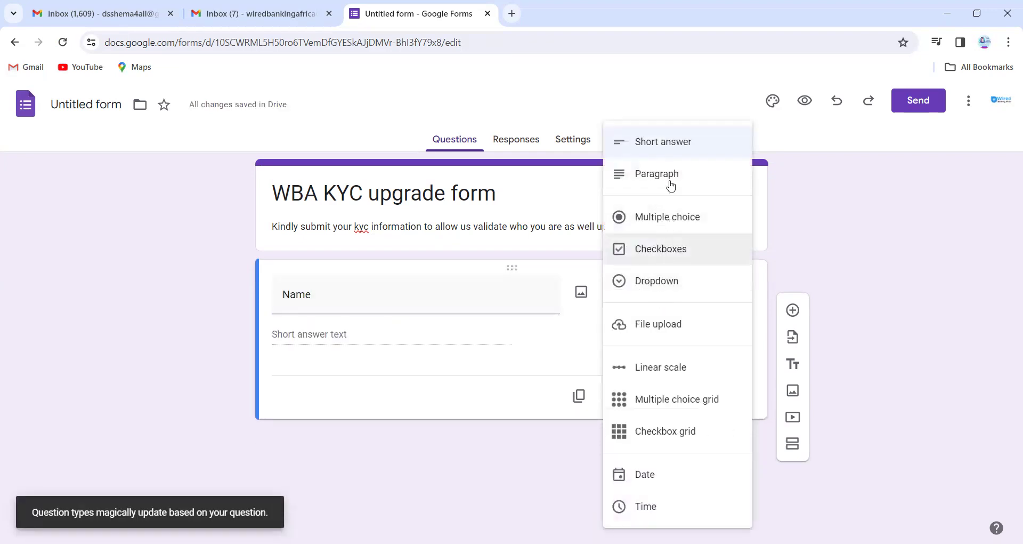
{"action": "left_click", "coordinate": [667, 145]}
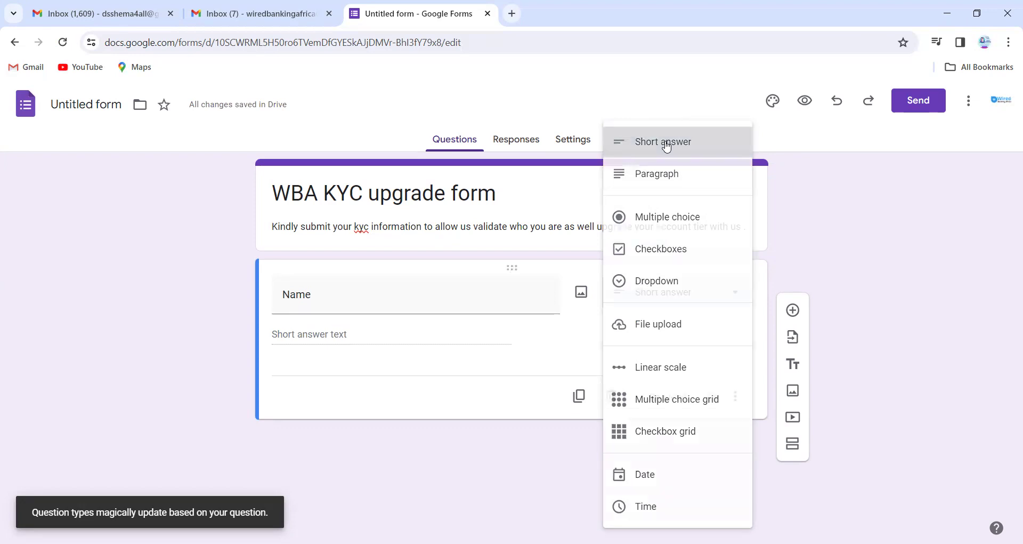
{"action": "double_click", "coordinate": [286, 293]}
{"action": "type", "text": "Enter your full name"}
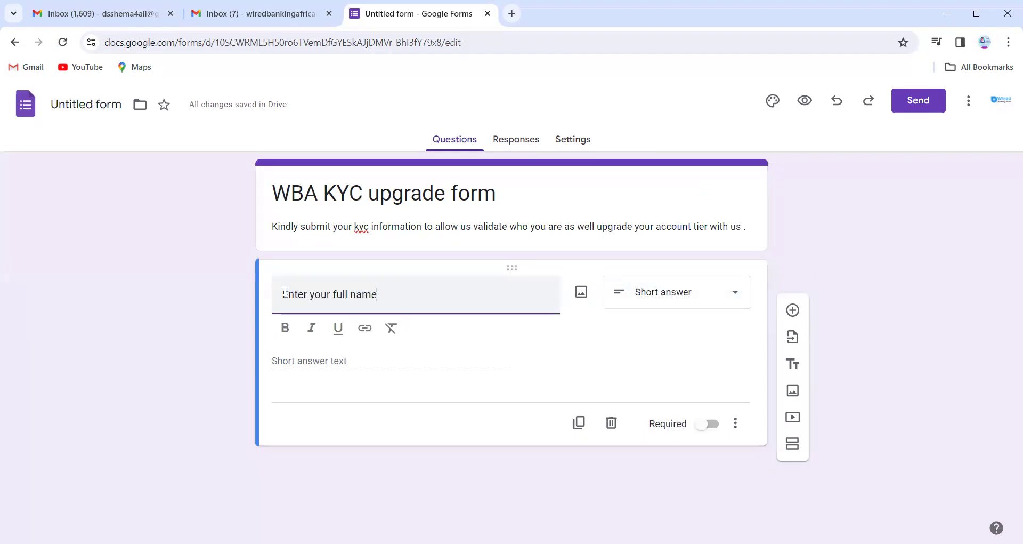
{"action": "left_click", "coordinate": [394, 371]}
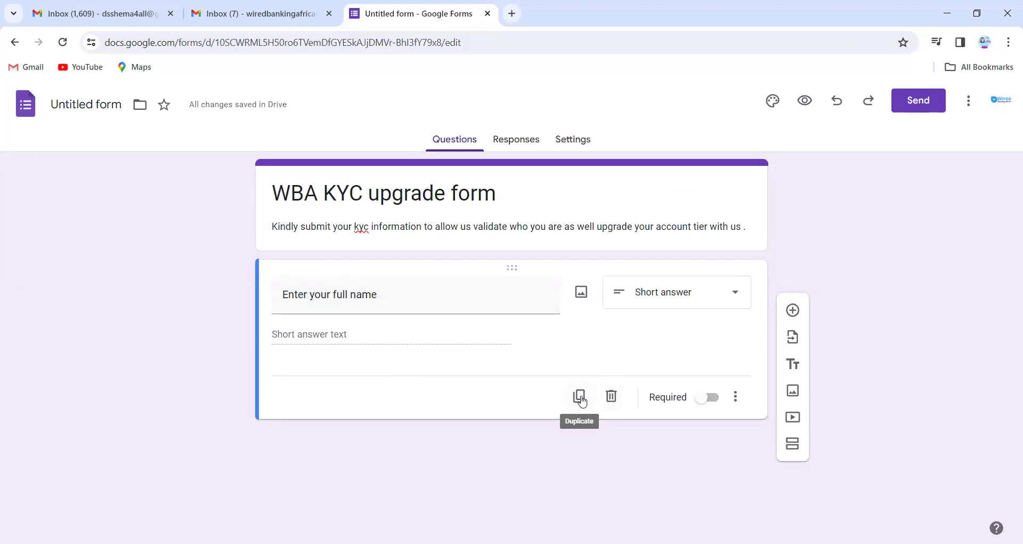
Duplicate the full-name question and retitle the copy 'Enter your phone number'.
{"action": "left_click", "coordinate": [580, 397]}
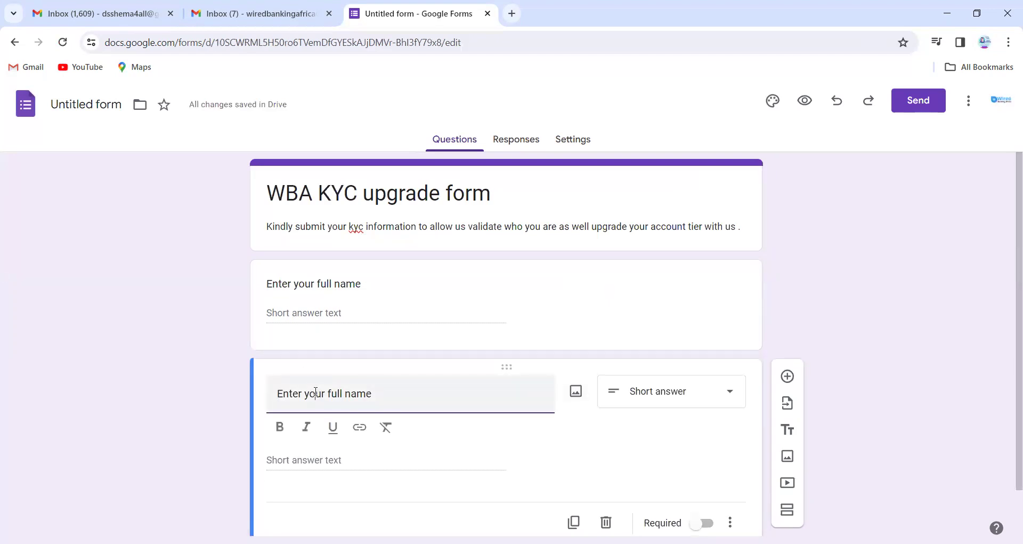
{"action": "left_click_drag", "start_coordinate": [303, 393], "coordinate": [392, 396]}
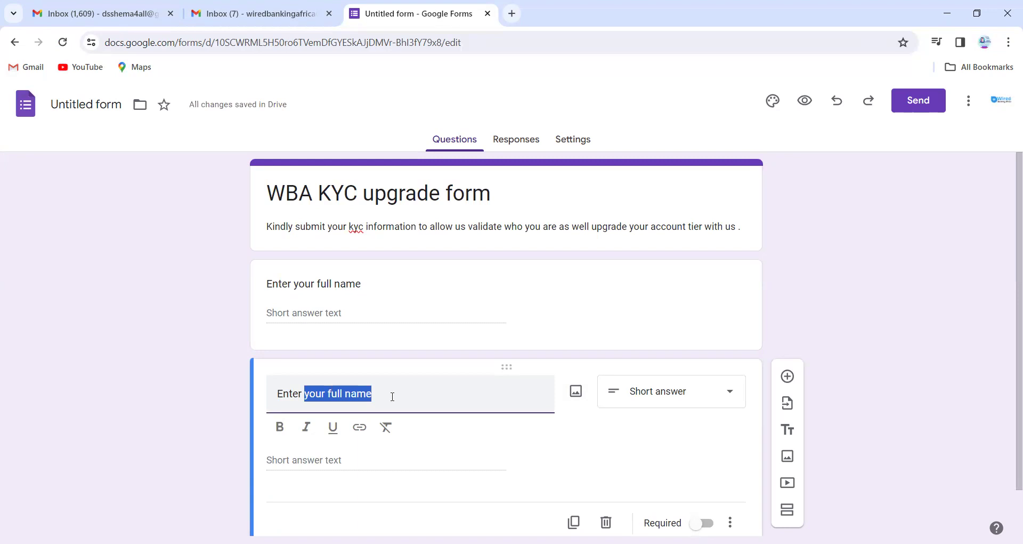
{"action": "type", "text": "yo"}
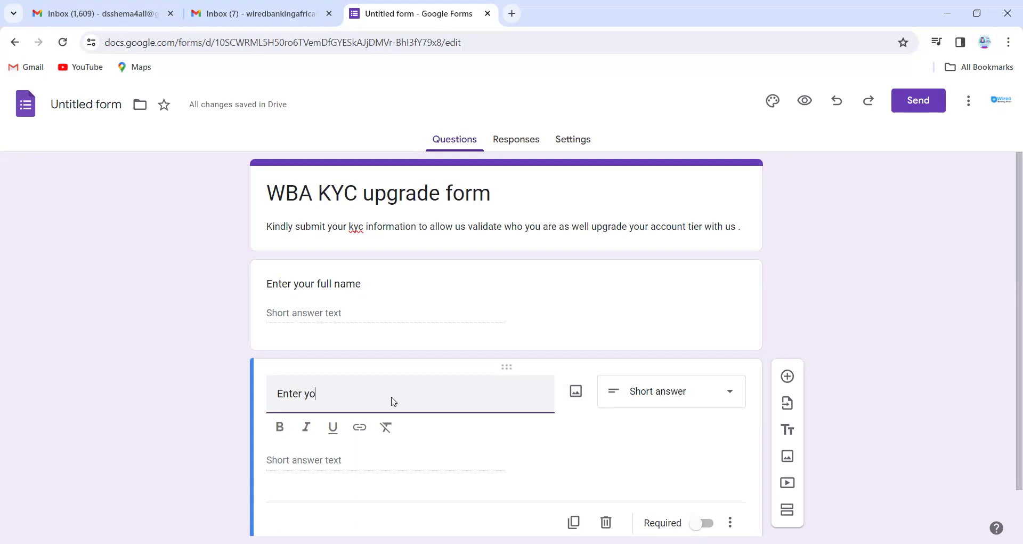
{"action": "type", "text": "ur phone number"}
Add a new question titled 'Enter your email'.
{"action": "scroll", "coordinate": [393, 398], "scroll_direction": "down", "scroll_amount": 1}
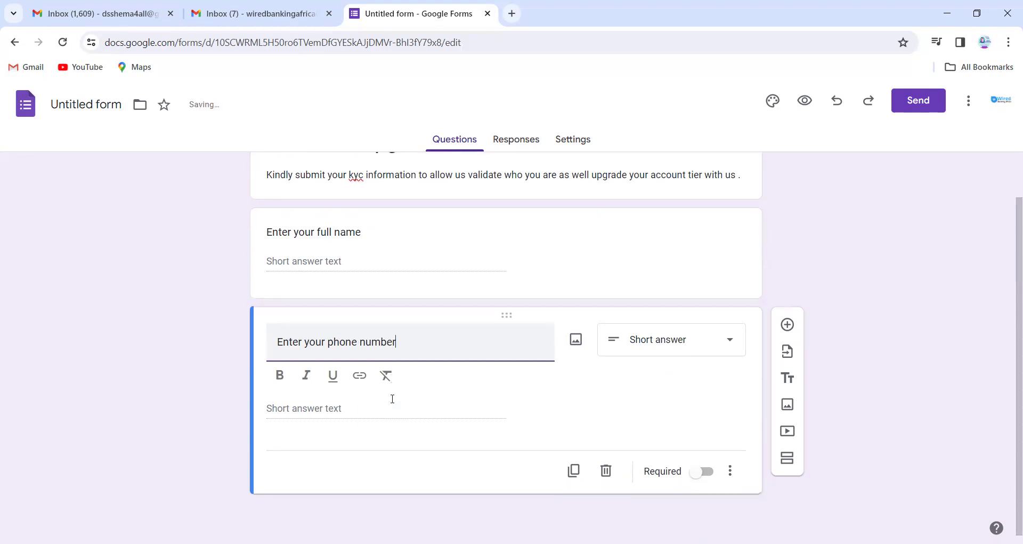
{"action": "left_click", "coordinate": [788, 324]}
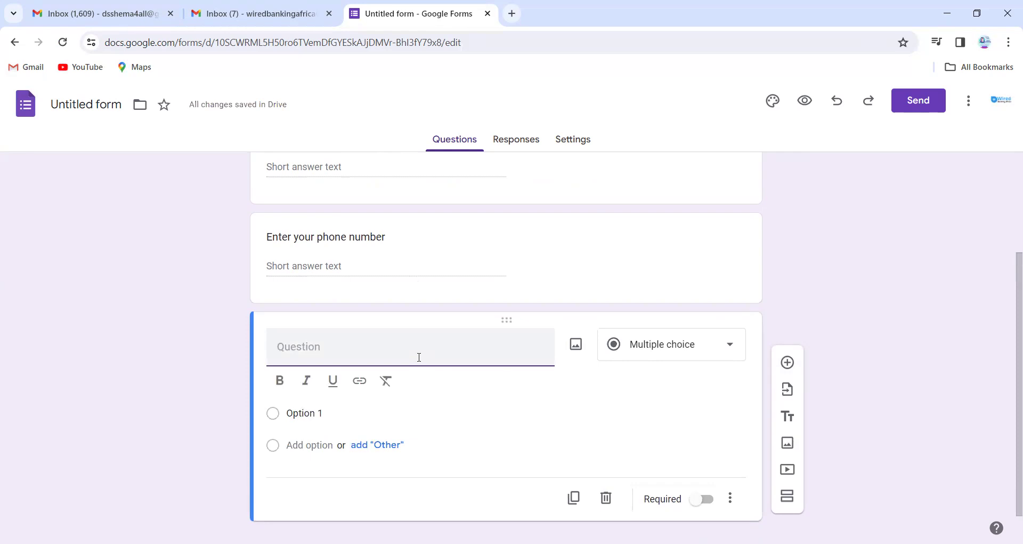
{"action": "type", "text": "Em"}
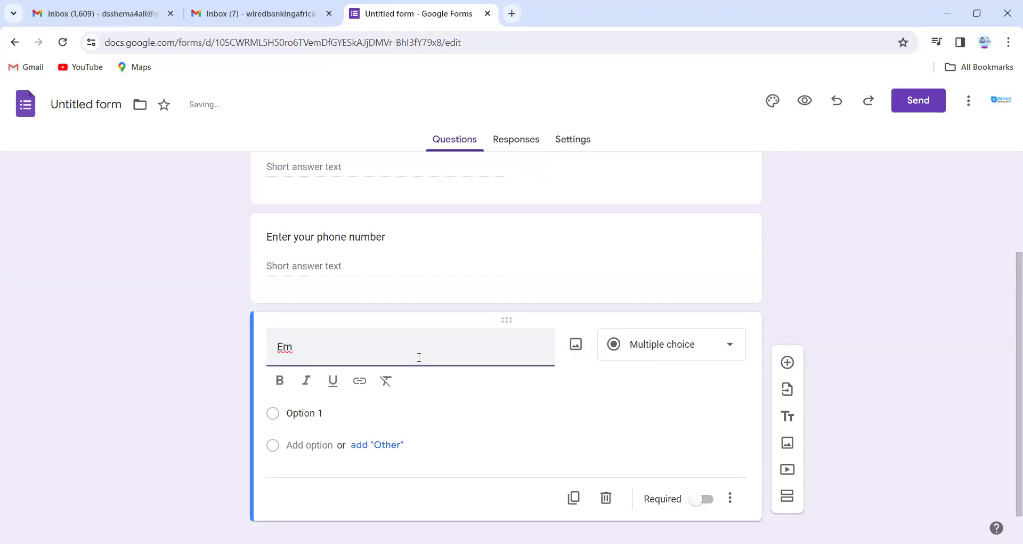
{"action": "key", "text": "BackSpace"}
{"action": "type", "text": "nter "}
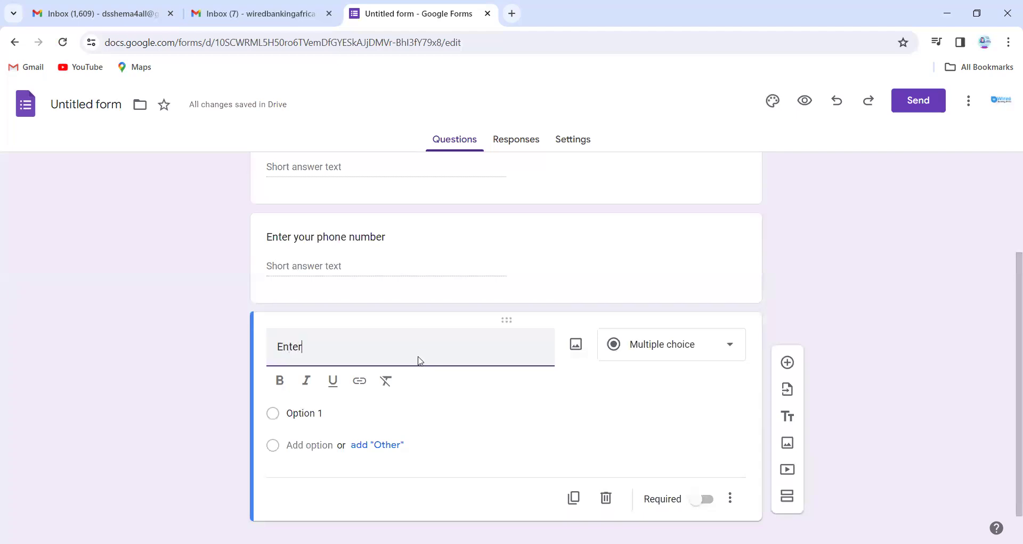
{"action": "type", "text": "your email"}
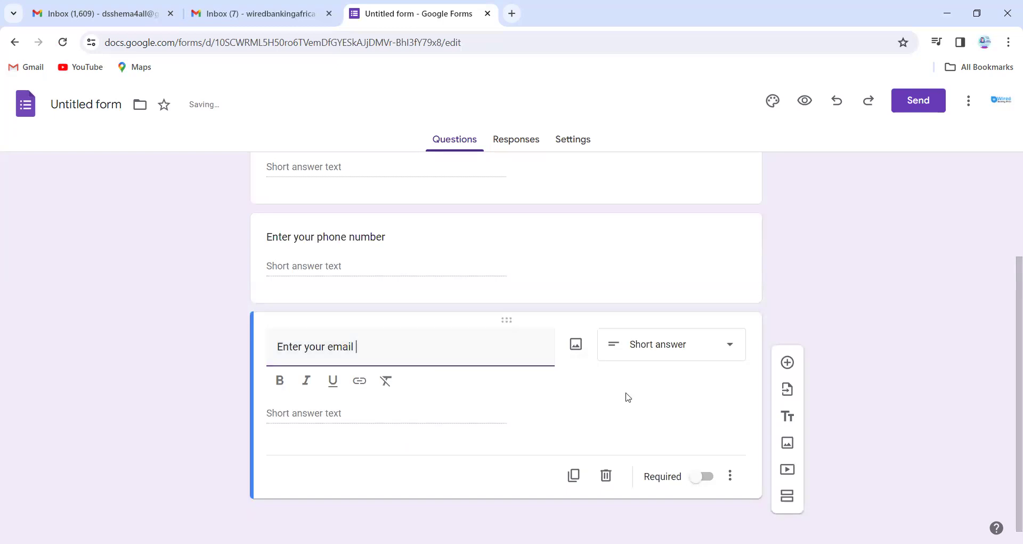
Duplicate the email question and retitle the copy 'Enter your Address'.
{"action": "left_click", "coordinate": [574, 475]}
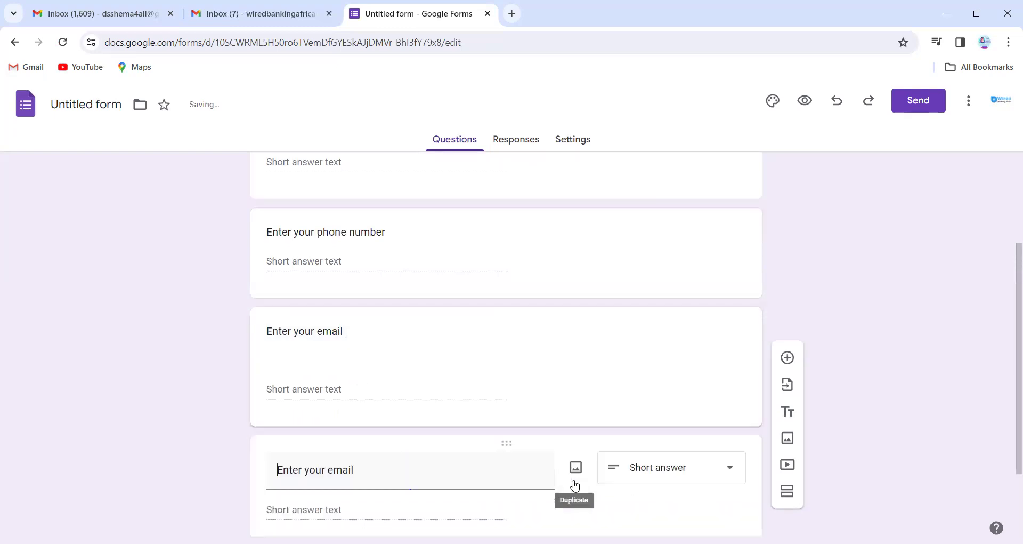
{"action": "double_click", "coordinate": [338, 469]}
{"action": "type", "text": "Addresss"}
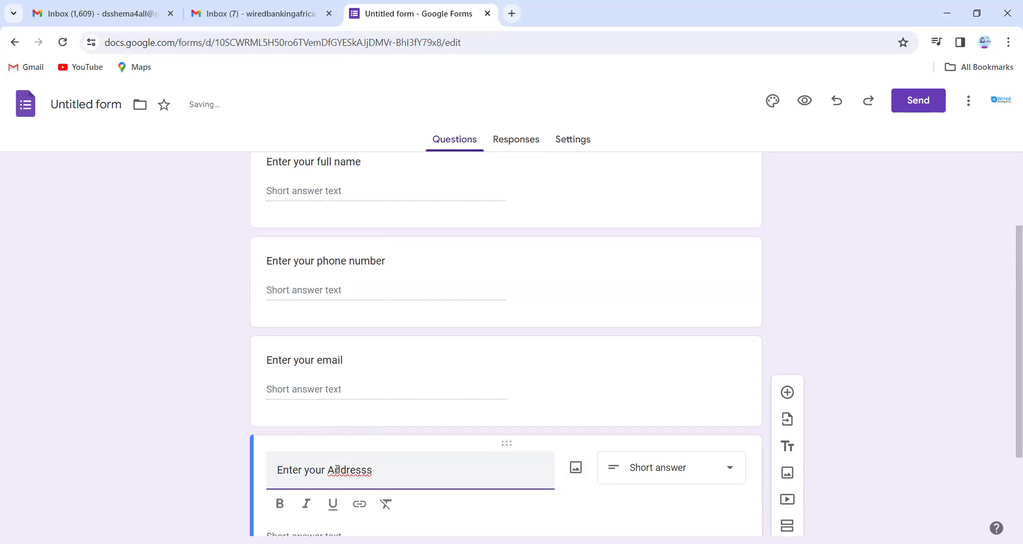
{"action": "scroll", "coordinate": [428, 473], "scroll_direction": "down", "scroll_amount": 2}
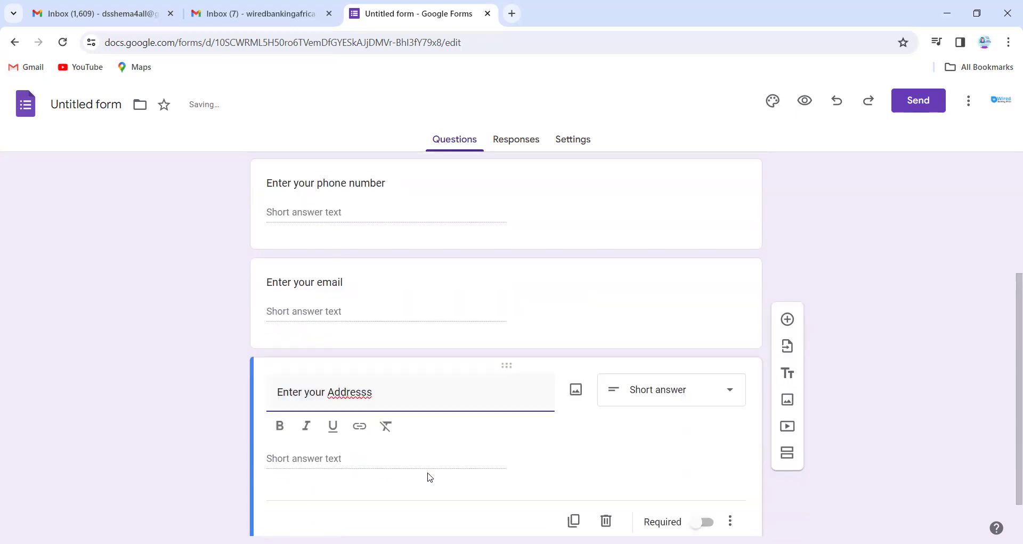
{"action": "left_click", "coordinate": [430, 476]}
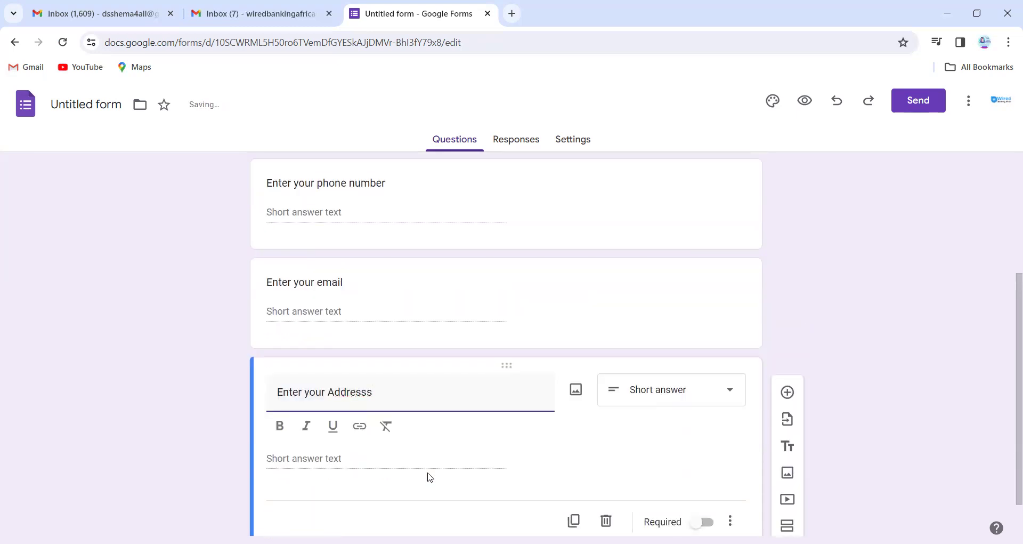
{"action": "triple_click", "coordinate": [407, 400]}
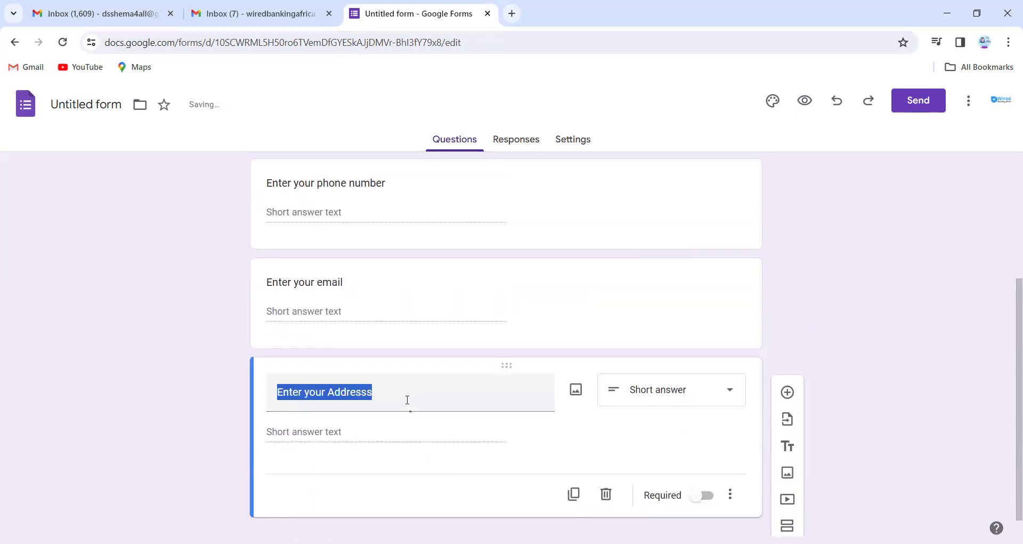
{"action": "left_click", "coordinate": [408, 399]}
{"action": "key", "text": "BackSpace"}
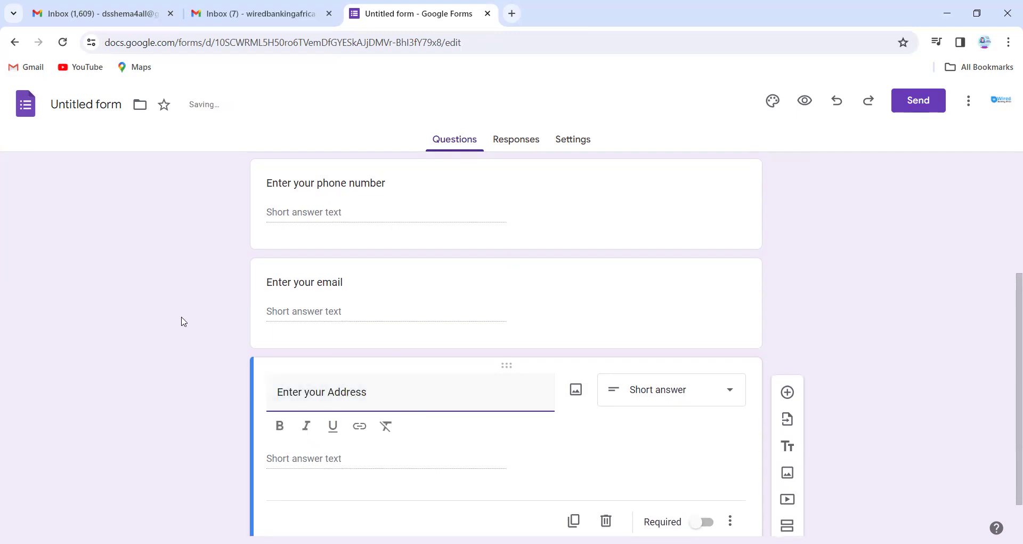
{"action": "left_click", "coordinate": [183, 321]}
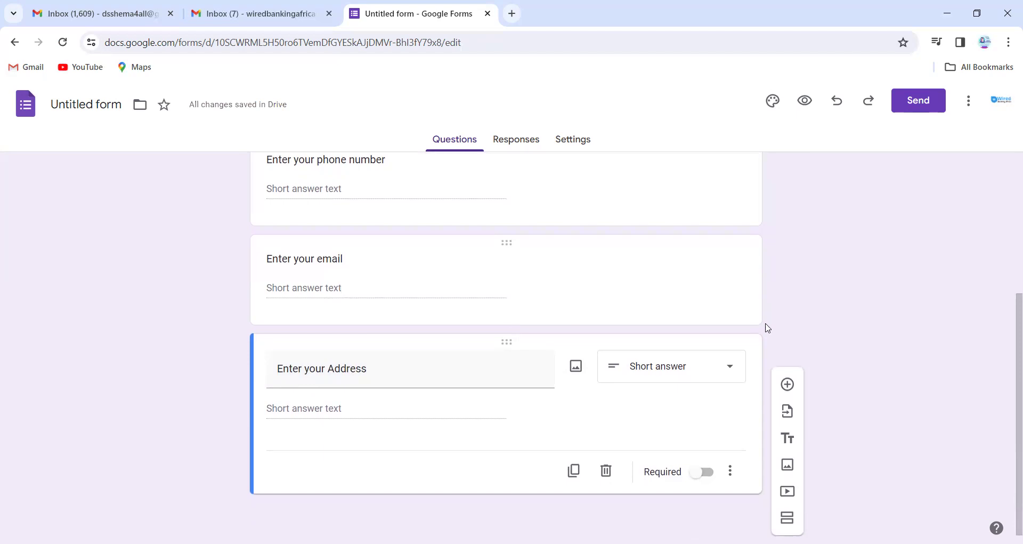
Duplicate the Address question, make it a Dropdown and title it 'Gender'.
{"action": "left_click", "coordinate": [573, 471]}
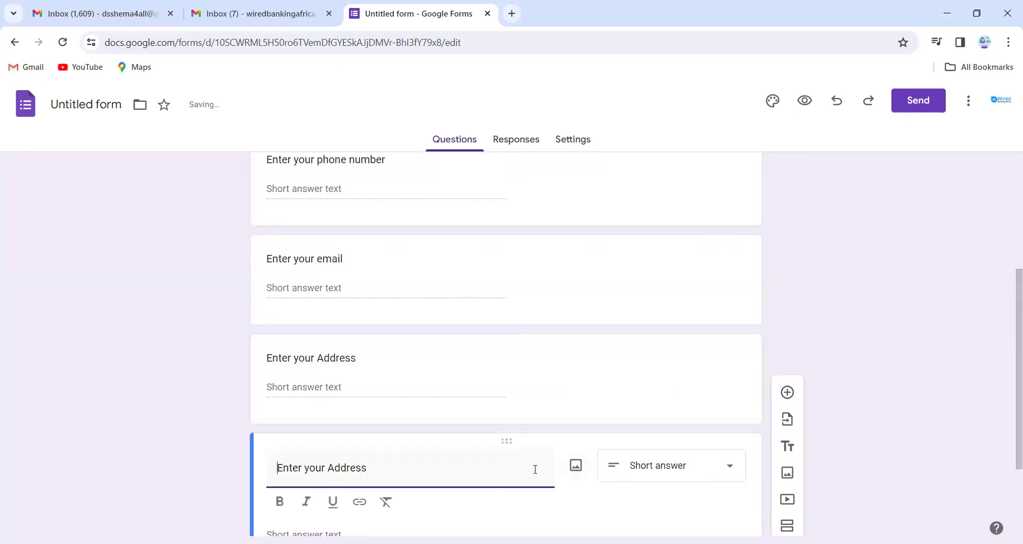
{"action": "left_click", "coordinate": [649, 462]}
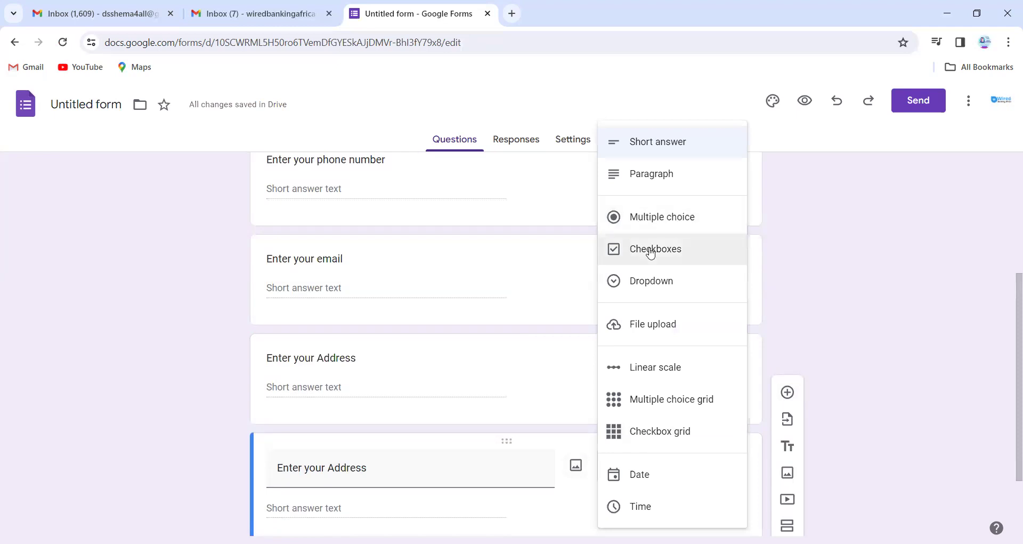
{"action": "left_click", "coordinate": [663, 281]}
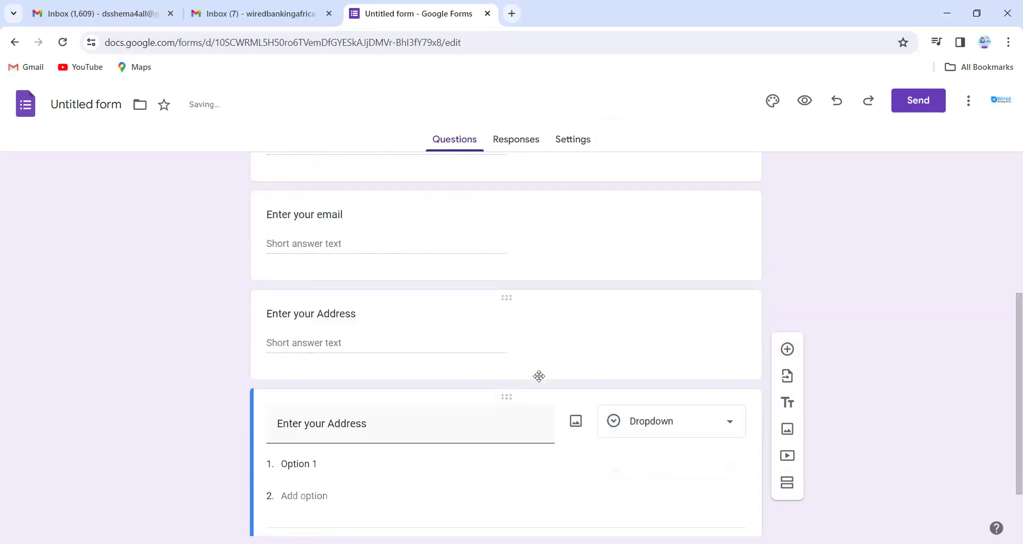
{"action": "triple_click", "coordinate": [414, 360]}
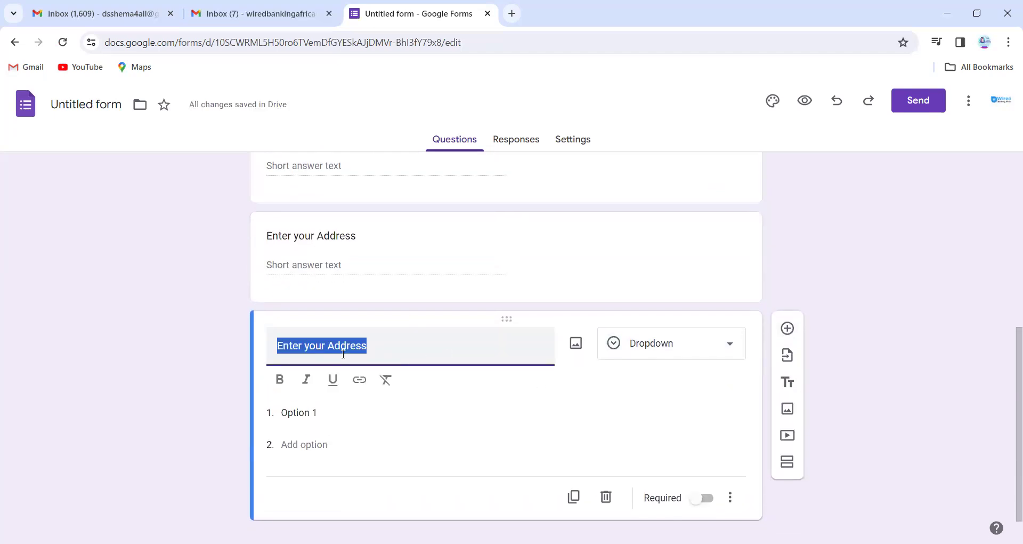
{"action": "type", "text": "Gwn"}
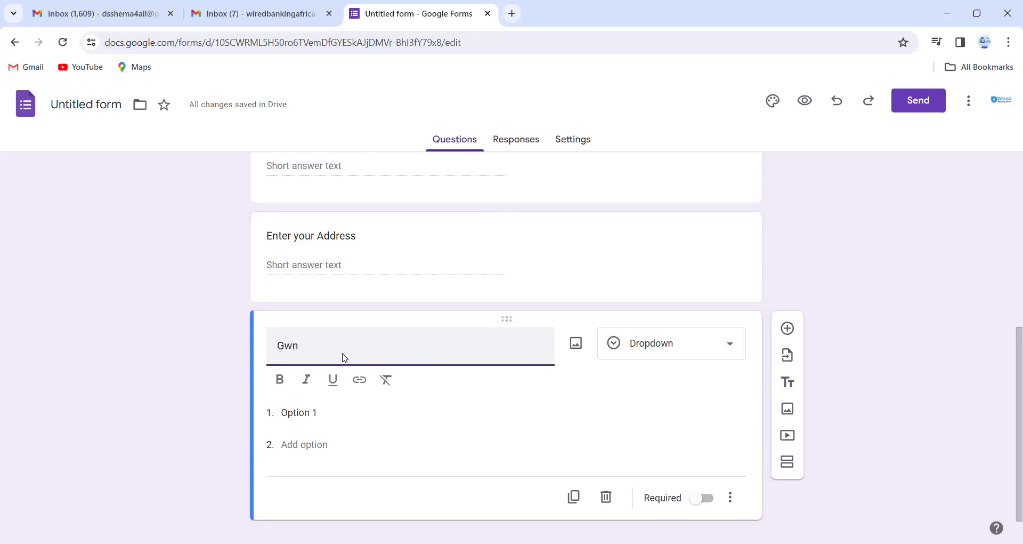
{"action": "key", "text": "BackSpace"}
{"action": "key", "text": "BackSpace"}
{"action": "type", "text": "e"}
{"action": "key", "text": "BackSpace"}
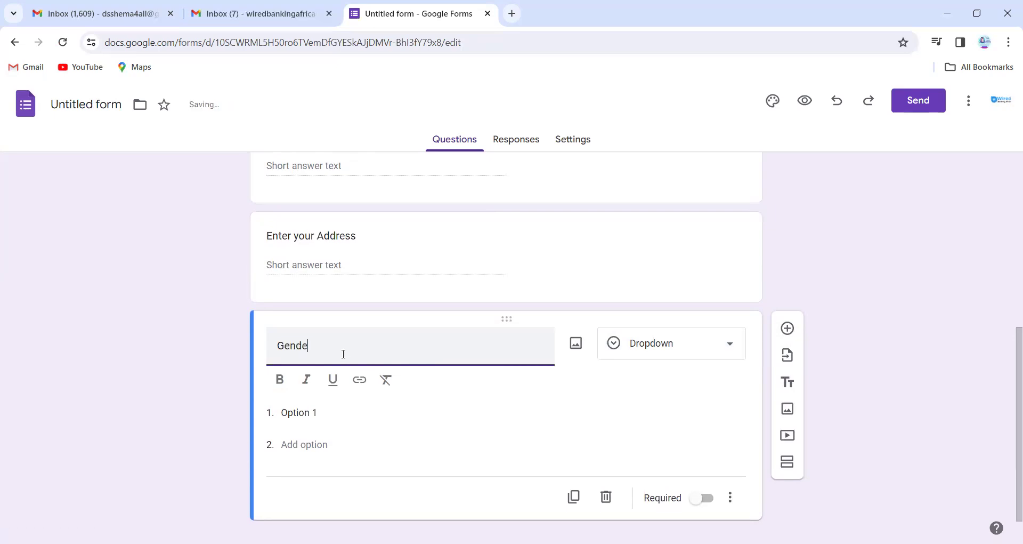
Give Gender the options Male and Female and move it below the full-name question.
{"action": "left_click", "coordinate": [325, 409]}
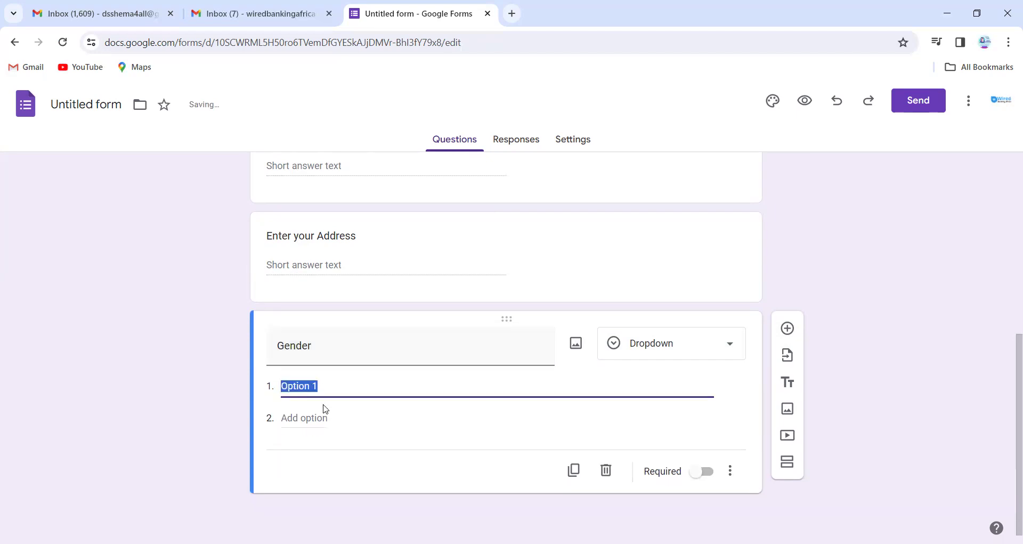
{"action": "type", "text": "Mail"}
{"action": "left_click", "coordinate": [313, 420]}
{"action": "type", "text": "Femal"}
{"action": "key", "text": "BackSpace"}
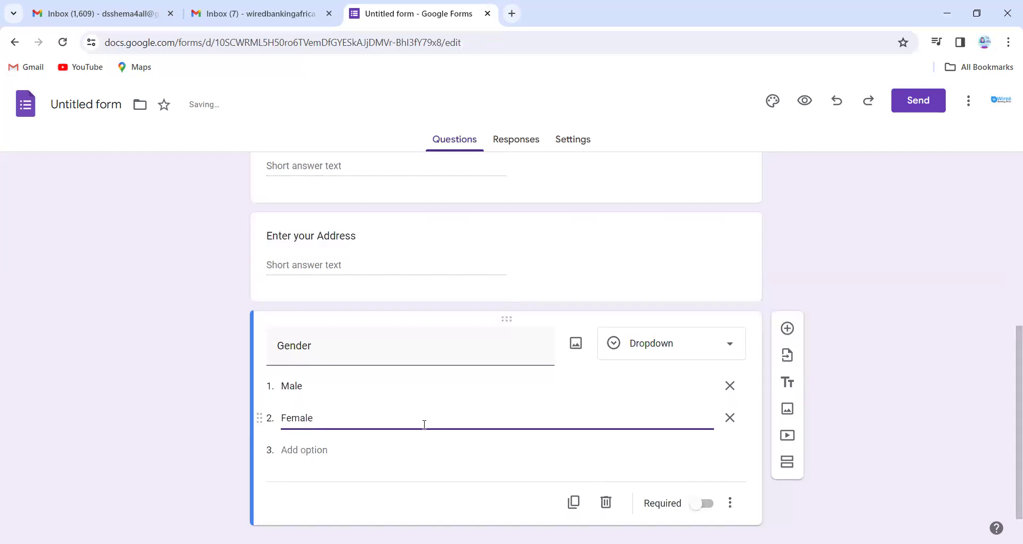
{"action": "left_click", "coordinate": [376, 437]}
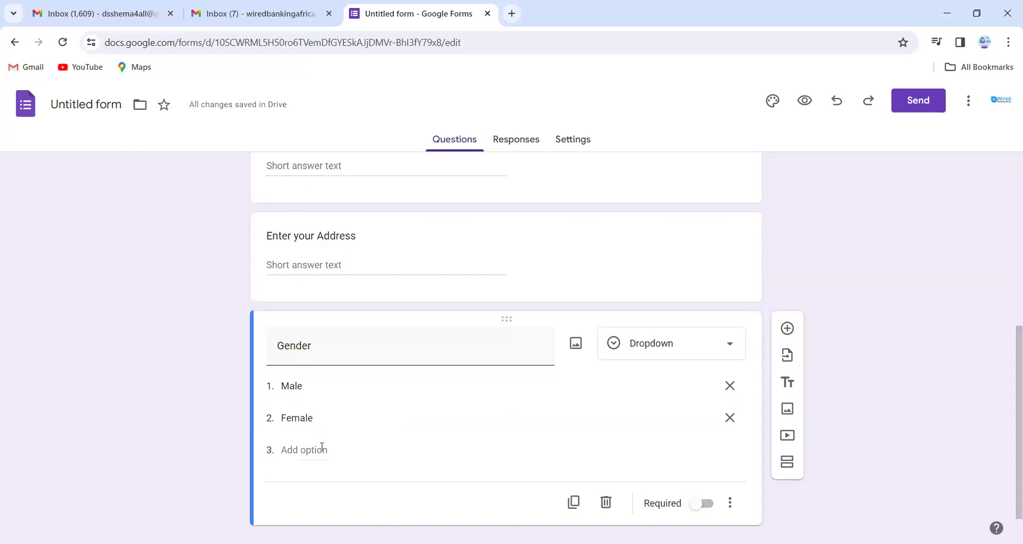
{"action": "scroll", "coordinate": [372, 337], "scroll_direction": "up", "scroll_amount": 3}
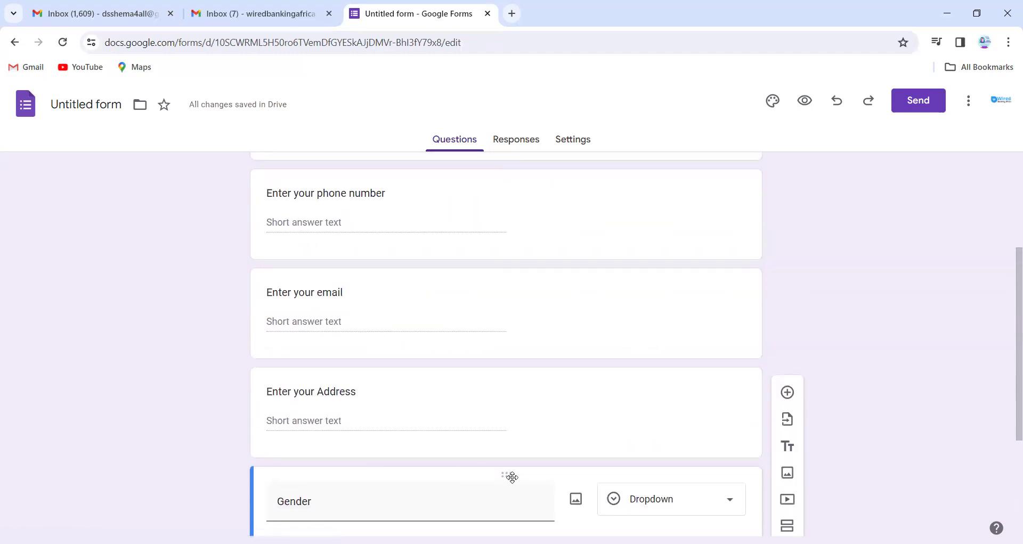
{"action": "left_click_drag", "start_coordinate": [510, 476], "coordinate": [400, 352]}
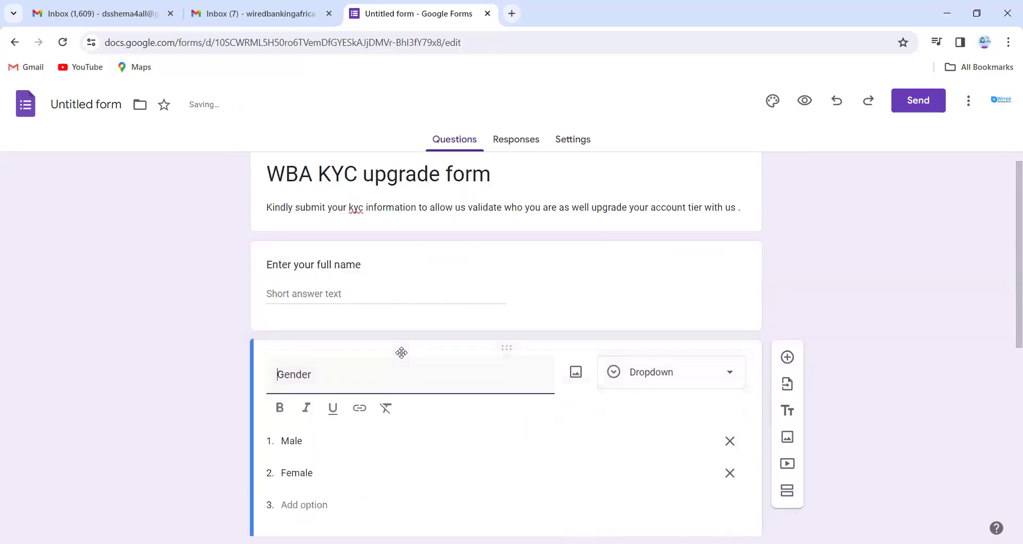
{"action": "scroll", "coordinate": [460, 313], "scroll_direction": "down", "scroll_amount": 7}
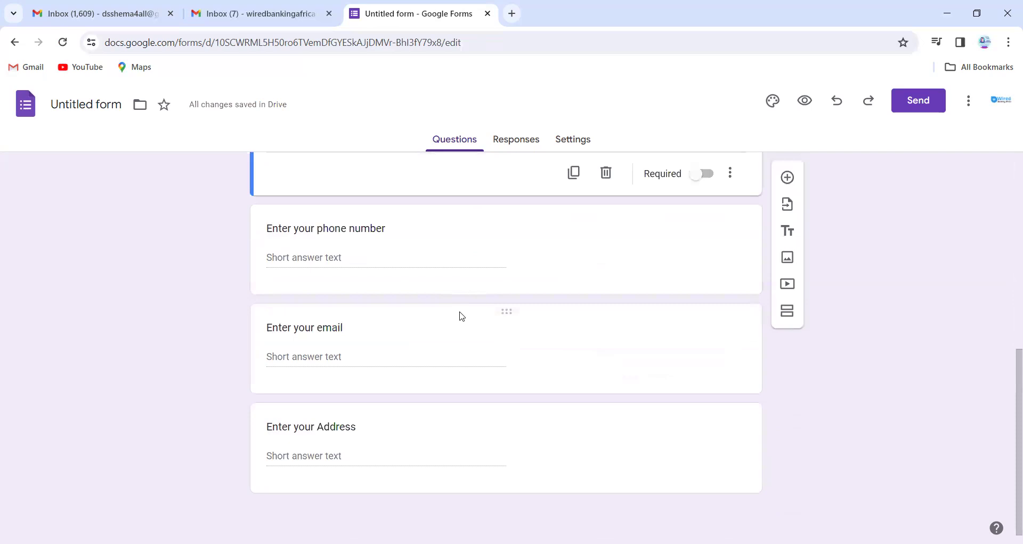
Duplicate the Address question and retitle the copy 'Enter your Business Address'.
{"action": "left_click", "coordinate": [441, 427]}
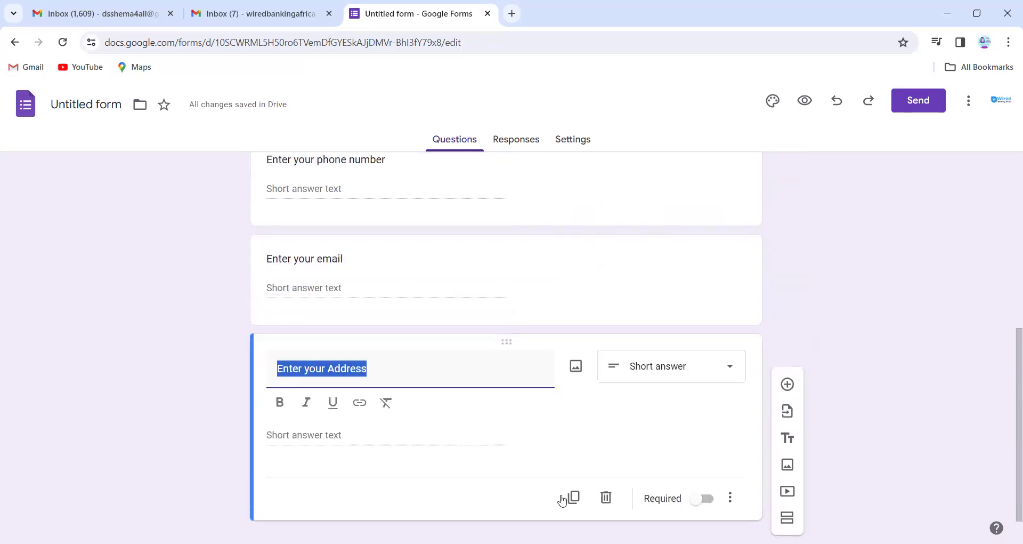
{"action": "left_click", "coordinate": [573, 501]}
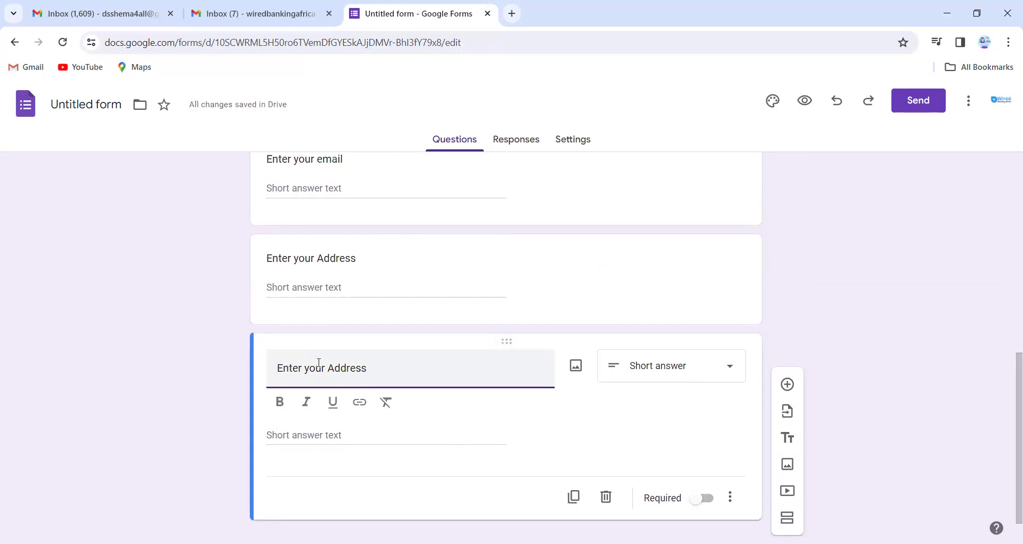
{"action": "double_click", "coordinate": [351, 367]}
{"action": "type", "text": "Business Addree"}
{"action": "key", "text": "BackSpace"}
{"action": "type", "text": "ss"}
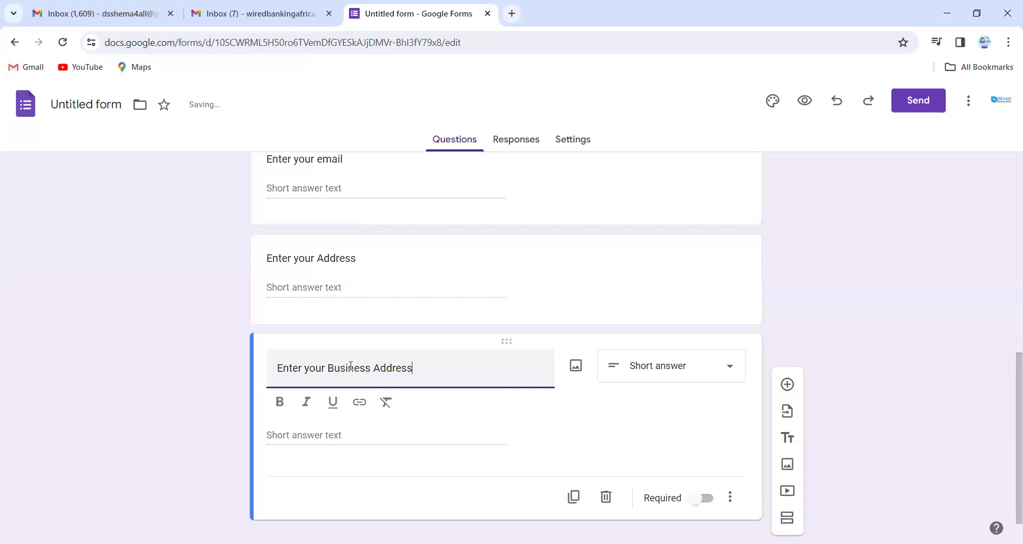
{"action": "scroll", "coordinate": [441, 311], "scroll_direction": "up", "scroll_amount": 8}
{"action": "scroll", "coordinate": [441, 312], "scroll_direction": "down", "scroll_amount": 7}
{"action": "scroll", "coordinate": [441, 312], "scroll_direction": "up", "scroll_amount": 8}
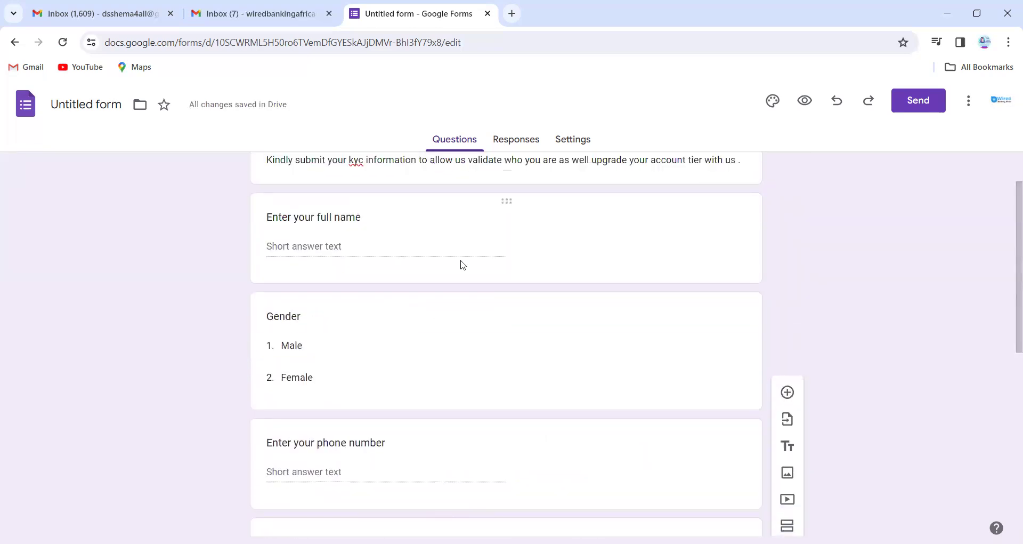
Turn on Required for the full-name, Gender, phone number and email questions.
{"action": "scroll", "coordinate": [459, 265], "scroll_direction": "up", "scroll_amount": 1}
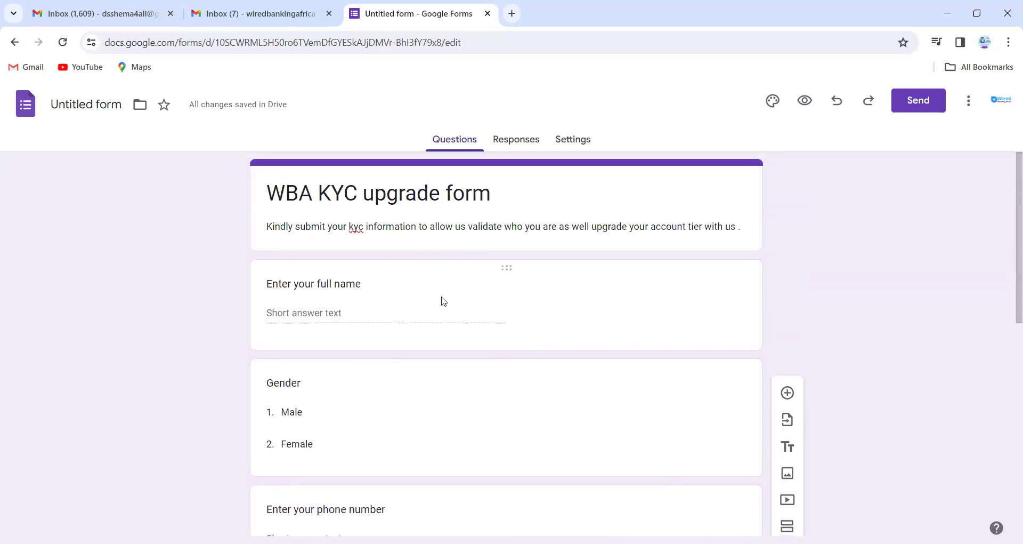
{"action": "left_click", "coordinate": [395, 297]}
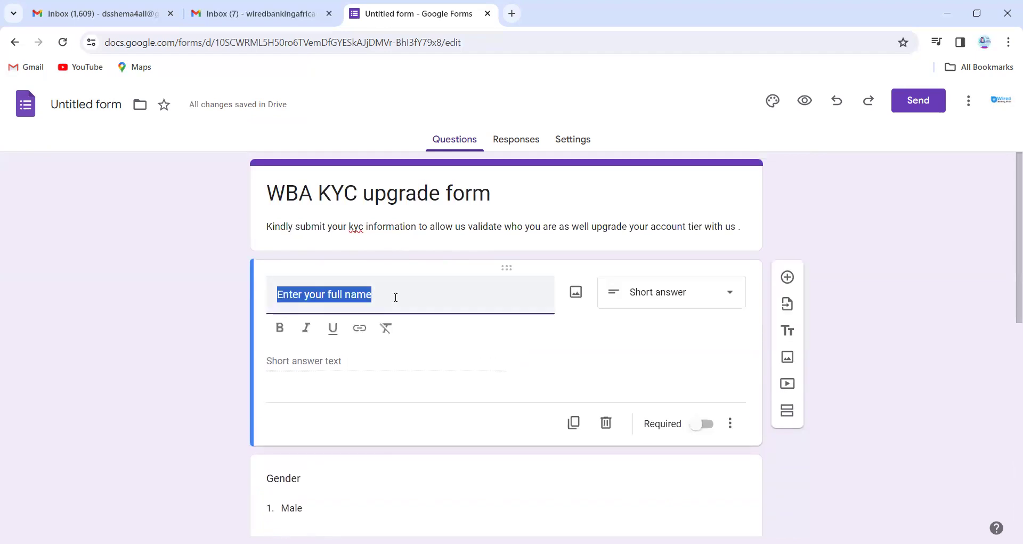
{"action": "left_click", "coordinate": [704, 427]}
{"action": "scroll", "coordinate": [634, 438], "scroll_direction": "down", "scroll_amount": 2}
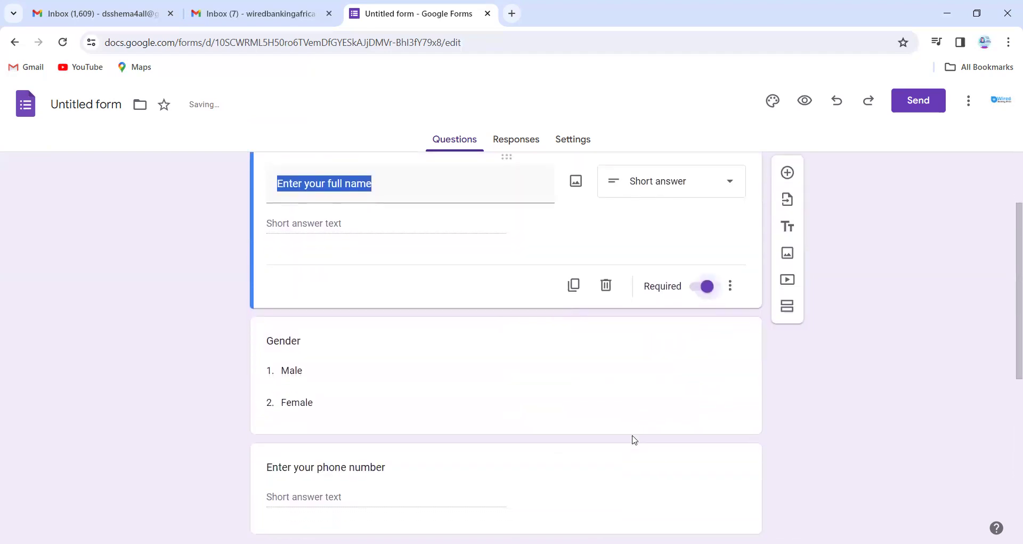
{"action": "left_click", "coordinate": [596, 392]}
{"action": "left_click", "coordinate": [702, 440]}
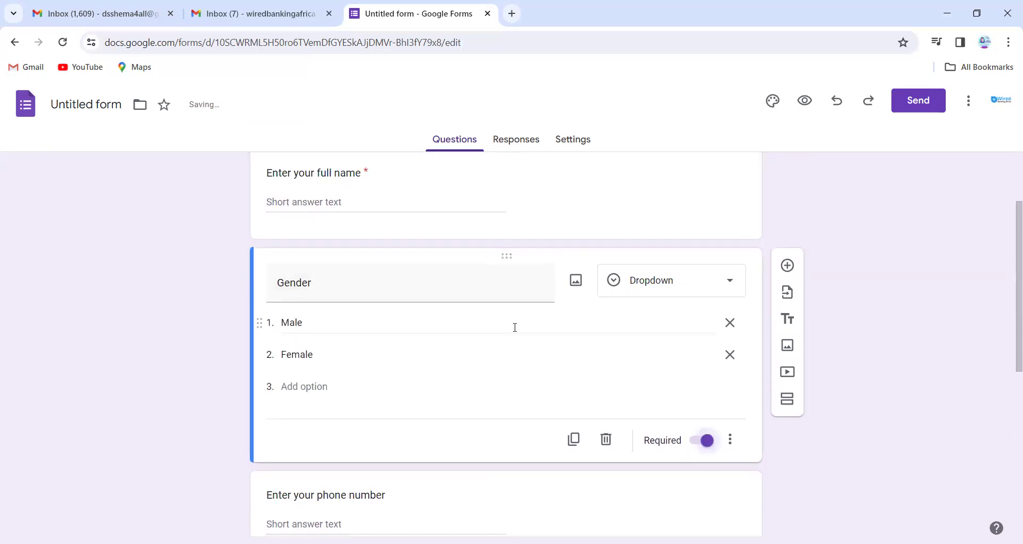
{"action": "scroll", "coordinate": [442, 354], "scroll_direction": "down", "scroll_amount": 4}
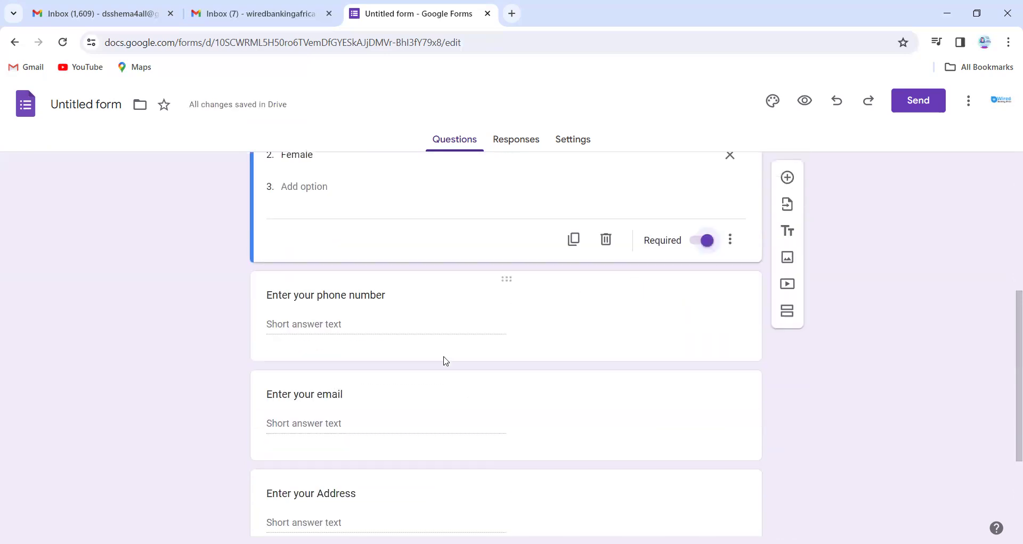
{"action": "left_click", "coordinate": [416, 307]}
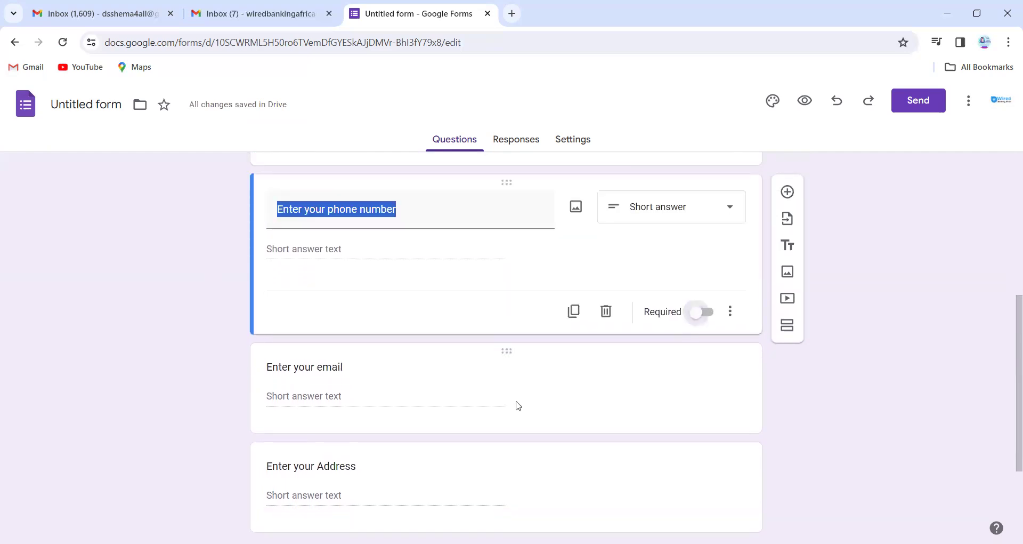
{"action": "left_click", "coordinate": [698, 314]}
{"action": "left_click", "coordinate": [584, 394]}
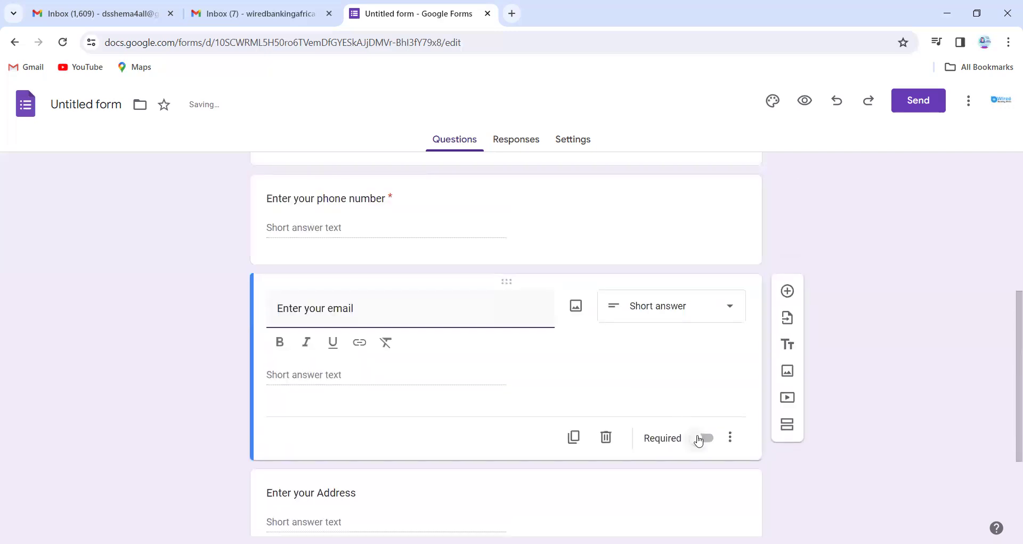
{"action": "scroll", "coordinate": [595, 370], "scroll_direction": "down", "scroll_amount": 3}
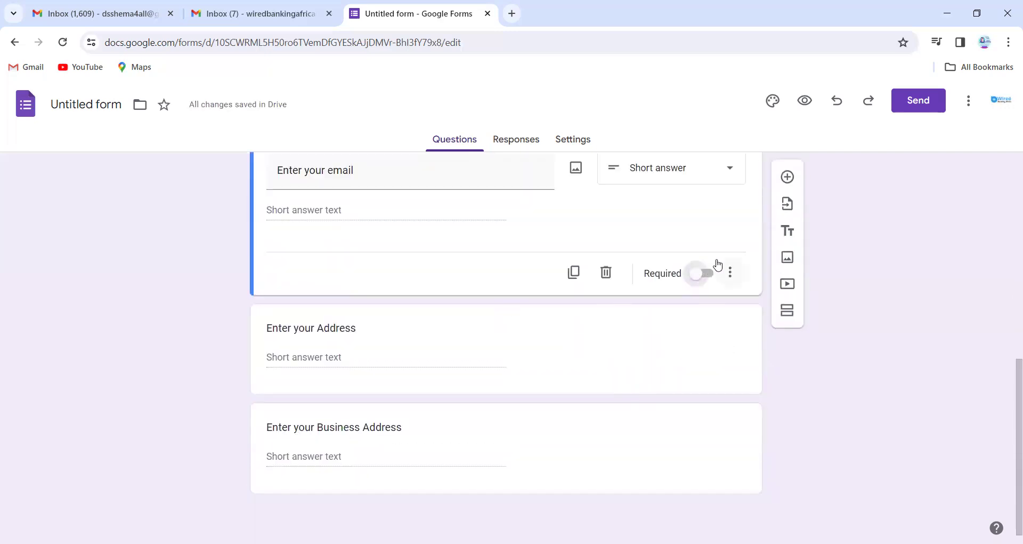
{"action": "left_click", "coordinate": [706, 275]}
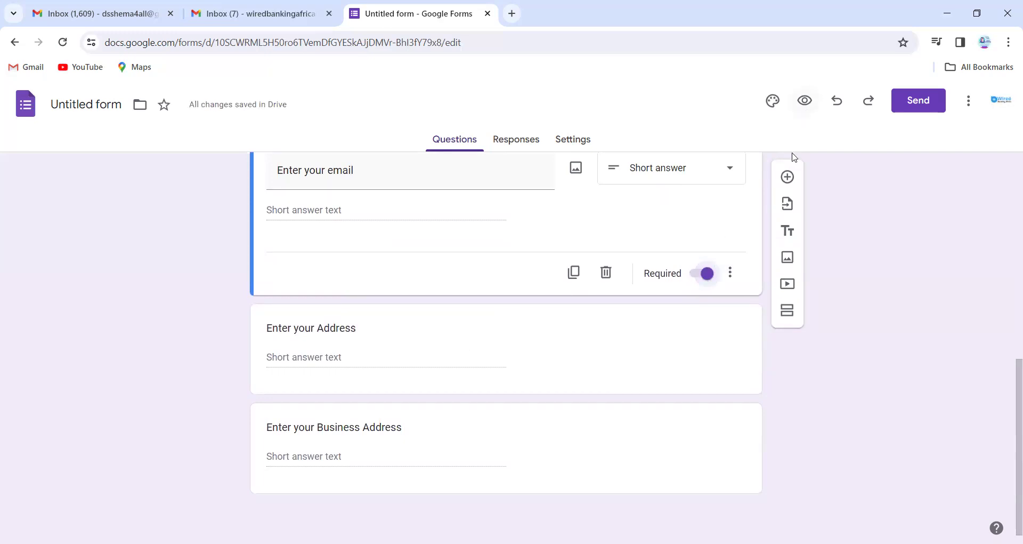
Add a File upload question 'Upload your passport', accepting the Drive upload notice.
{"action": "left_click", "coordinate": [788, 179]}
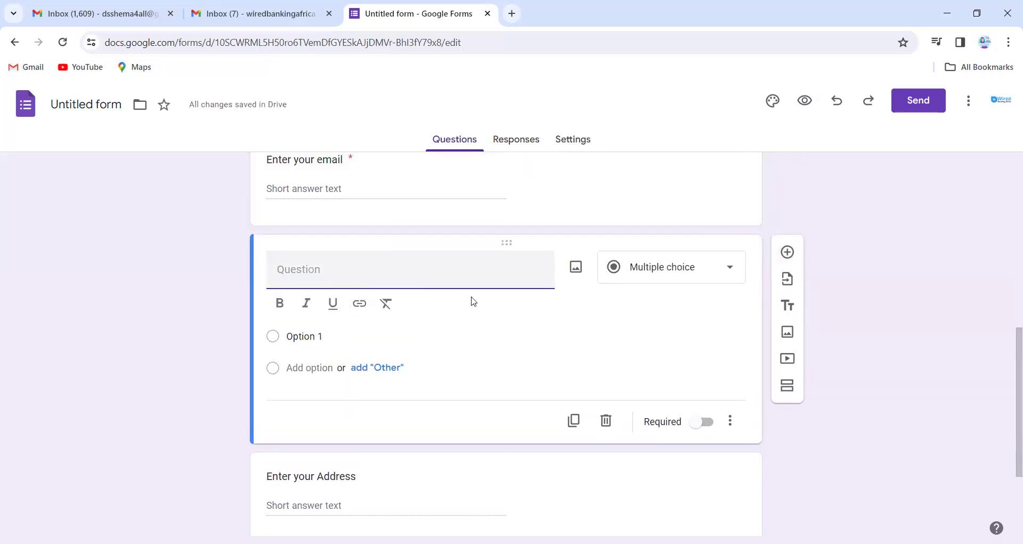
{"action": "type", "text": "Upload your p"}
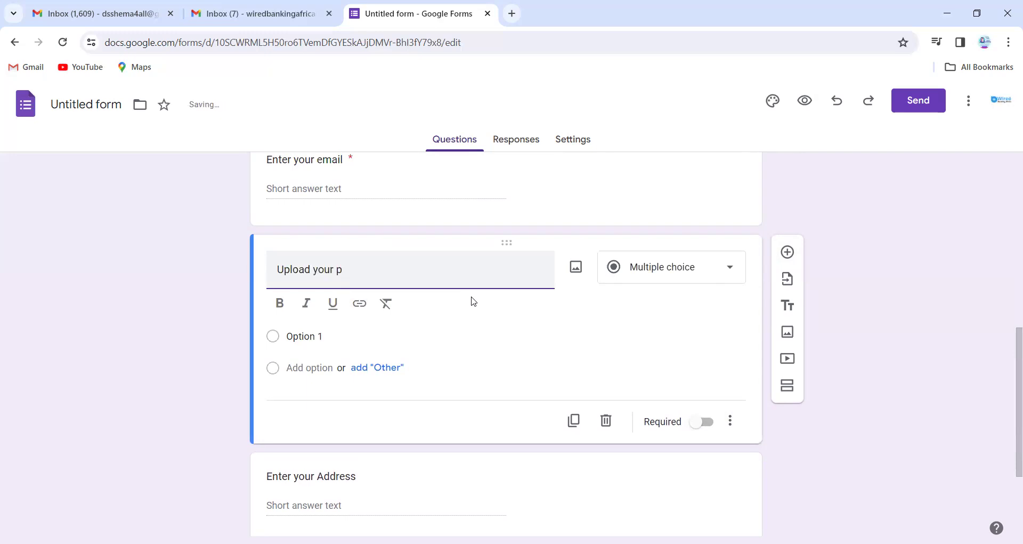
{"action": "type", "text": "assport"}
{"action": "left_click", "coordinate": [642, 265]}
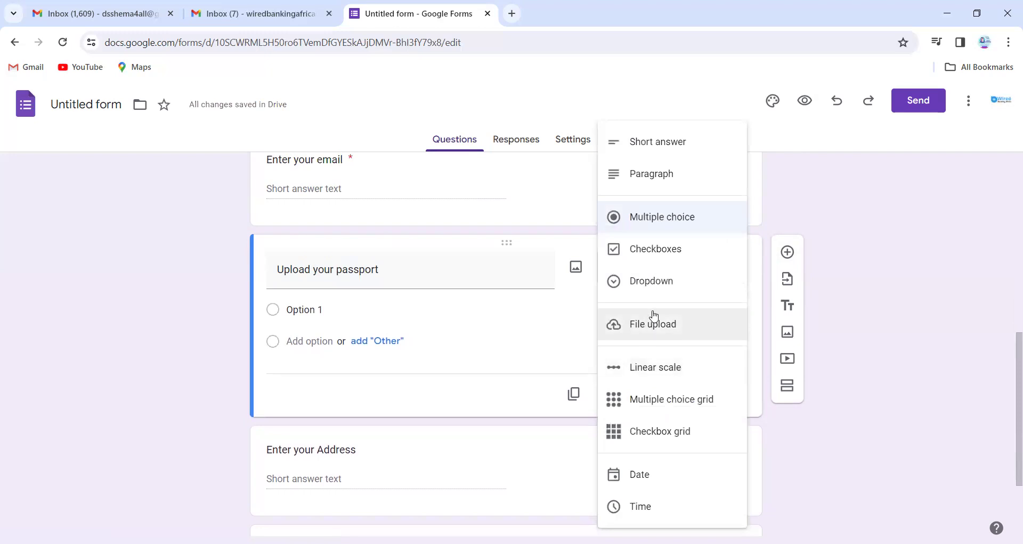
{"action": "left_click", "coordinate": [654, 324]}
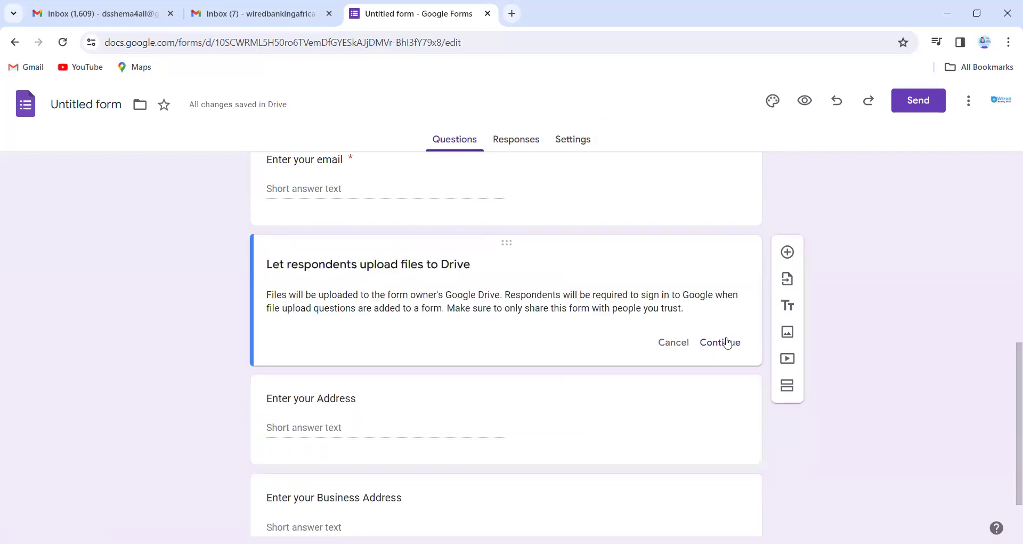
{"action": "left_click", "coordinate": [725, 342]}
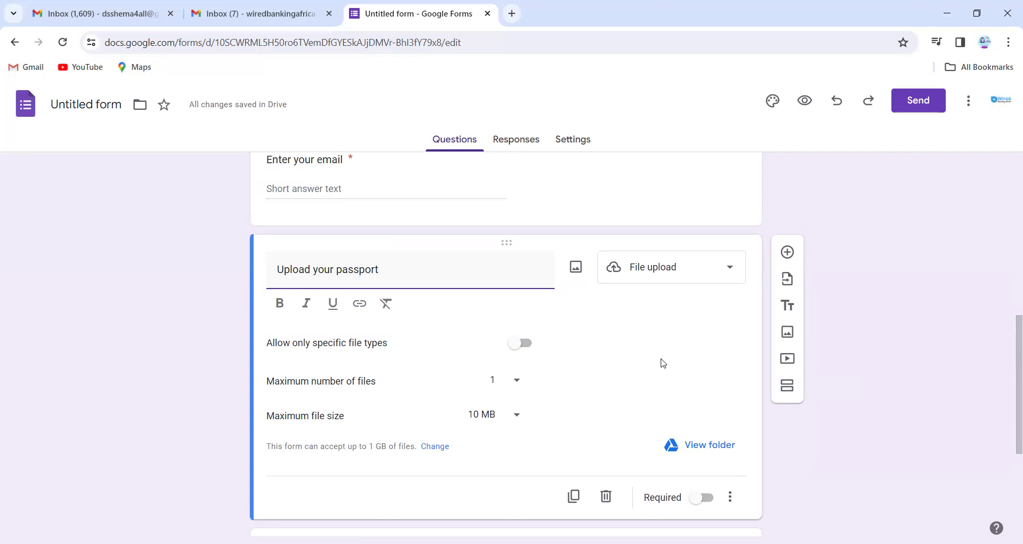
{"action": "scroll", "coordinate": [664, 363], "scroll_direction": "up", "scroll_amount": 2}
{"action": "scroll", "coordinate": [664, 363], "scroll_direction": "down", "scroll_amount": 4}
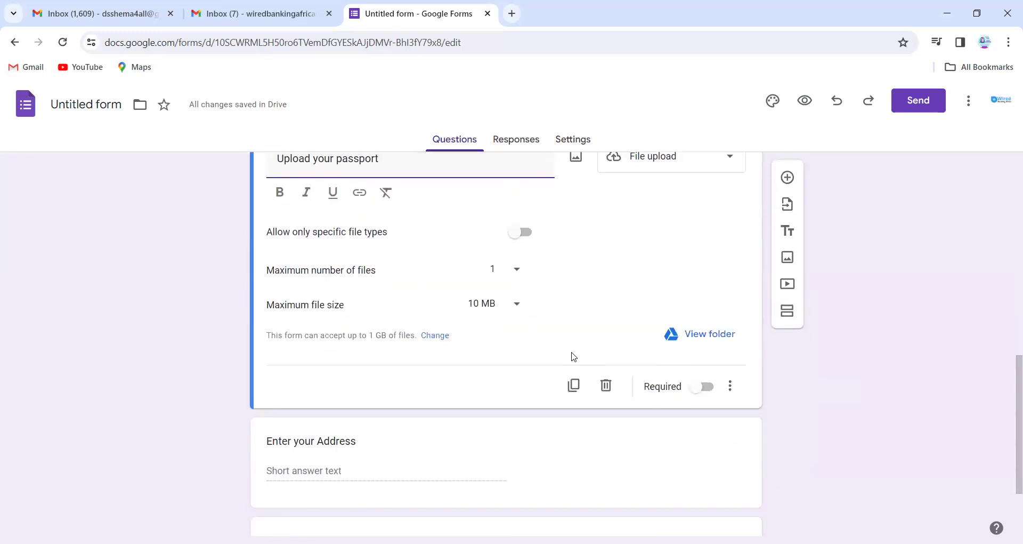
Duplicate the passport upload question and retitle the copy 'Upload your ID card'.
{"action": "left_click", "coordinate": [573, 385]}
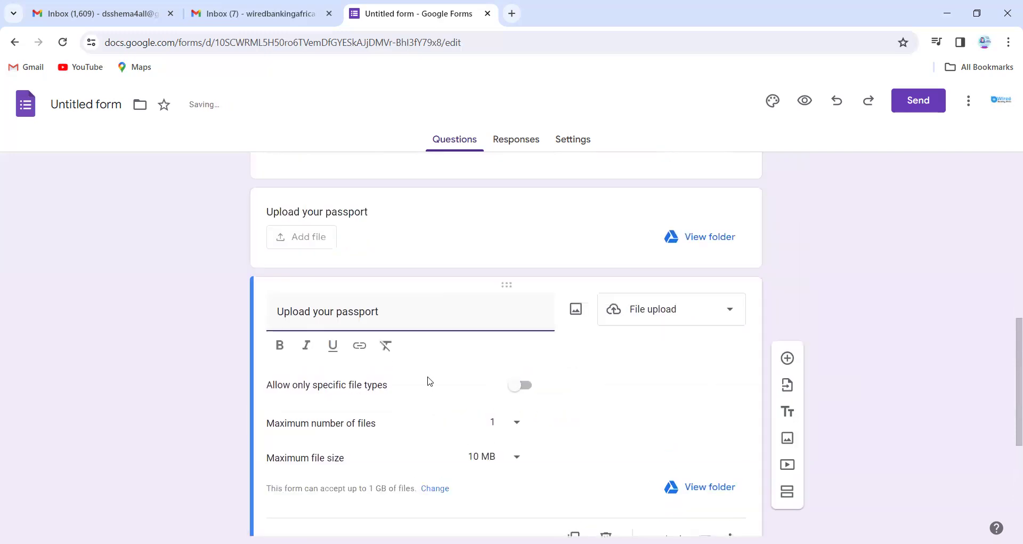
{"action": "double_click", "coordinate": [354, 311]}
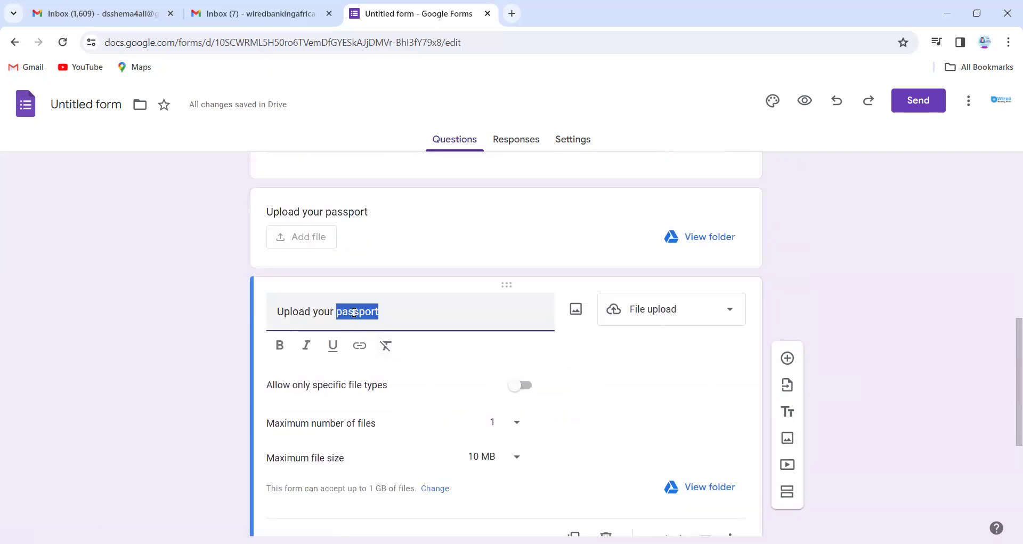
{"action": "key", "text": "BackSpace"}
{"action": "type", "text": "I"}
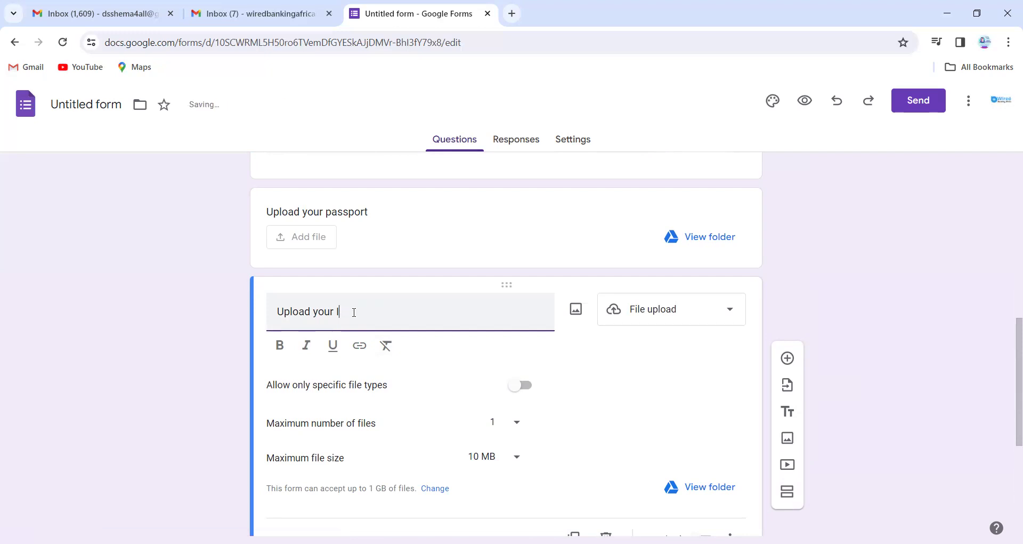
{"action": "type", "text": "S ca"}
Make a second copy of the 'Upload your ID card' question.
{"action": "scroll", "coordinate": [486, 348], "scroll_direction": "down", "scroll_amount": 2}
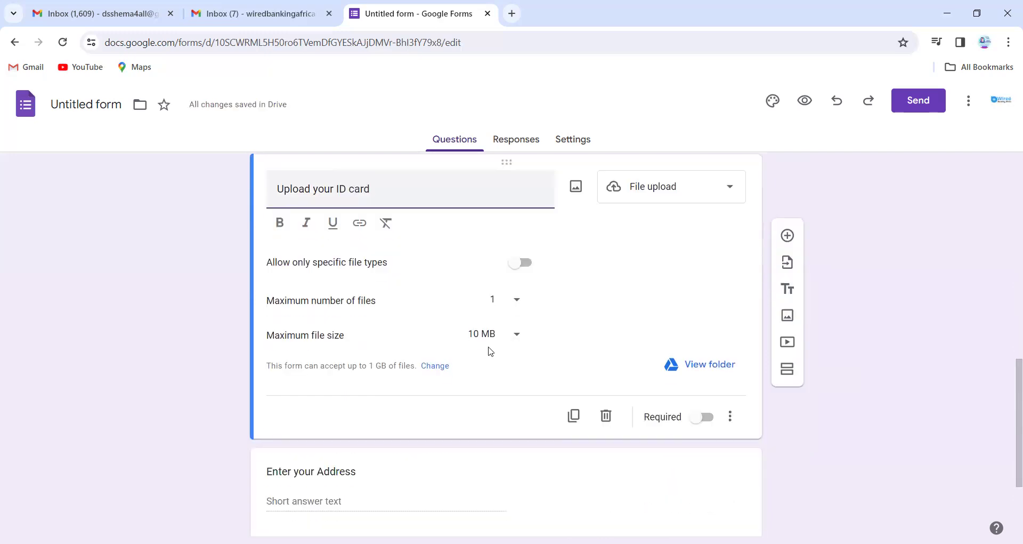
{"action": "left_click", "coordinate": [573, 415]}
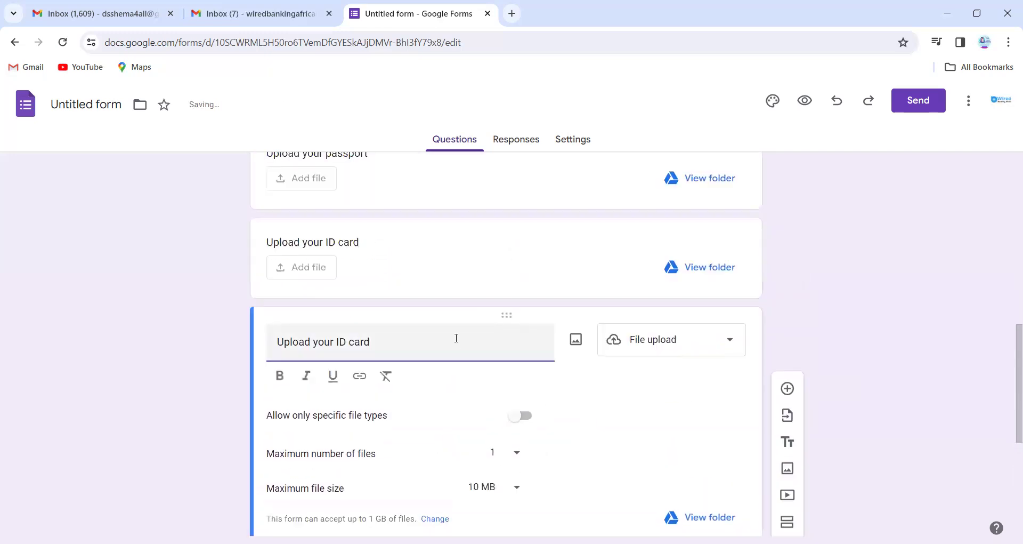
{"action": "scroll", "coordinate": [453, 339], "scroll_direction": "up", "scroll_amount": 3}
{"action": "left_click", "coordinate": [452, 330]}
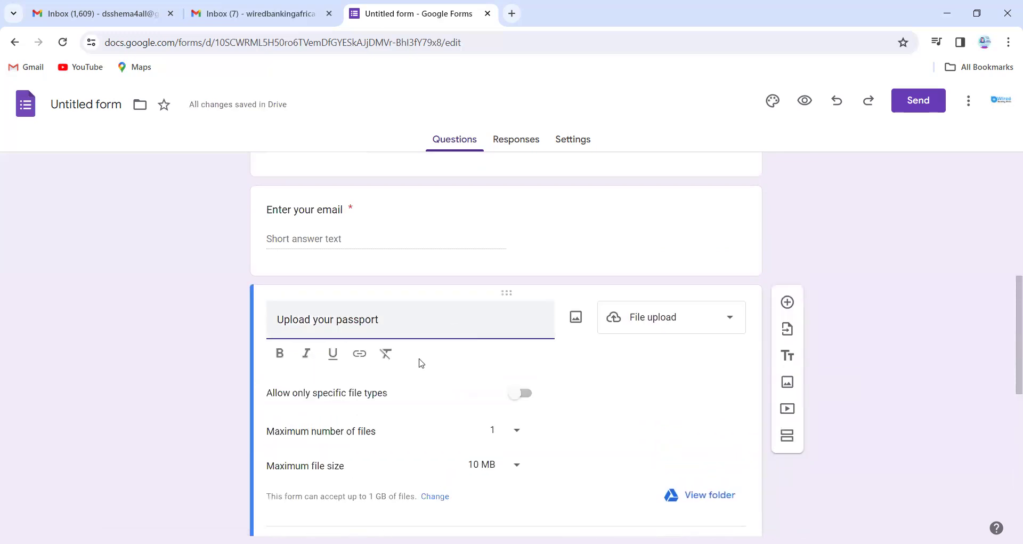
Change the second ID card question's title from 'Upload' to 'Select your ID card type'.
{"action": "scroll", "coordinate": [535, 273], "scroll_direction": "down", "scroll_amount": 5}
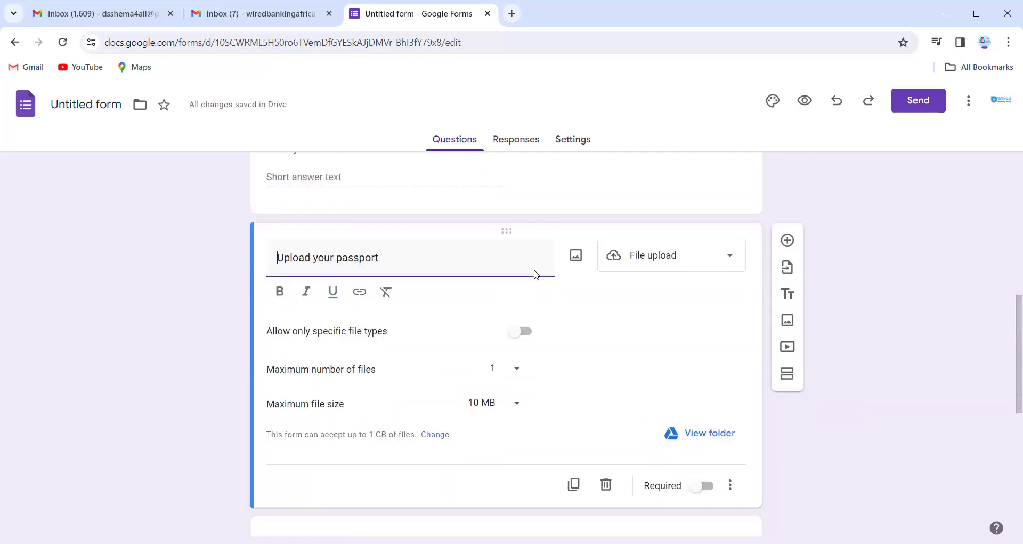
{"action": "scroll", "coordinate": [534, 271], "scroll_direction": "down", "scroll_amount": 1}
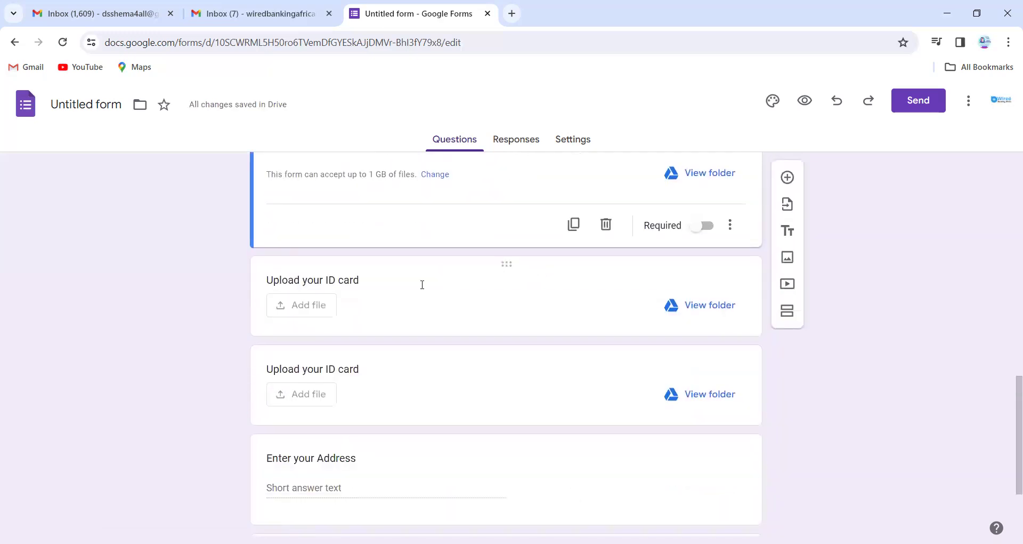
{"action": "left_click", "coordinate": [362, 283]}
{"action": "left_click", "coordinate": [352, 346]}
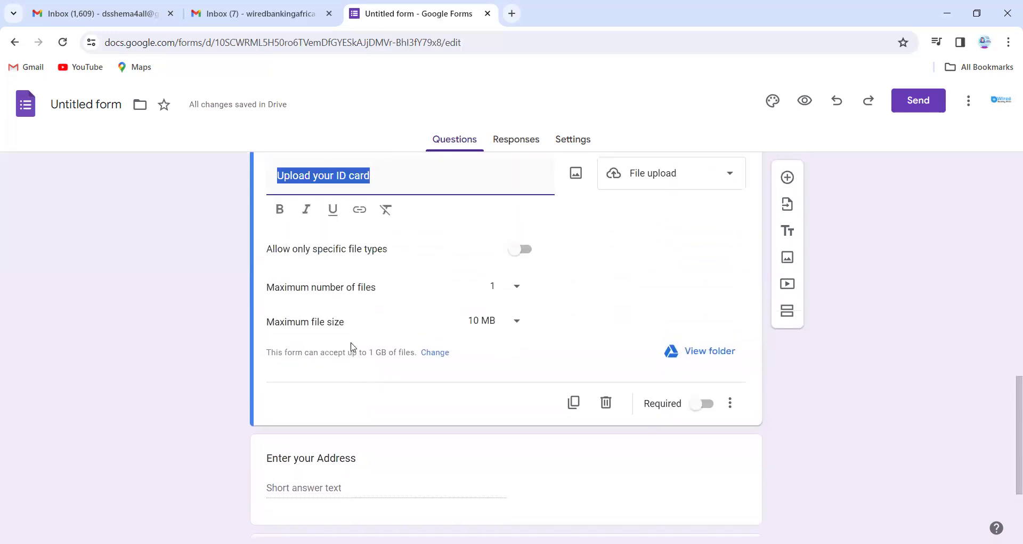
{"action": "left_click", "coordinate": [289, 242]}
{"action": "double_click", "coordinate": [290, 242]}
{"action": "type", "text": "Select"}
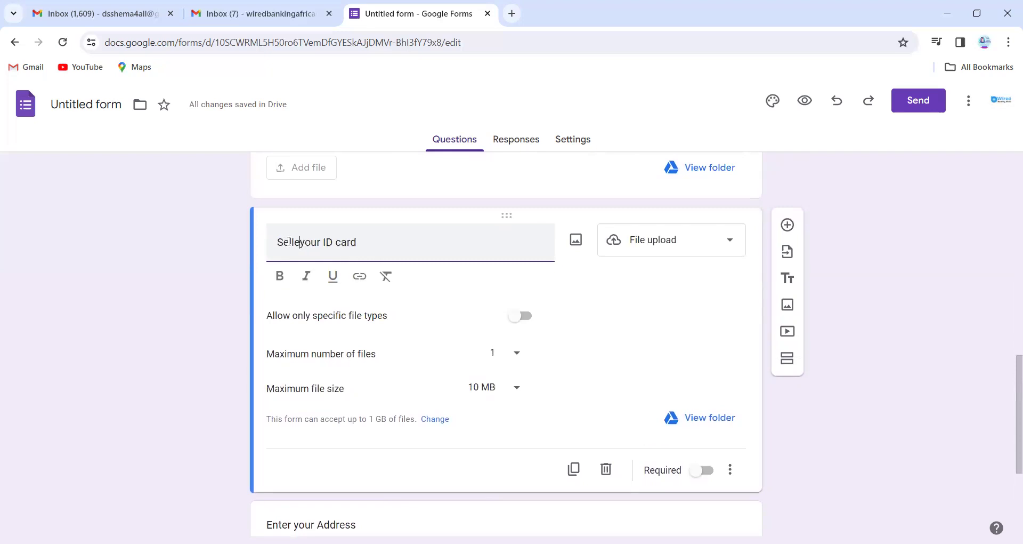
{"action": "key", "text": "BackSpace"}
{"action": "key", "text": "BackSpace"}
{"action": "key", "text": "BackSpace"}
{"action": "key", "text": "BackSpace"}
{"action": "type", "text": "llect"}
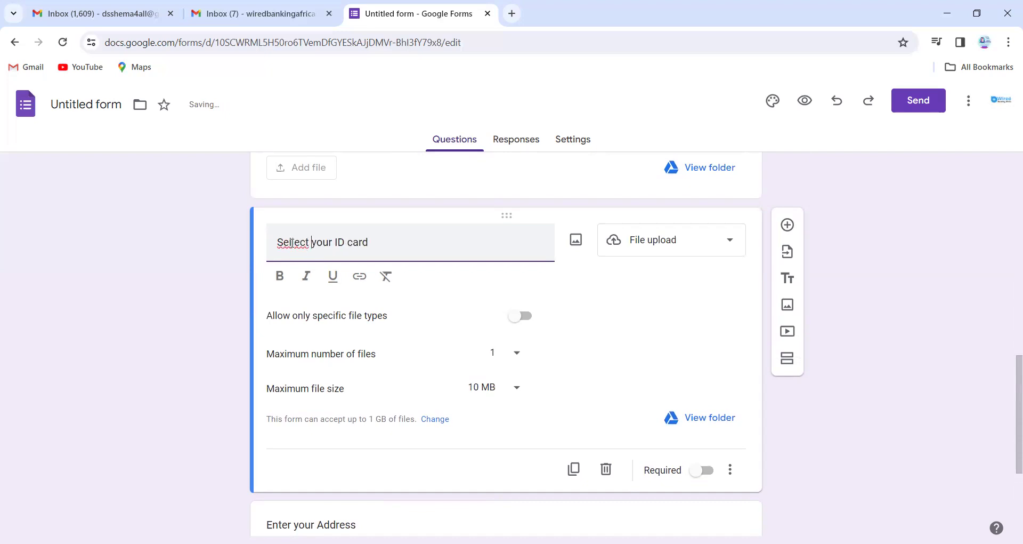
{"action": "key", "text": "BackSpace"}
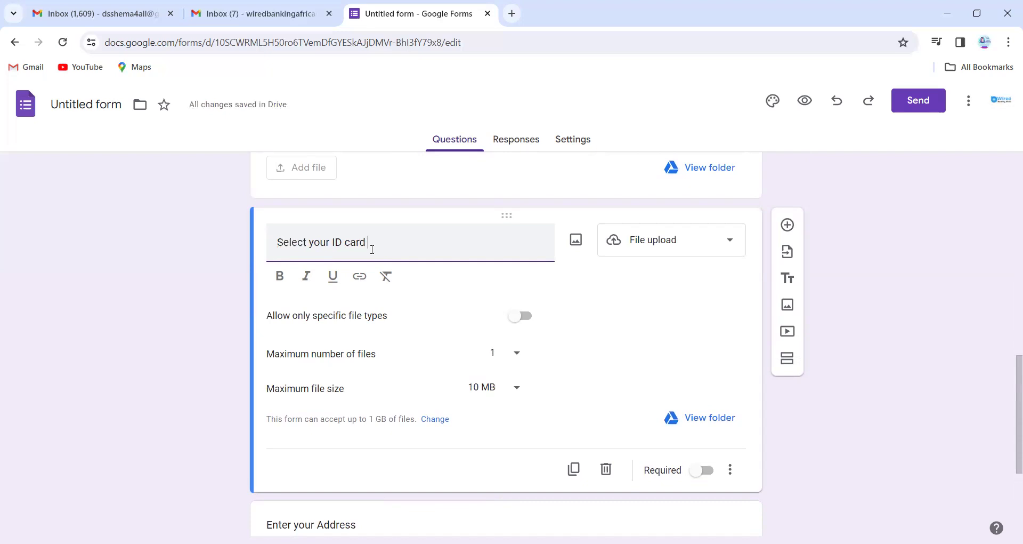
{"action": "type", "text": "pe"}
Turn the question into a dropdown with 'International Passport' as its first choice.
{"action": "left_click", "coordinate": [647, 248]}
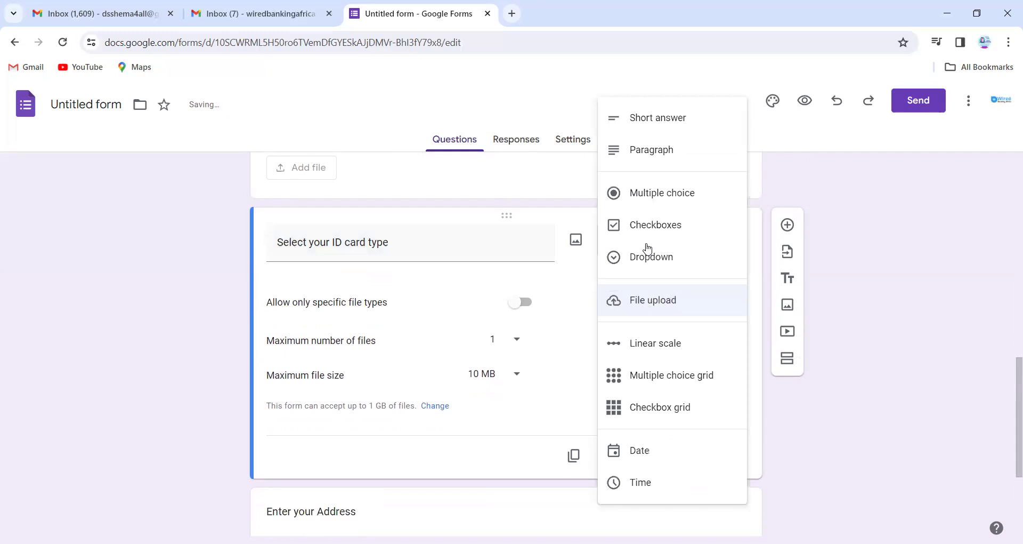
{"action": "left_click", "coordinate": [657, 258]}
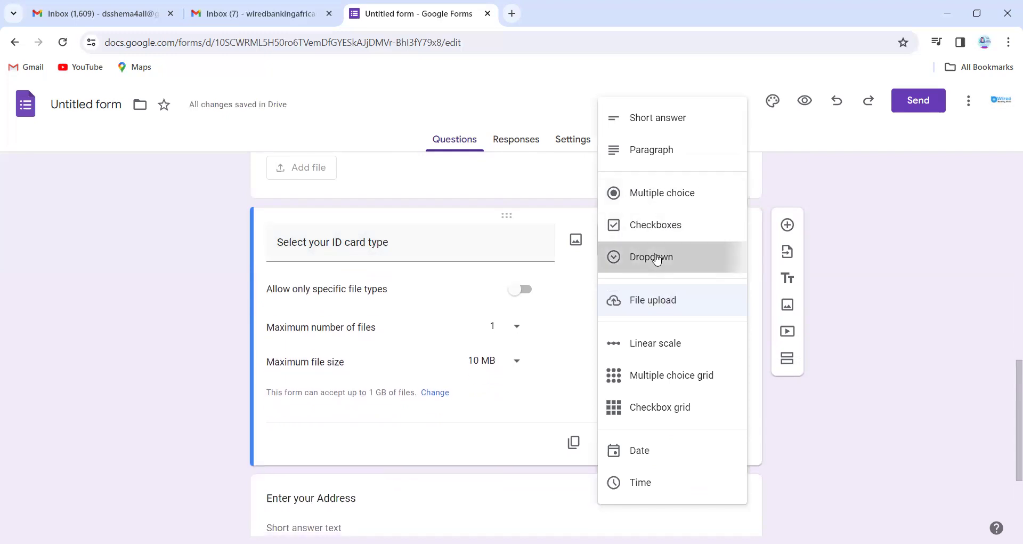
{"action": "left_click", "coordinate": [342, 285]}
{"action": "key", "text": "BackSpace"}
{"action": "type", "text": "International Passport"}
{"action": "left_click", "coordinate": [341, 323]}
Add the choices 'National indentity number ( NIN)', 'Voters card' and 'Other'.
{"action": "left_click", "coordinate": [316, 313]}
{"action": "type", "text": "National"}
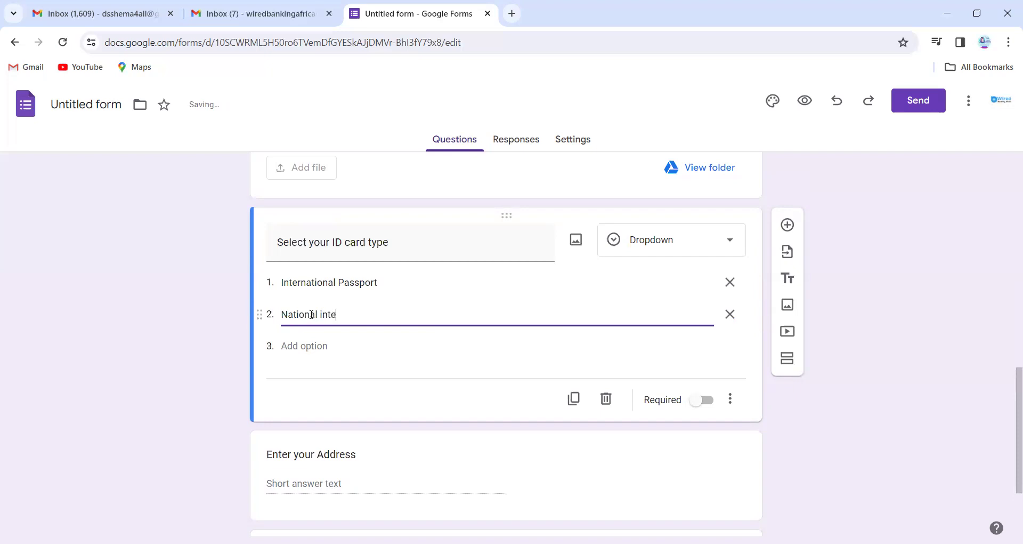
{"action": "type", "text": " indem"}
{"action": "type", "text": "tity number ( NIN"}
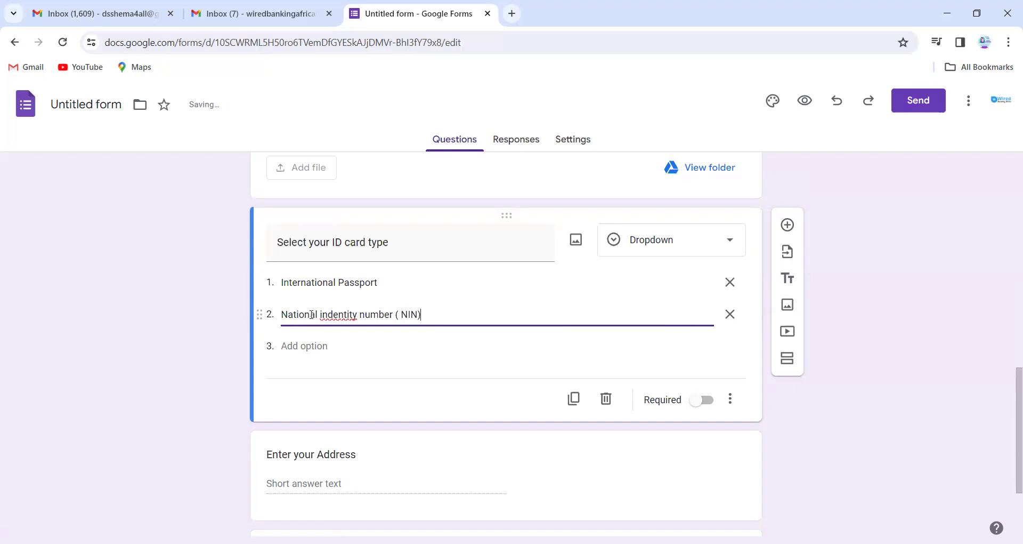
{"action": "left_click", "coordinate": [296, 346]}
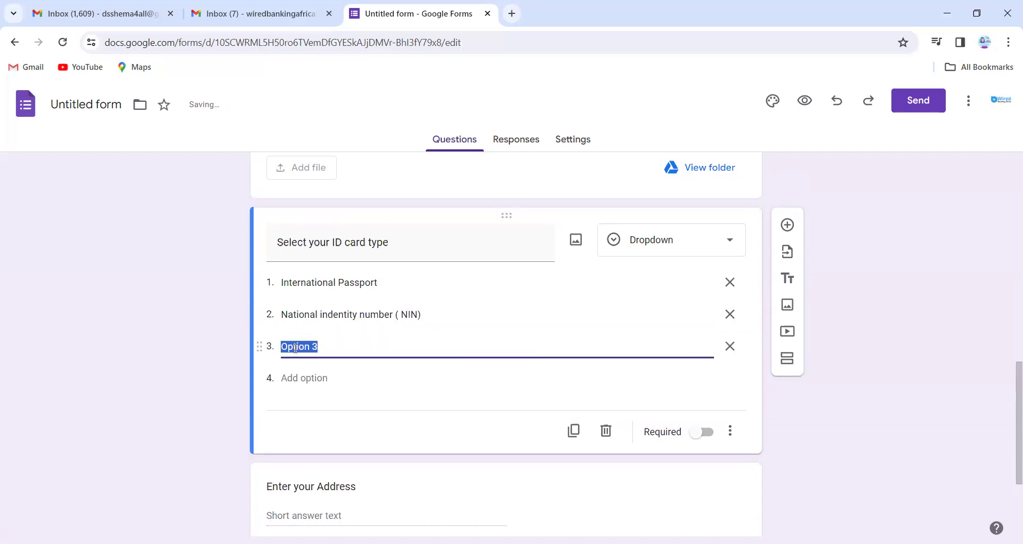
{"action": "type", "text": "Voters card"}
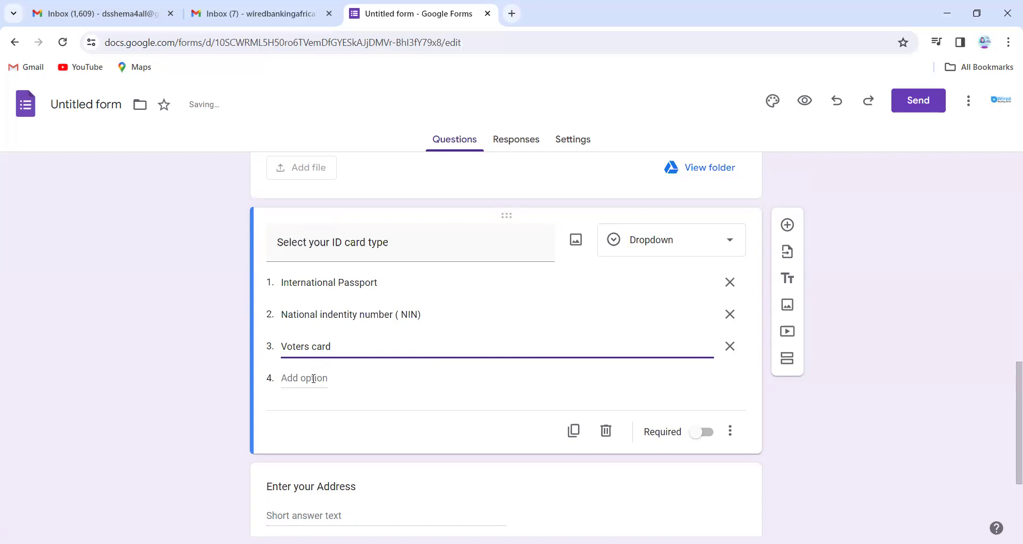
{"action": "left_click", "coordinate": [313, 378]}
{"action": "type", "text": "Other"}
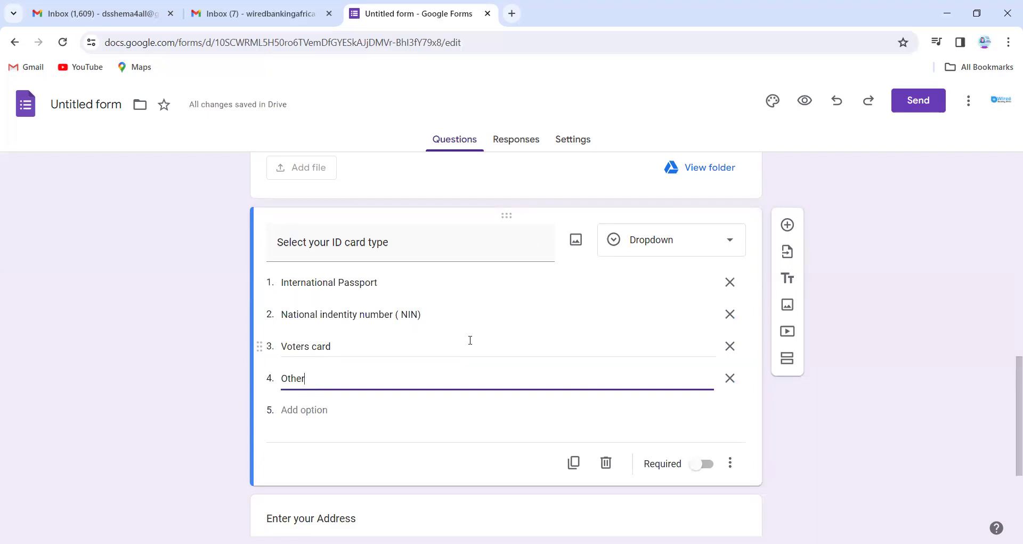
{"action": "scroll", "coordinate": [533, 342], "scroll_direction": "down", "scroll_amount": 1}
{"action": "scroll", "coordinate": [533, 343], "scroll_direction": "up", "scroll_amount": 2}
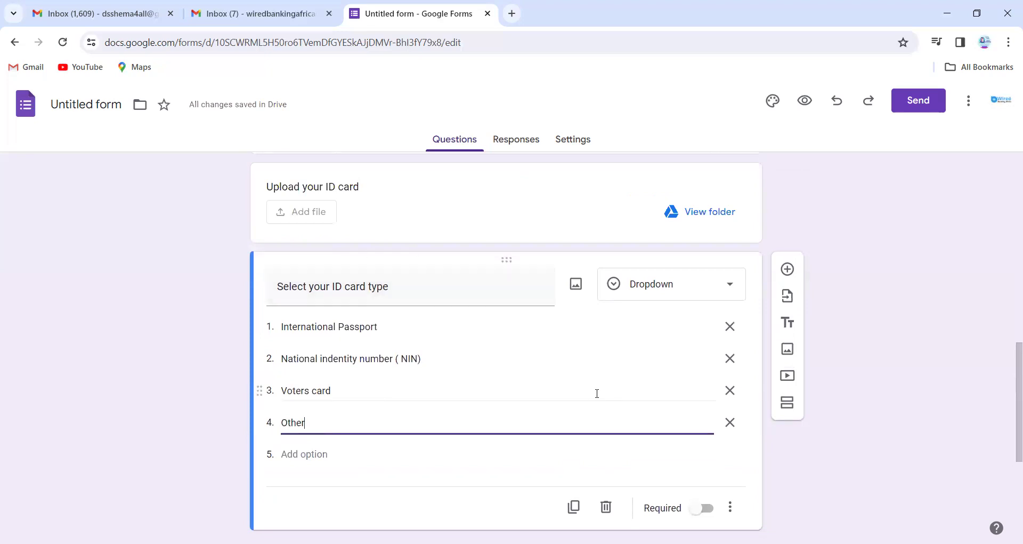
Mark 'Select your ID card type' required and drag it above 'Upload your ID card'.
{"action": "left_click", "coordinate": [702, 508]}
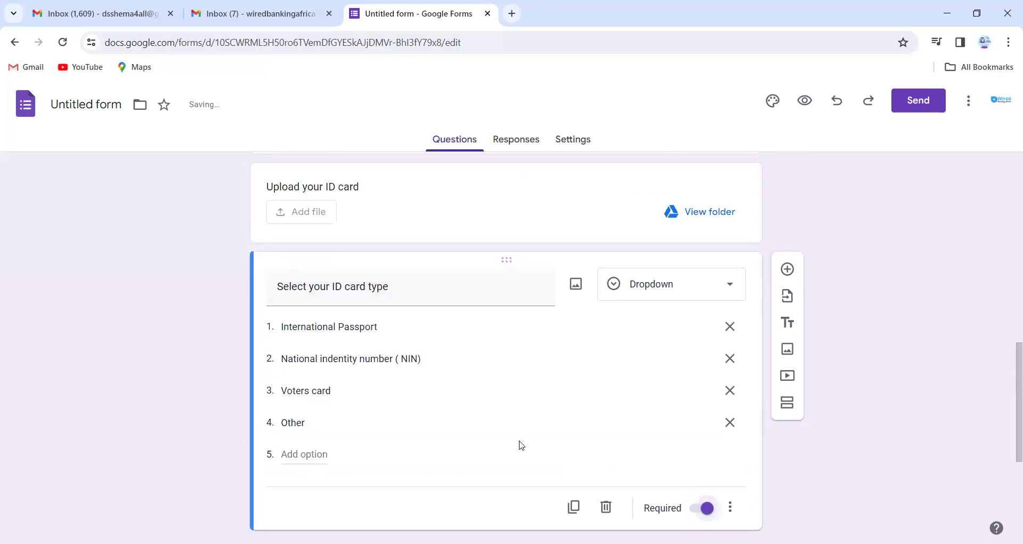
{"action": "scroll", "coordinate": [520, 445], "scroll_direction": "down", "scroll_amount": 4}
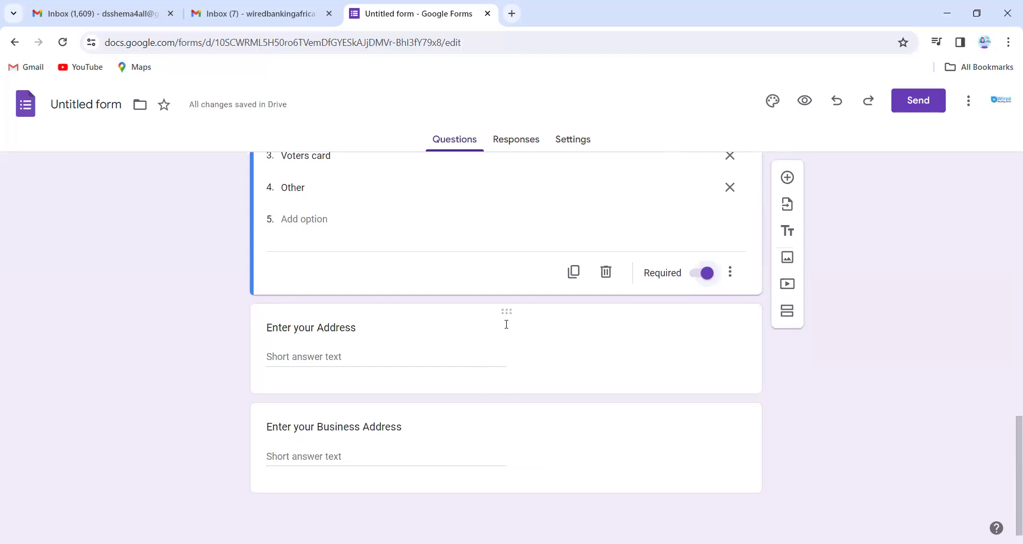
{"action": "scroll", "coordinate": [507, 324], "scroll_direction": "up", "scroll_amount": 6}
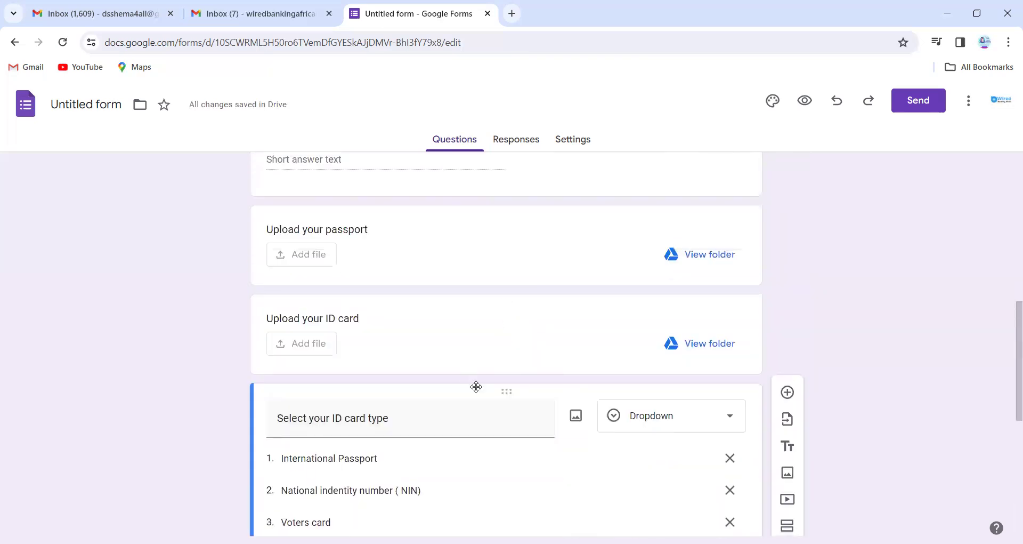
{"action": "left_click_drag", "start_coordinate": [477, 386], "coordinate": [453, 337]}
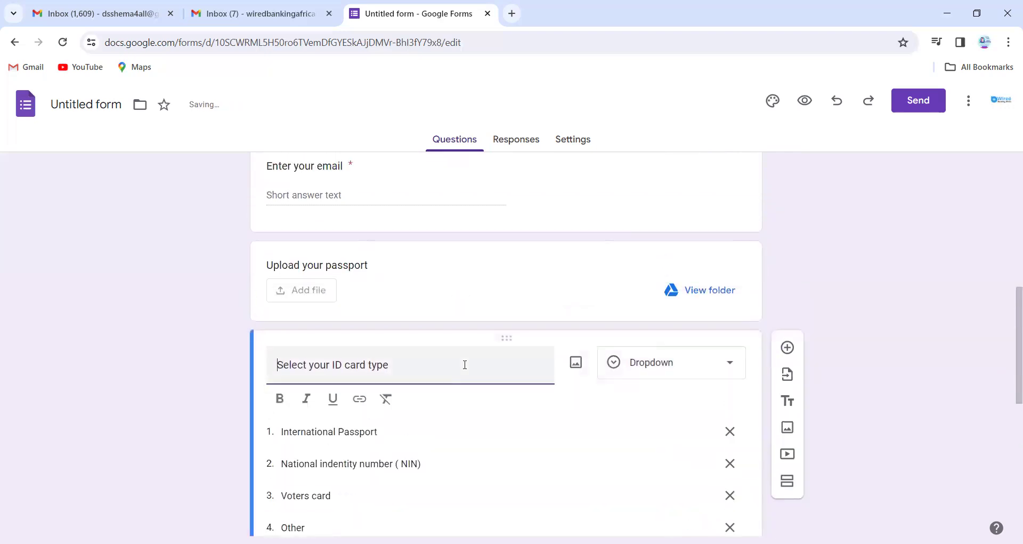
{"action": "scroll", "coordinate": [465, 364], "scroll_direction": "down", "scroll_amount": 5}
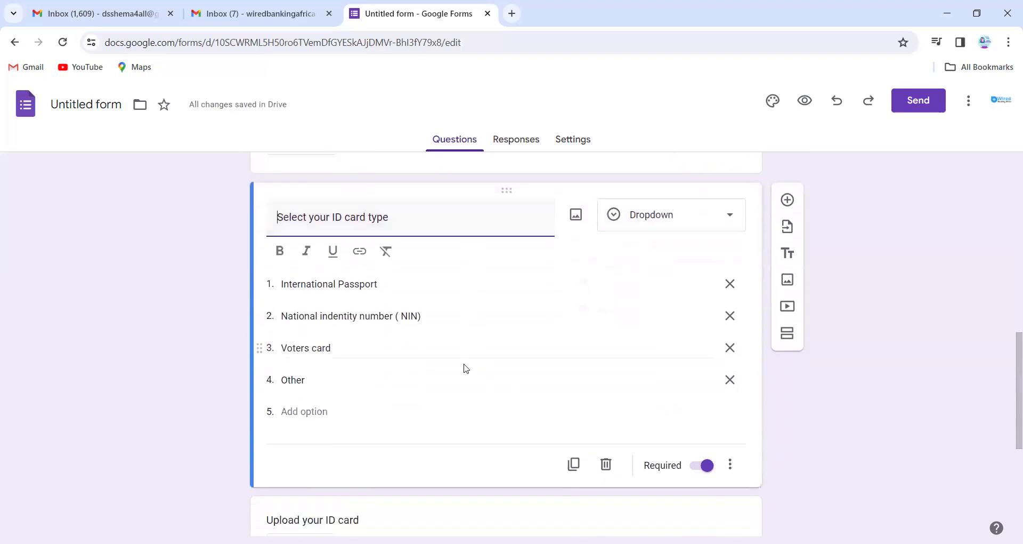
{"action": "scroll", "coordinate": [463, 364], "scroll_direction": "down", "scroll_amount": 2}
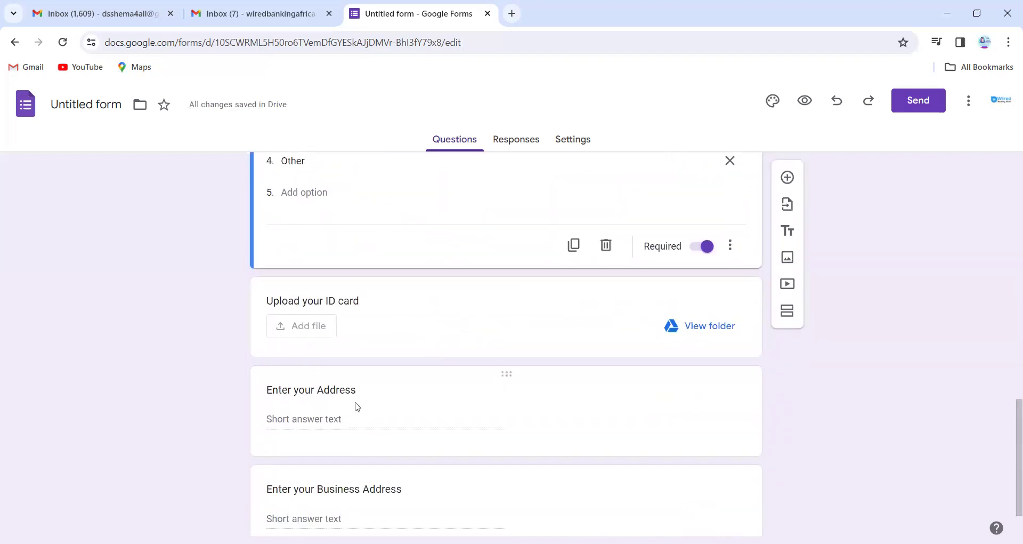
{"action": "scroll", "coordinate": [398, 418], "scroll_direction": "down", "scroll_amount": 1}
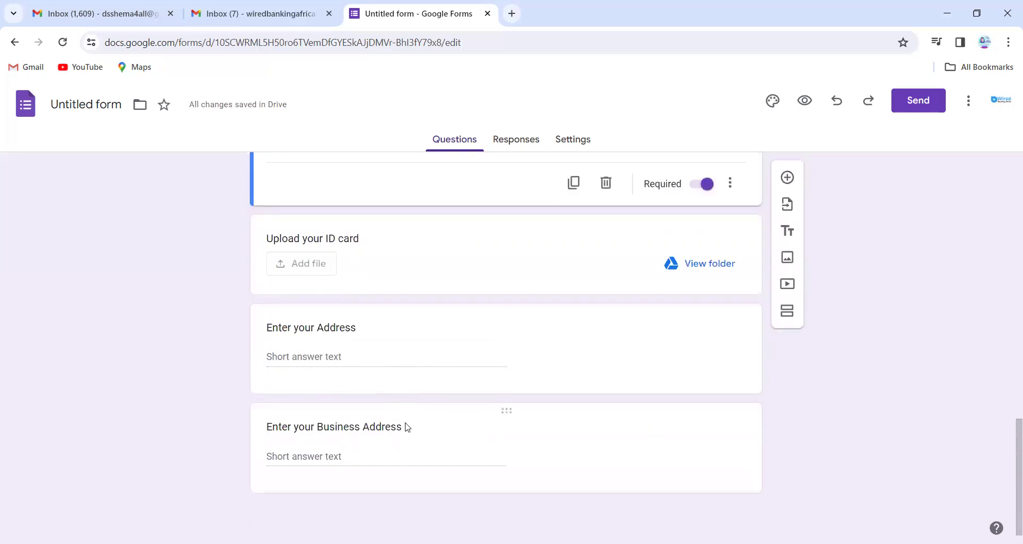
{"action": "scroll", "coordinate": [623, 359], "scroll_direction": "up", "scroll_amount": 14}
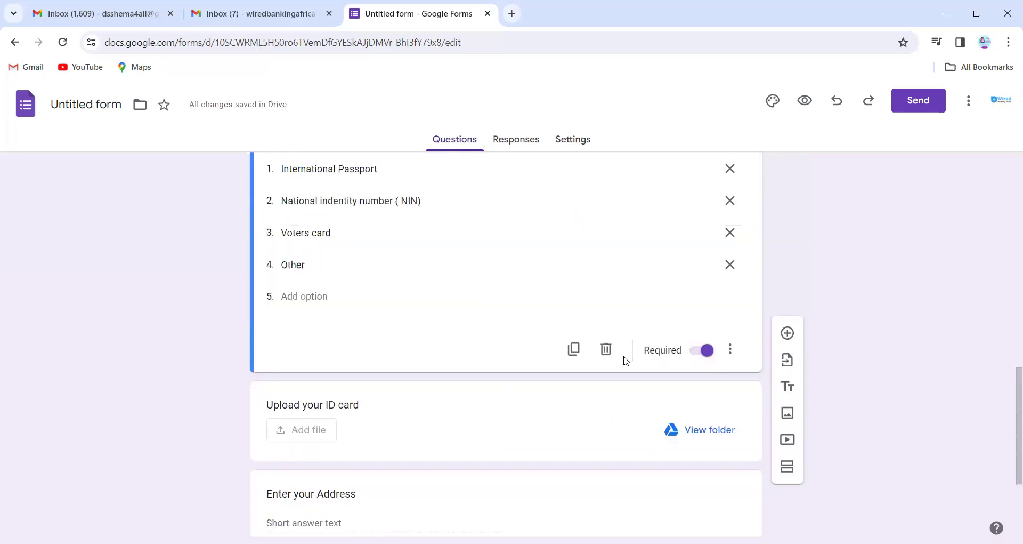
{"action": "scroll", "coordinate": [626, 361], "scroll_direction": "up", "scroll_amount": 2}
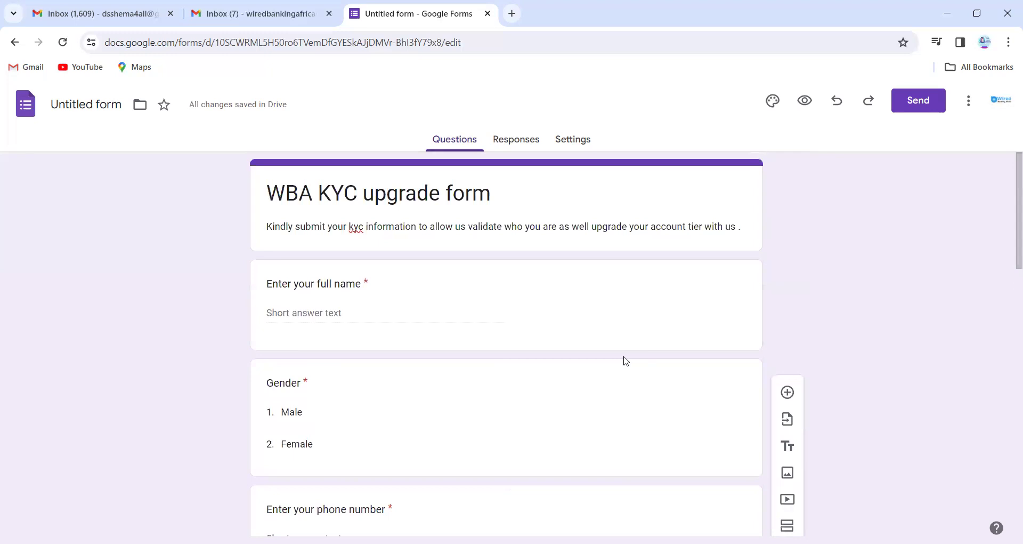
Copy the form's shortened share link from the Send dialog's link options.
{"action": "left_click", "coordinate": [920, 101]}
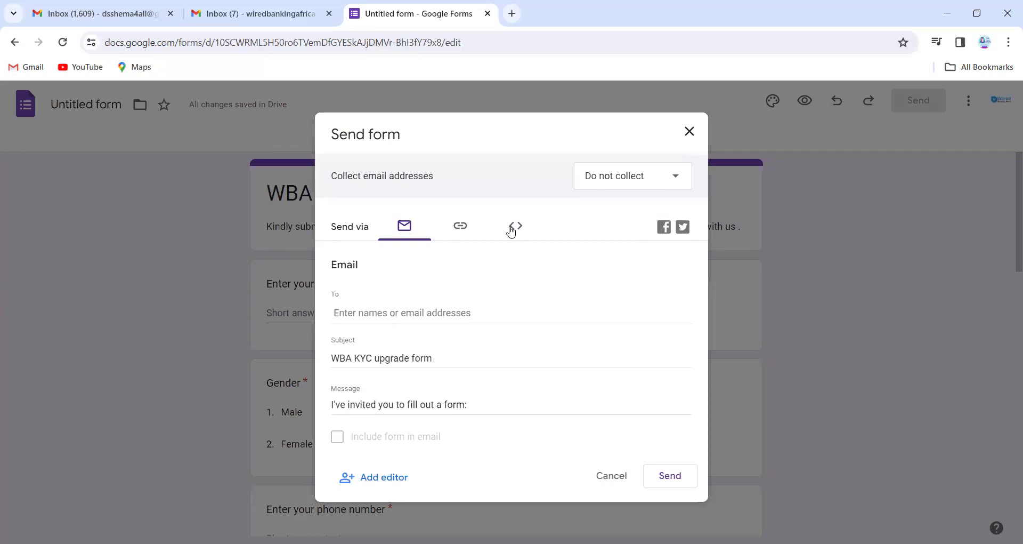
{"action": "left_click", "coordinate": [512, 228]}
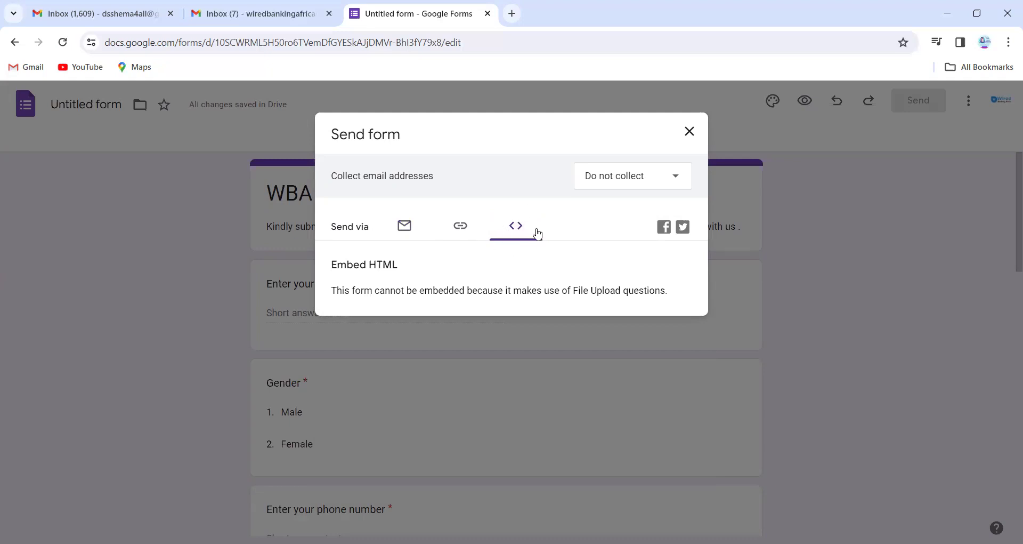
{"action": "left_click", "coordinate": [467, 234]}
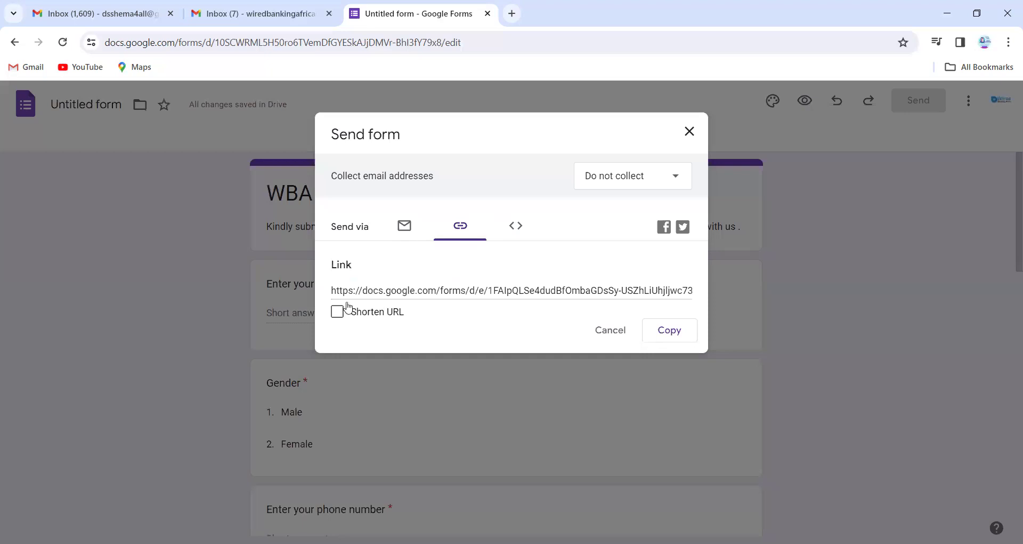
{"action": "left_click", "coordinate": [339, 314]}
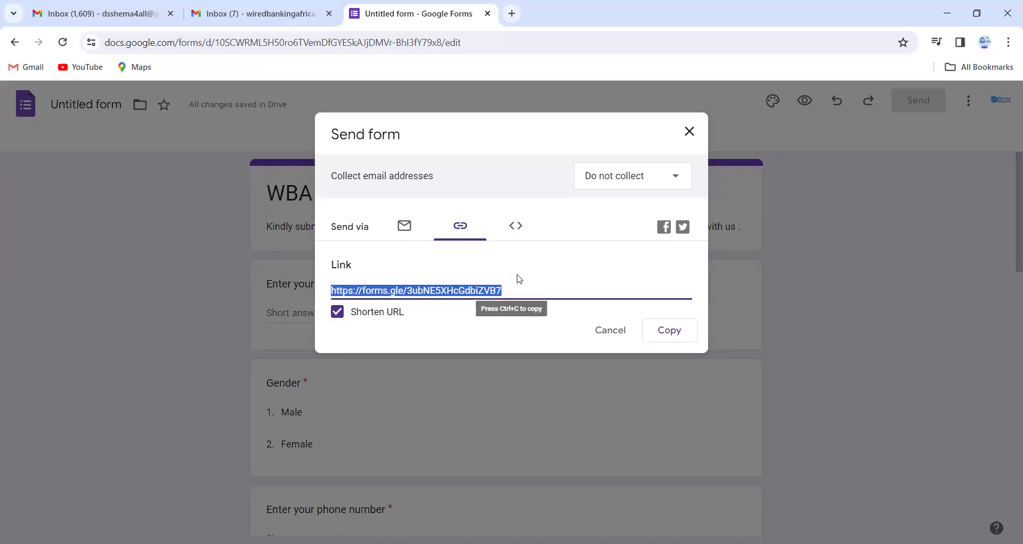
{"action": "left_click", "coordinate": [676, 336]}
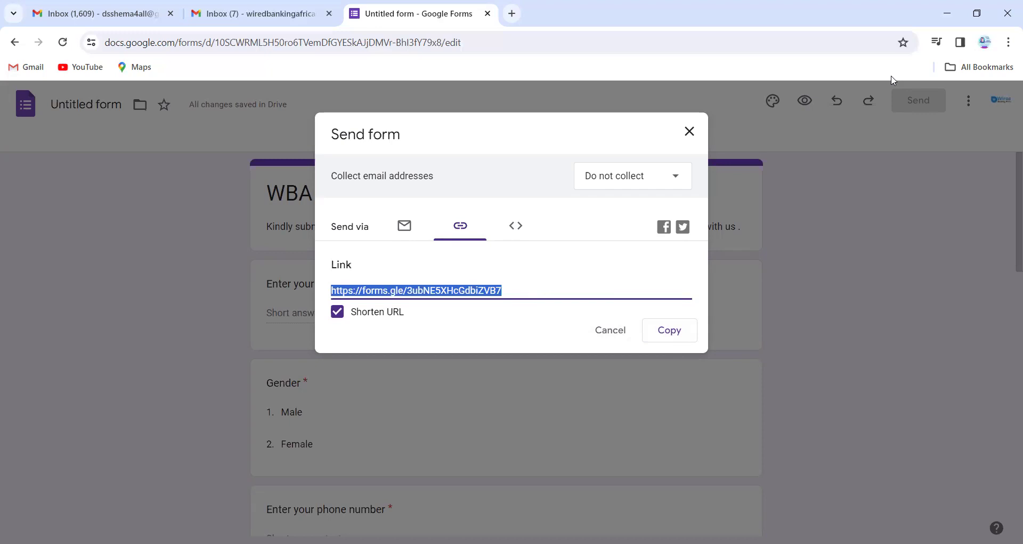
{"action": "left_click", "coordinate": [512, 15]}
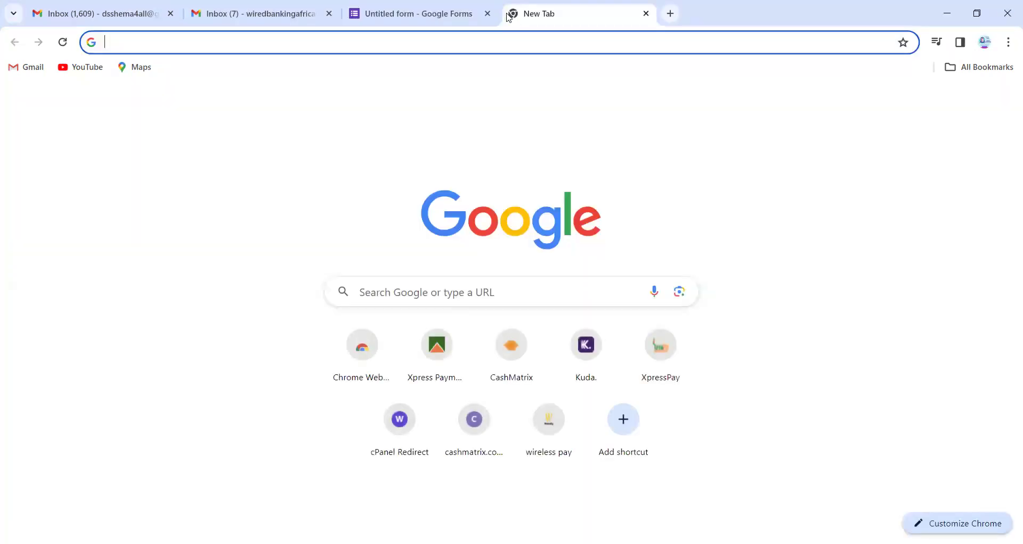
Load the live form from the pasted short link and dismiss the autosave notice.
{"action": "key", "text": "ctrl+v"}
{"action": "key", "text": "Return"}
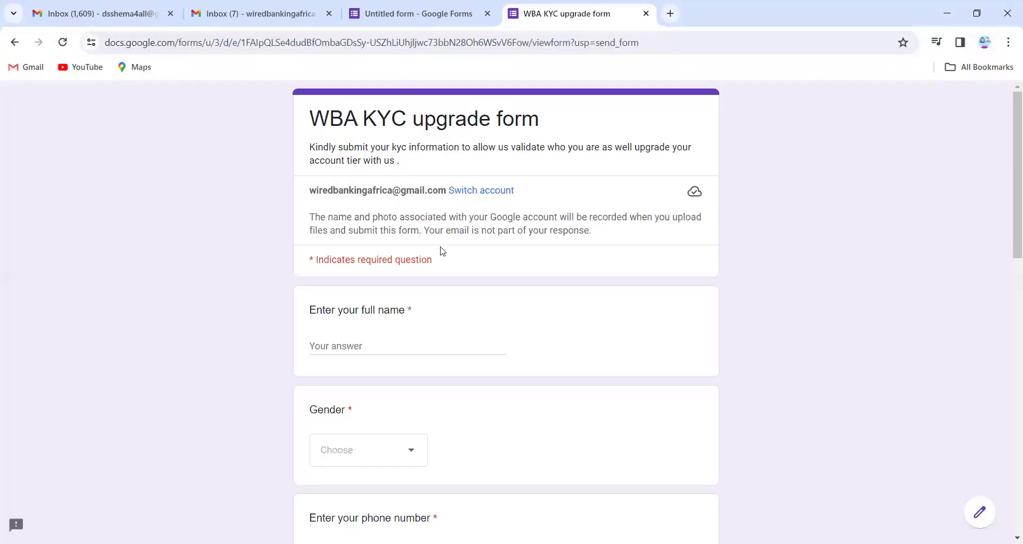
{"action": "scroll", "coordinate": [442, 253], "scroll_direction": "down", "scroll_amount": 1}
{"action": "scroll", "coordinate": [441, 251], "scroll_direction": "down", "scroll_amount": 6}
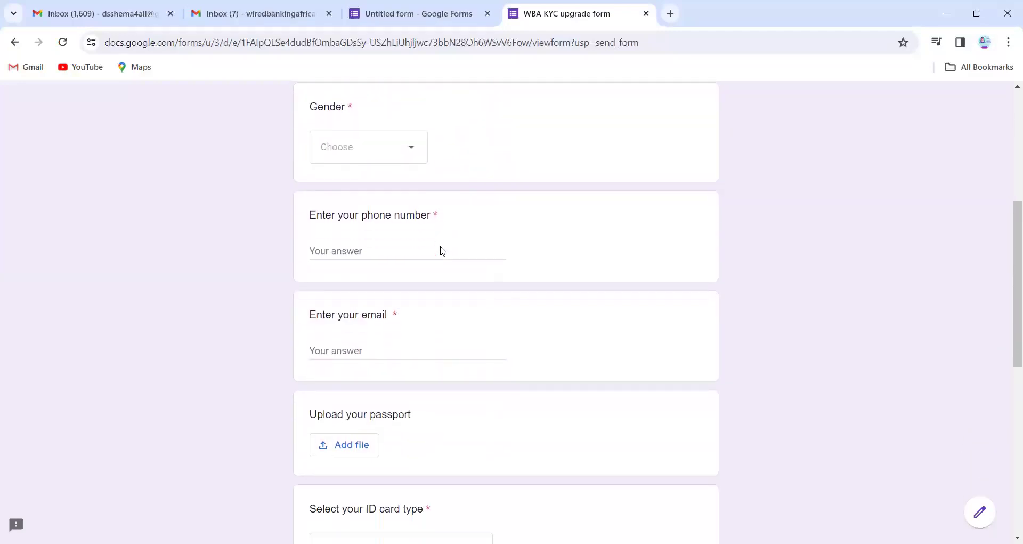
{"action": "scroll", "coordinate": [441, 251], "scroll_direction": "down", "scroll_amount": 7}
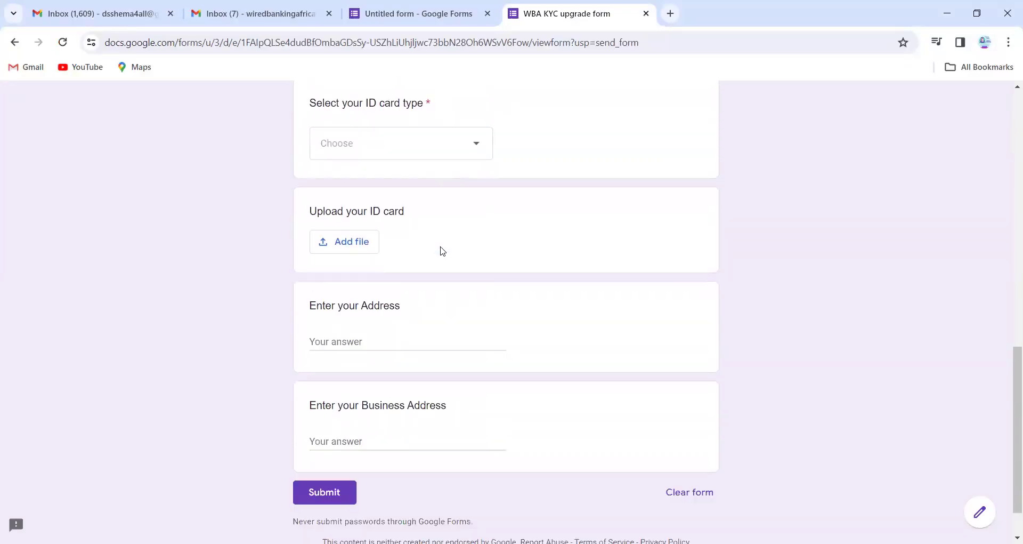
{"action": "scroll", "coordinate": [442, 251], "scroll_direction": "up", "scroll_amount": 7}
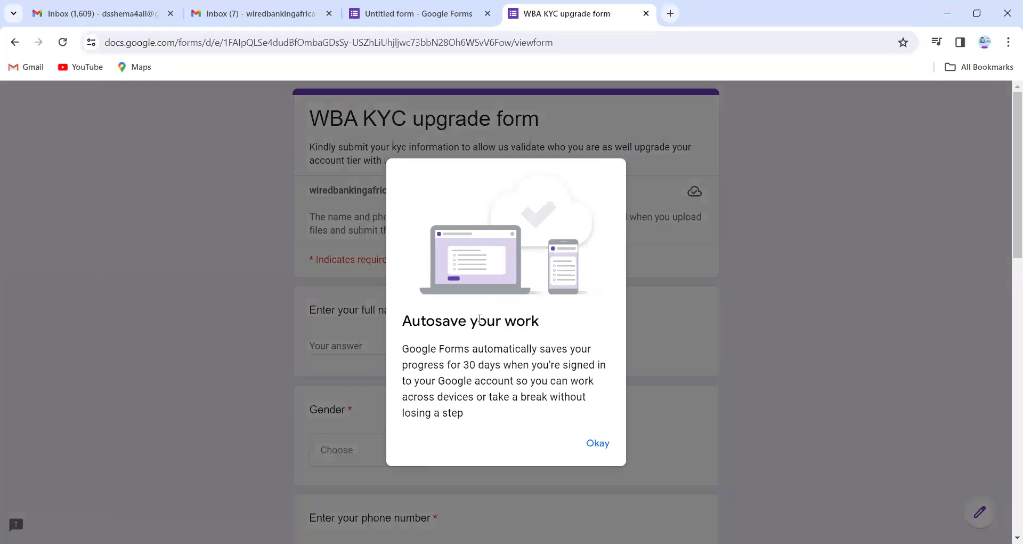
{"action": "left_click", "coordinate": [598, 443]}
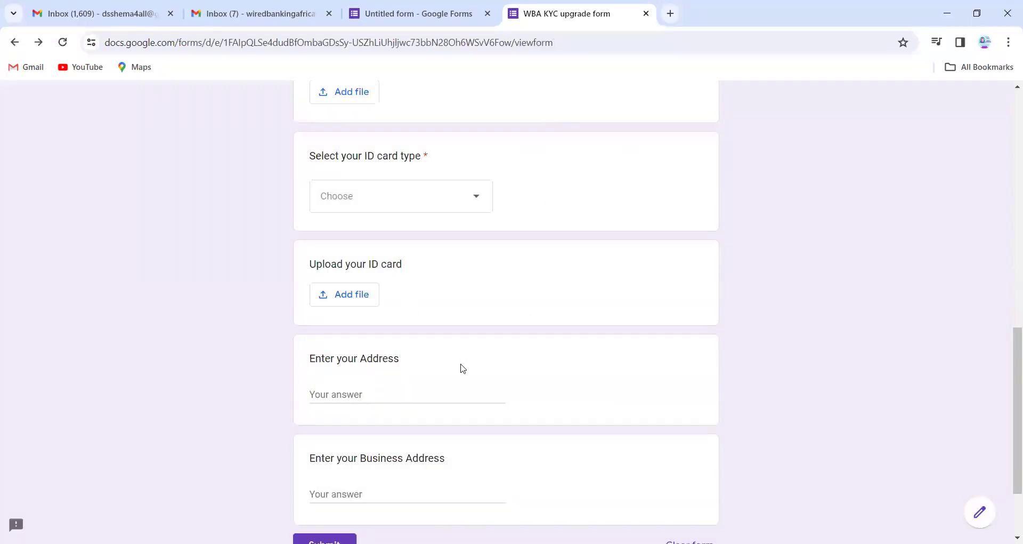
{"action": "scroll", "coordinate": [461, 307], "scroll_direction": "up", "scroll_amount": 12}
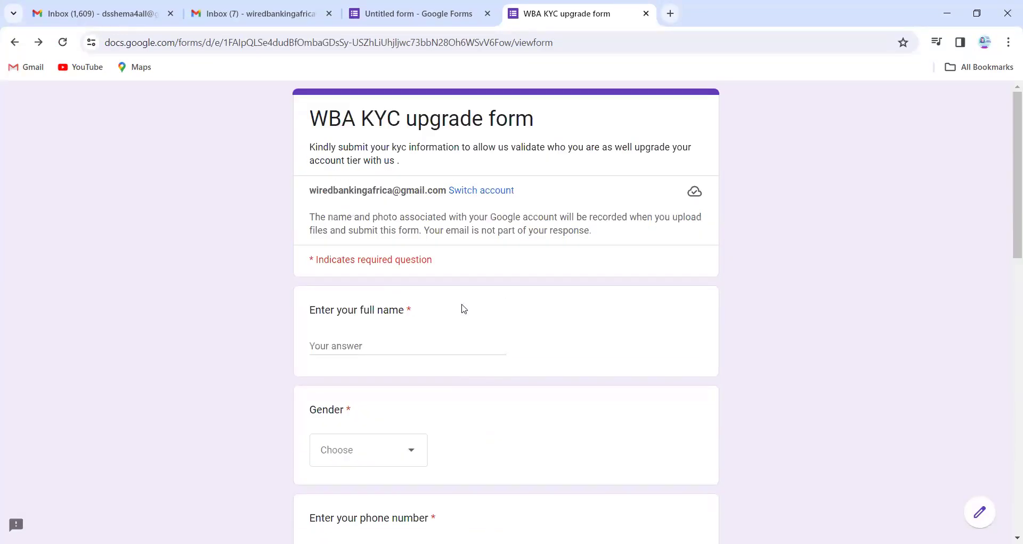
Enter a test name, Male gender, a phone number and email, then attach a passport file.
{"action": "left_click", "coordinate": [362, 346]}
{"action": "type", "text": "Test test"}
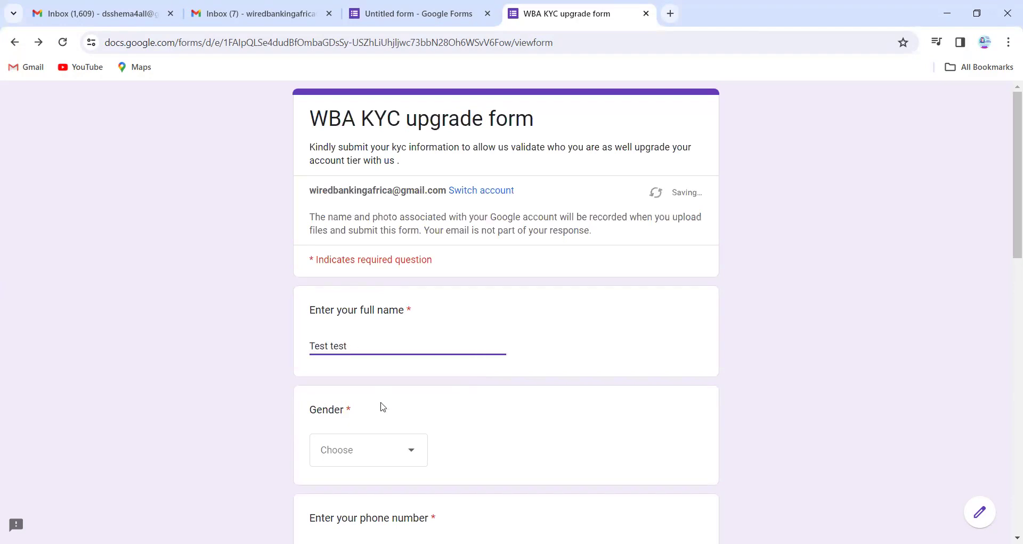
{"action": "left_click", "coordinate": [379, 447]}
{"action": "left_click", "coordinate": [357, 474]}
{"action": "scroll", "coordinate": [438, 389], "scroll_direction": "down", "scroll_amount": 7}
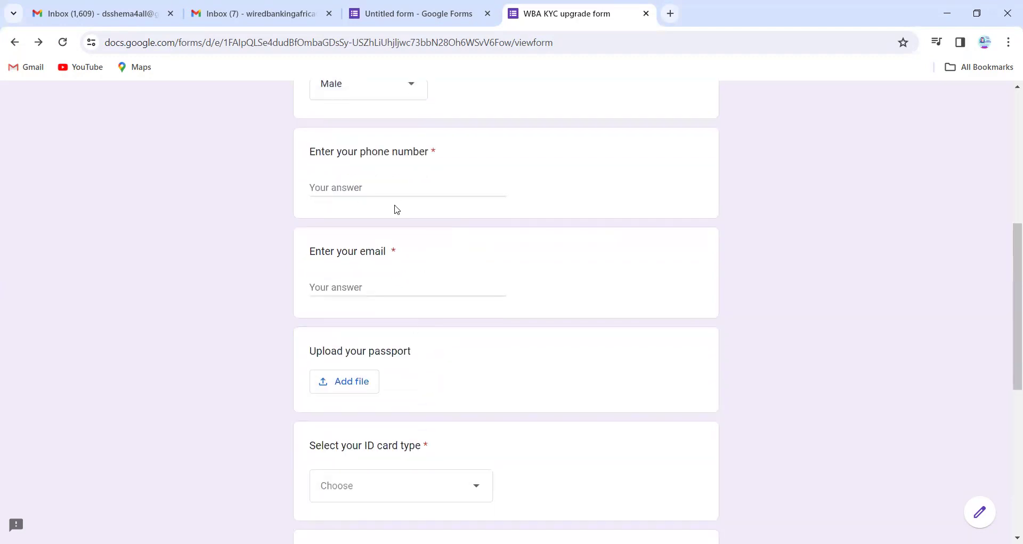
{"action": "left_click", "coordinate": [389, 187]}
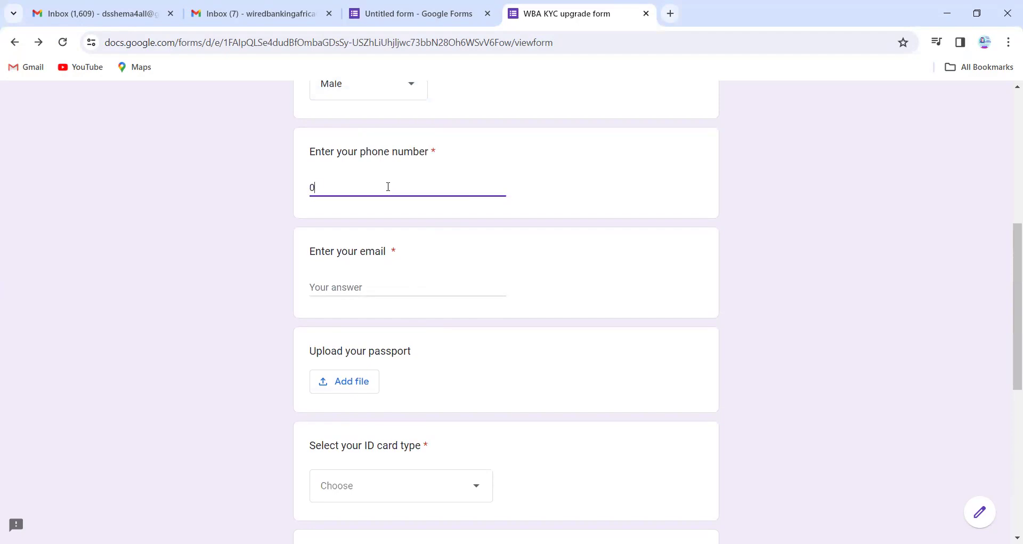
{"action": "left_click", "coordinate": [382, 278]}
{"action": "left_click", "coordinate": [371, 287]}
{"action": "type", "text": "ggggg"}
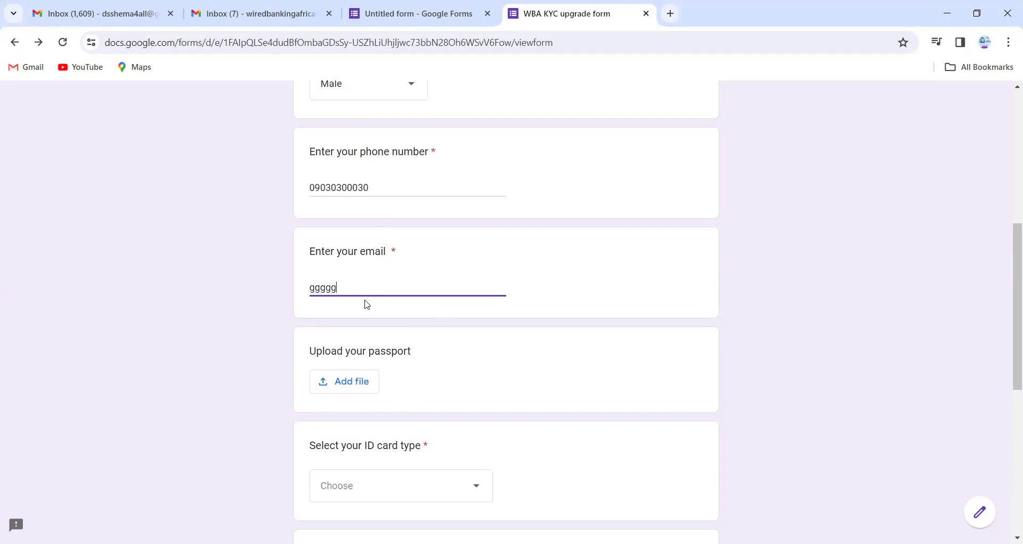
{"action": "left_click", "coordinate": [367, 384]}
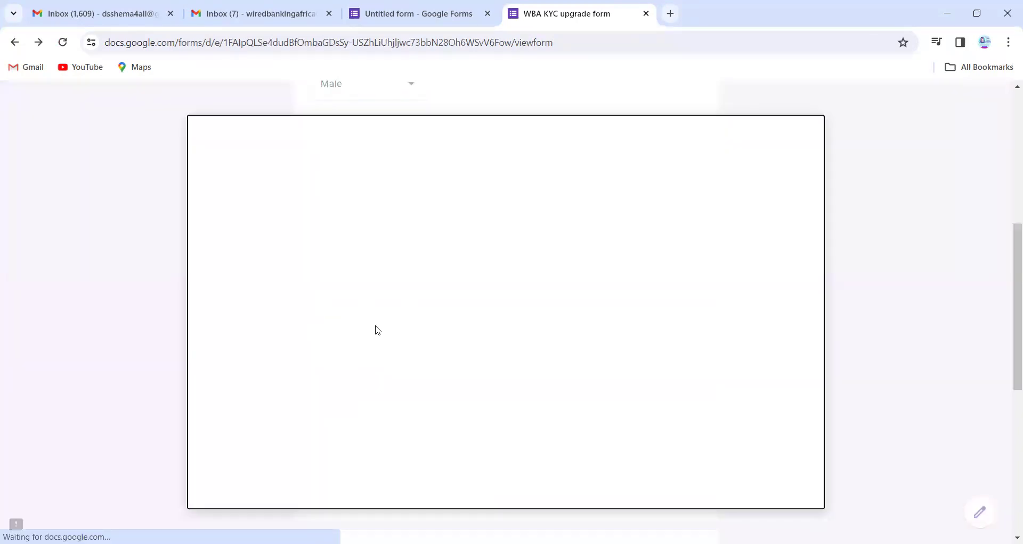
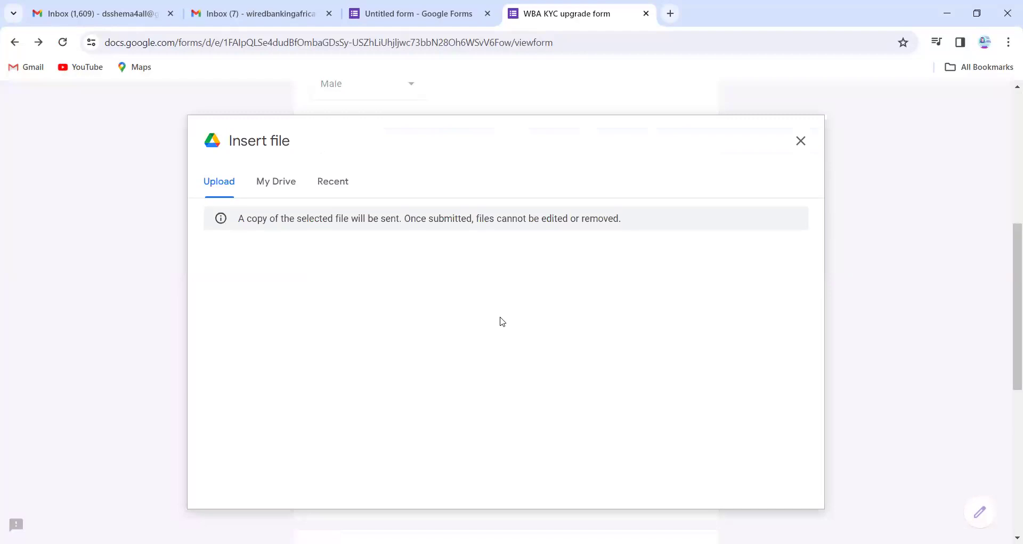
Attach the recent Drive file 'Untitled form' to the passport upload question.
{"action": "left_click", "coordinate": [331, 185]}
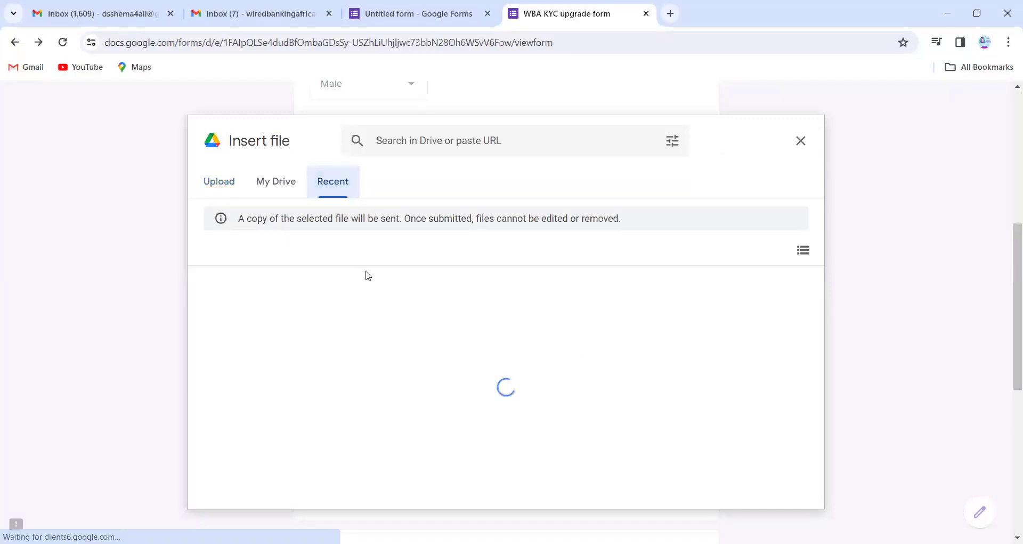
{"action": "left_click", "coordinate": [283, 350]}
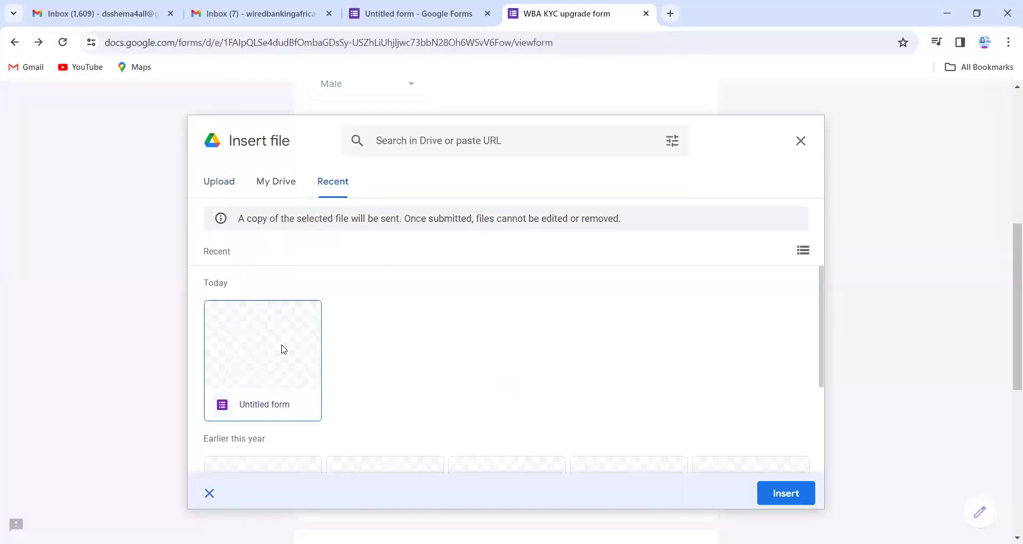
{"action": "left_click", "coordinate": [784, 491]}
{"action": "scroll", "coordinate": [577, 419], "scroll_direction": "down", "scroll_amount": 1}
{"action": "scroll", "coordinate": [575, 418], "scroll_direction": "down", "scroll_amount": 5}
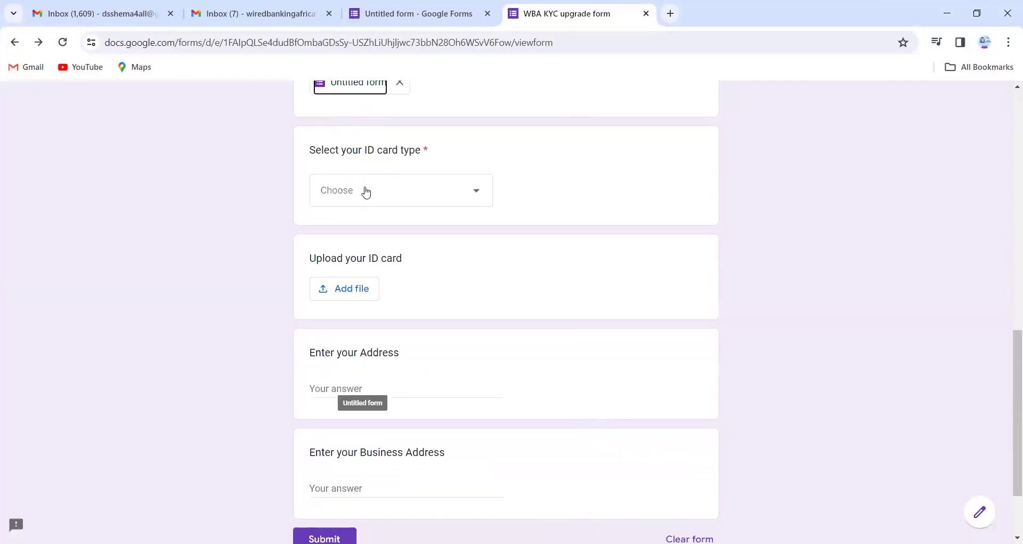
Choose International Passport as the ID card type and attach 'Untitled form' as the ID card.
{"action": "left_click", "coordinate": [367, 191]}
{"action": "left_click", "coordinate": [361, 247]}
{"action": "left_click", "coordinate": [351, 296]}
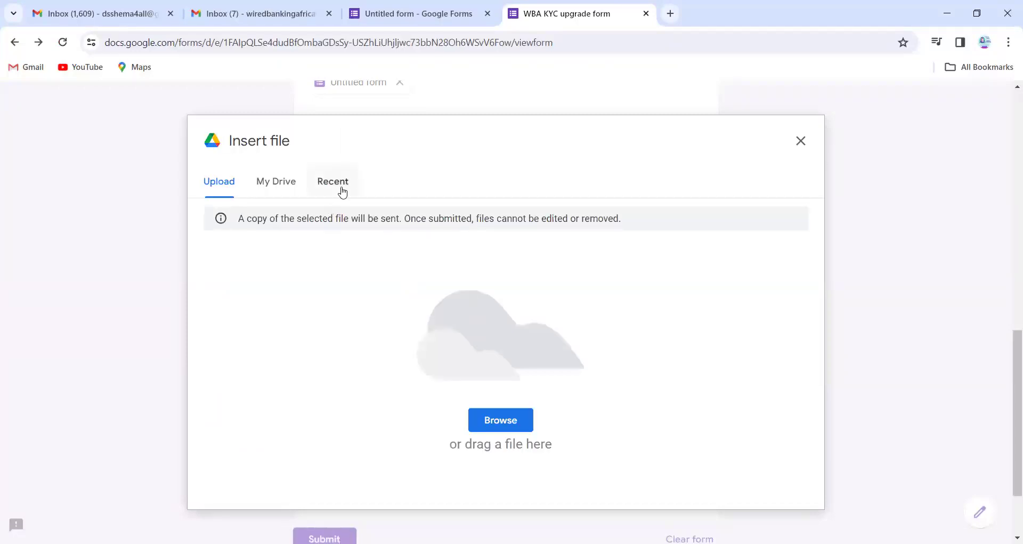
{"action": "left_click", "coordinate": [342, 189]}
{"action": "left_click", "coordinate": [271, 308]}
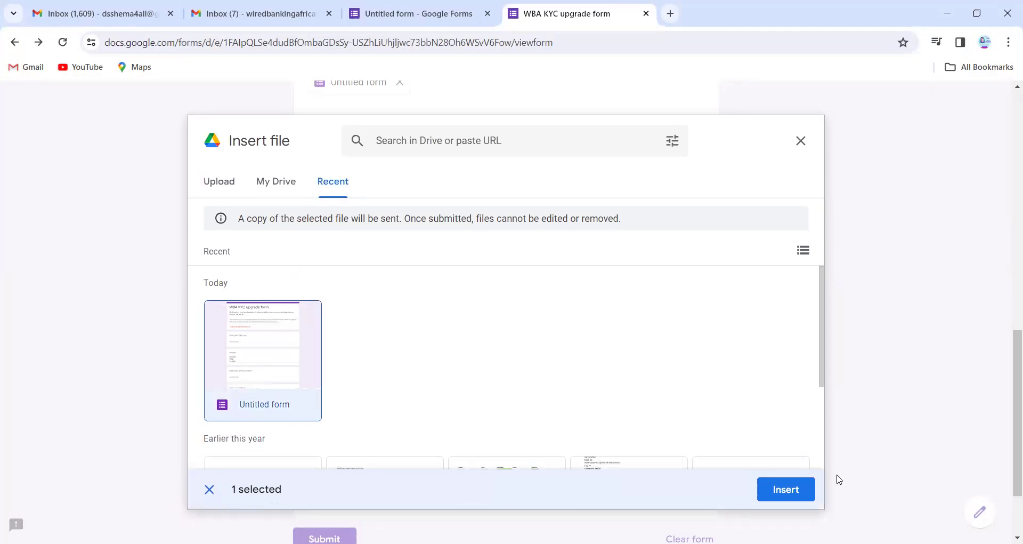
{"action": "left_click", "coordinate": [805, 488]}
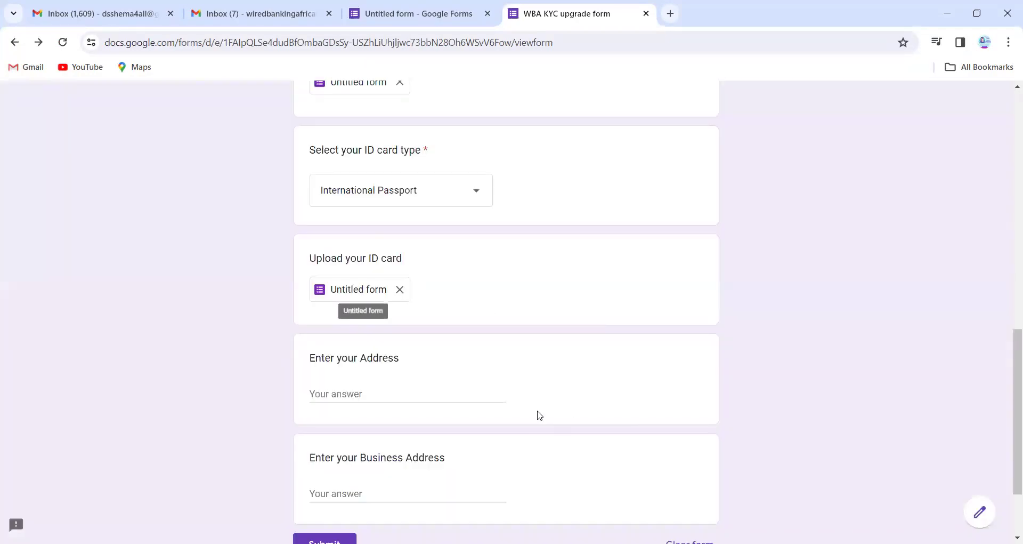
Enter 'q' as Address and 'eee' as Business Address, then submit the response.
{"action": "scroll", "coordinate": [540, 415], "scroll_direction": "down", "scroll_amount": 1}
{"action": "left_click", "coordinate": [389, 341]}
{"action": "type", "text": "qee"}
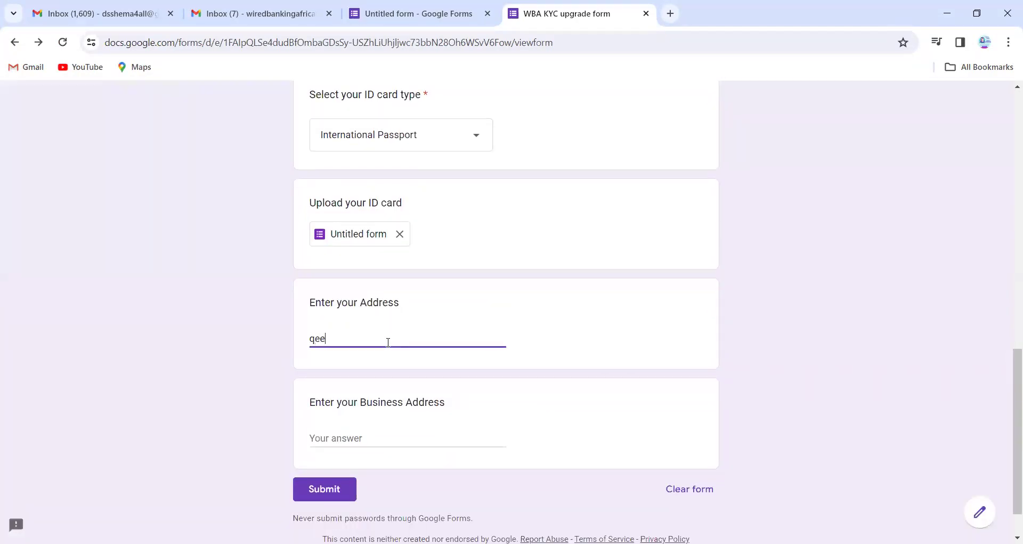
{"action": "left_click", "coordinate": [377, 436]}
{"action": "type", "text": "eee"}
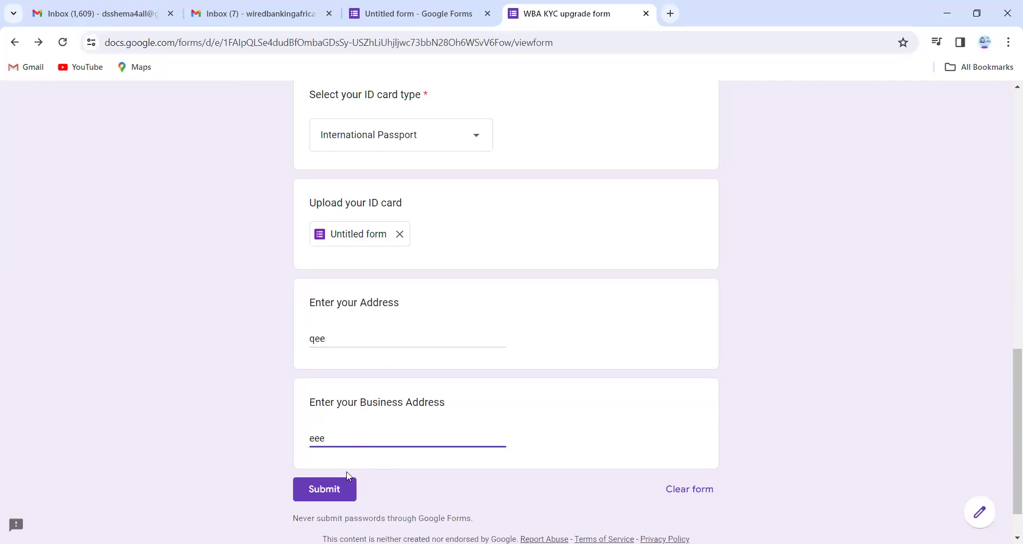
{"action": "left_click", "coordinate": [338, 493]}
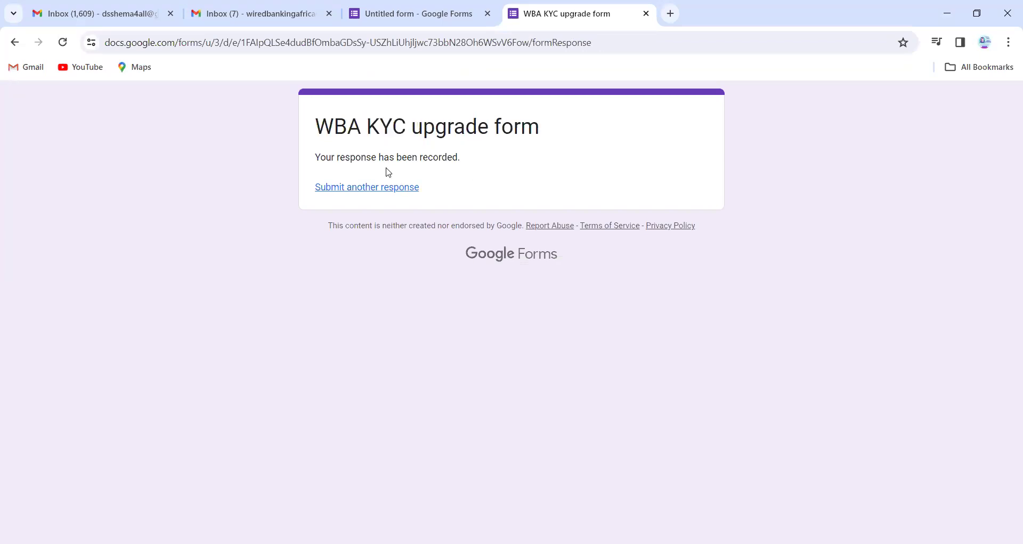
Confirm 'Your response has been recorded' and return to the Untitled form editor tab.
{"action": "triple_click", "coordinate": [387, 170]}
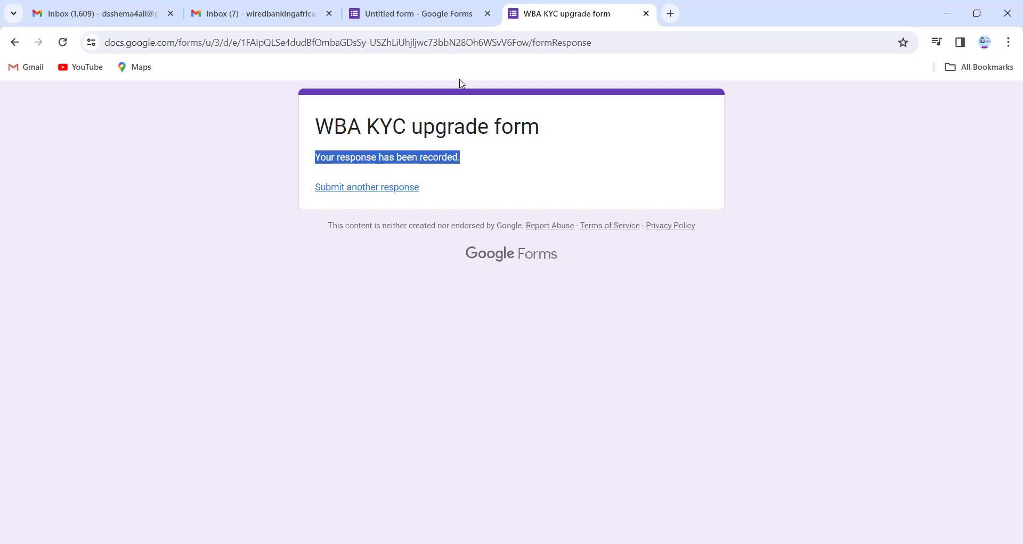
{"action": "left_click", "coordinate": [435, 5]}
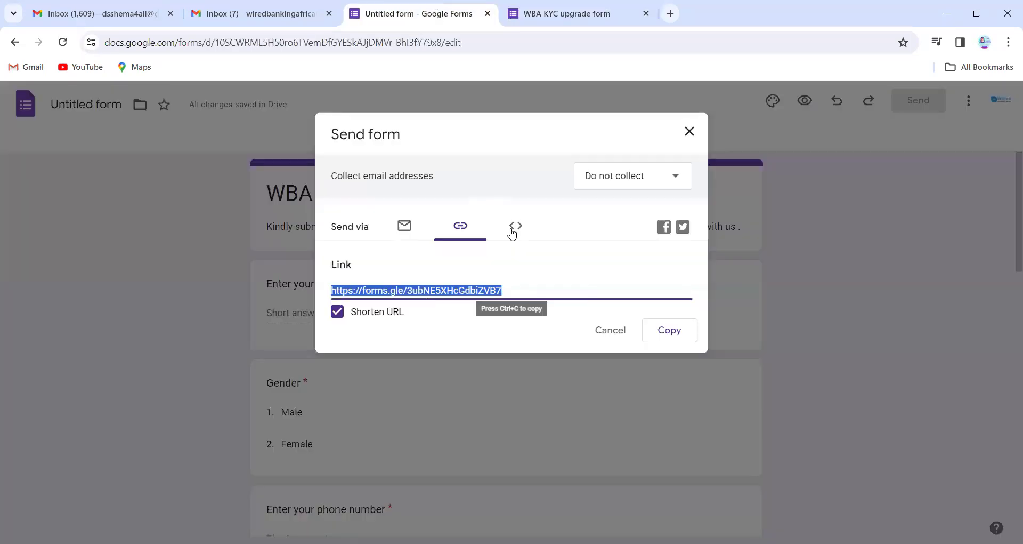
Duplicate the Gender question into a required Date question titled 'DOB'.
{"action": "left_click", "coordinate": [614, 335]}
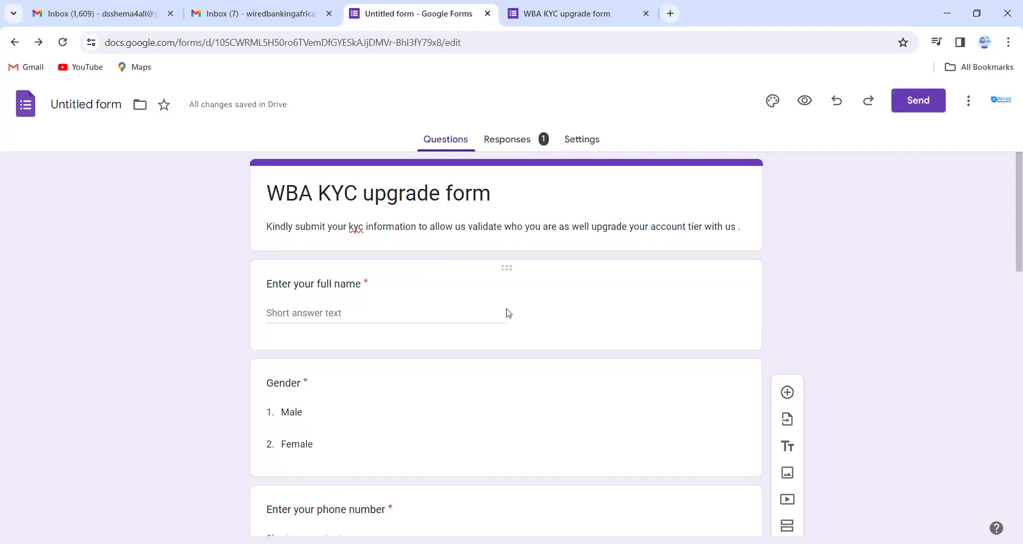
{"action": "scroll", "coordinate": [509, 382], "scroll_direction": "down", "scroll_amount": 3}
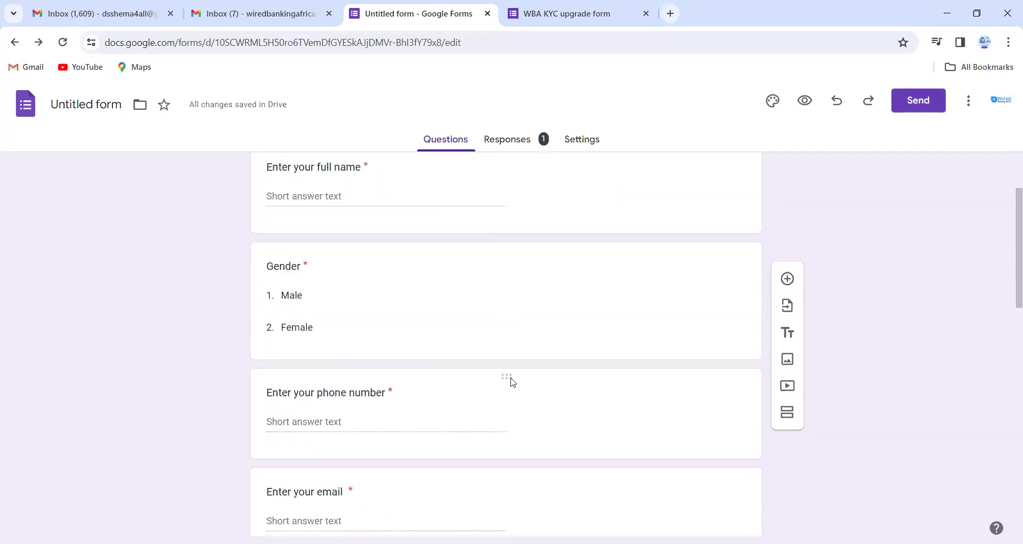
{"action": "left_click", "coordinate": [389, 271]}
{"action": "left_click", "coordinate": [576, 388]}
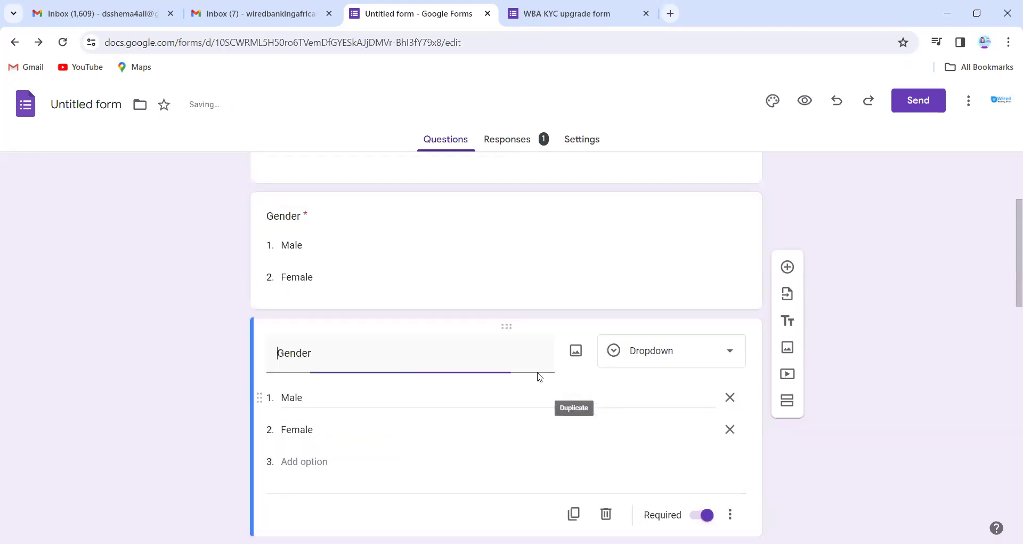
{"action": "left_click", "coordinate": [634, 361]}
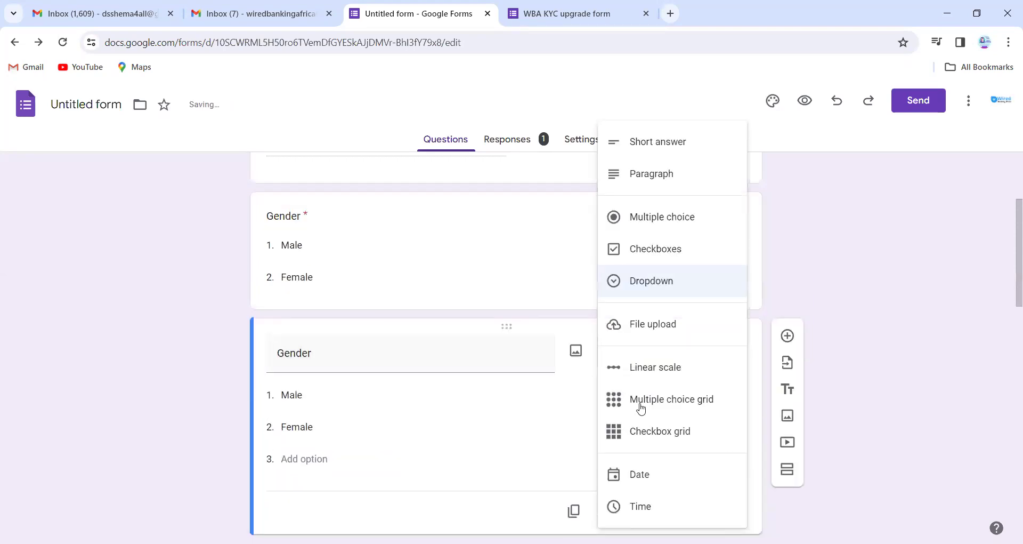
{"action": "left_click", "coordinate": [640, 474]}
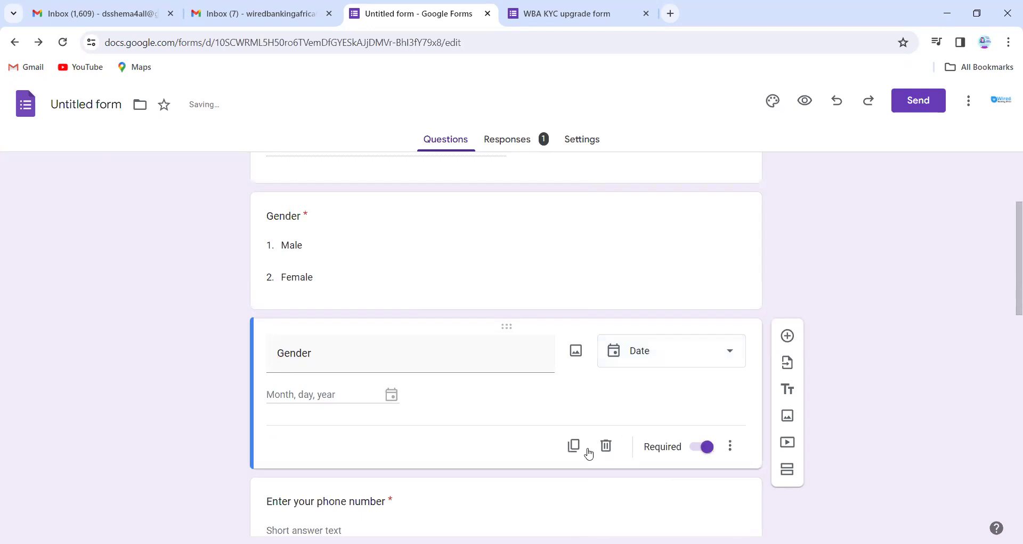
{"action": "double_click", "coordinate": [304, 356]}
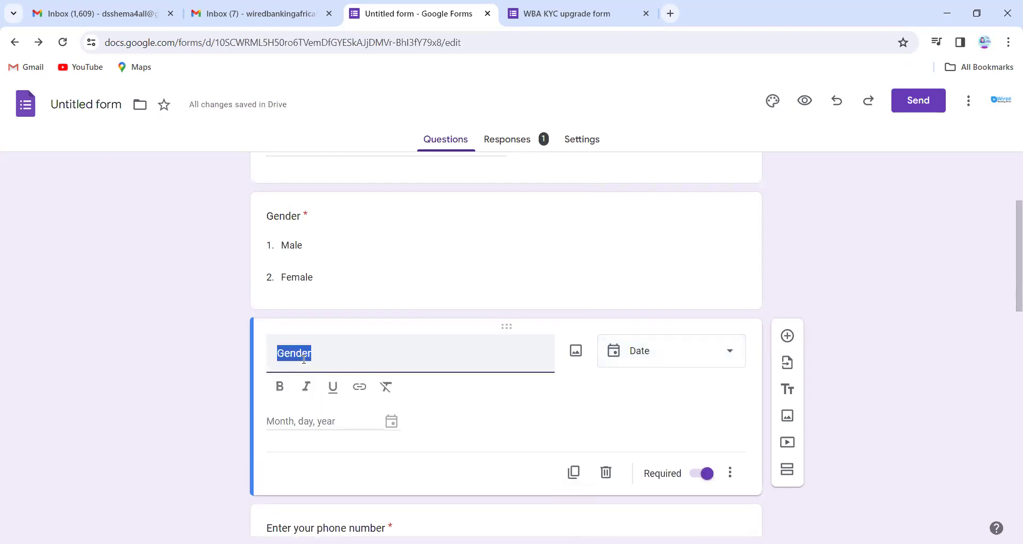
{"action": "type", "text": "DOB"}
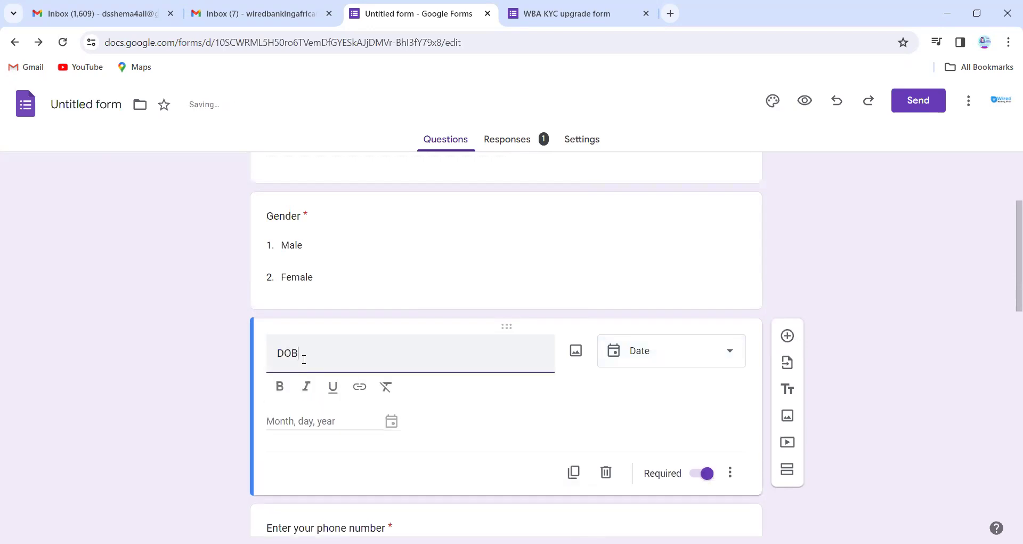
{"action": "left_click", "coordinate": [843, 277]}
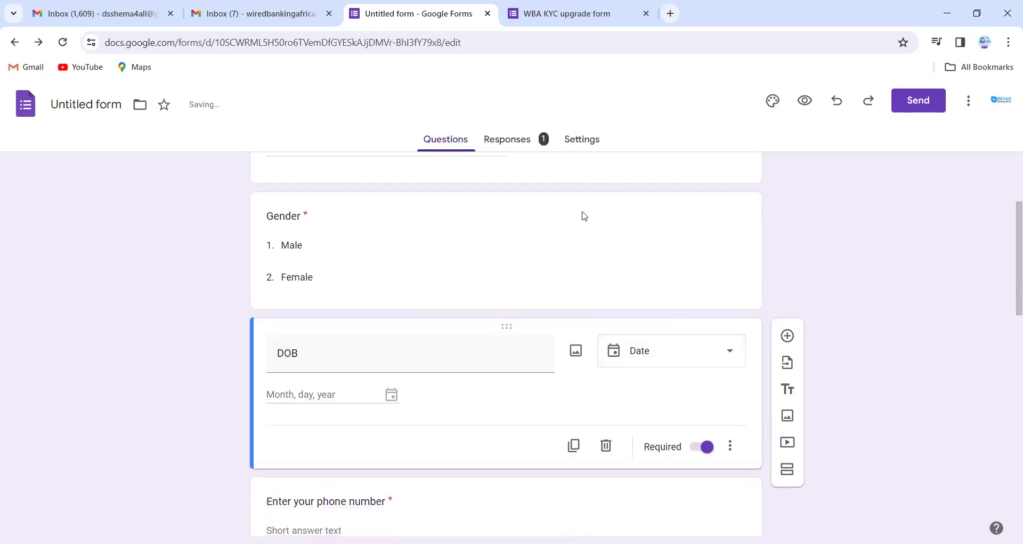
{"action": "left_click", "coordinate": [530, 149]}
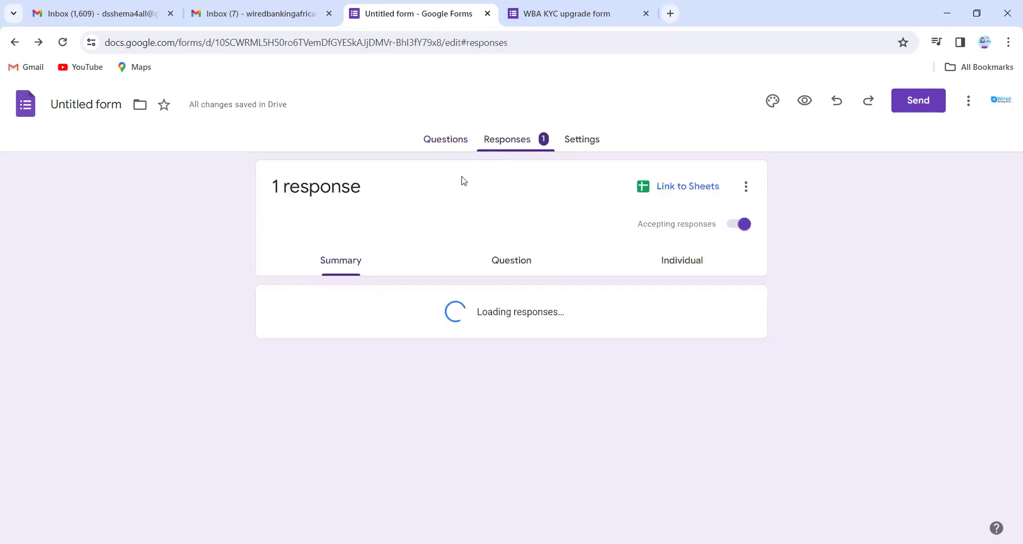
{"action": "scroll", "coordinate": [544, 404], "scroll_direction": "down", "scroll_amount": 10}
{"action": "scroll", "coordinate": [548, 403], "scroll_direction": "up", "scroll_amount": 10}
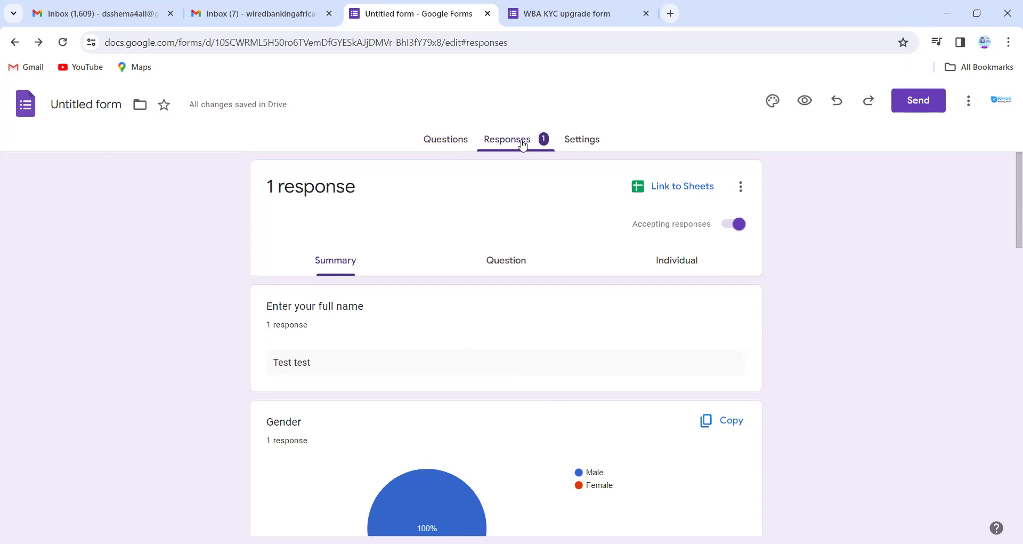
{"action": "left_click", "coordinate": [685, 261]}
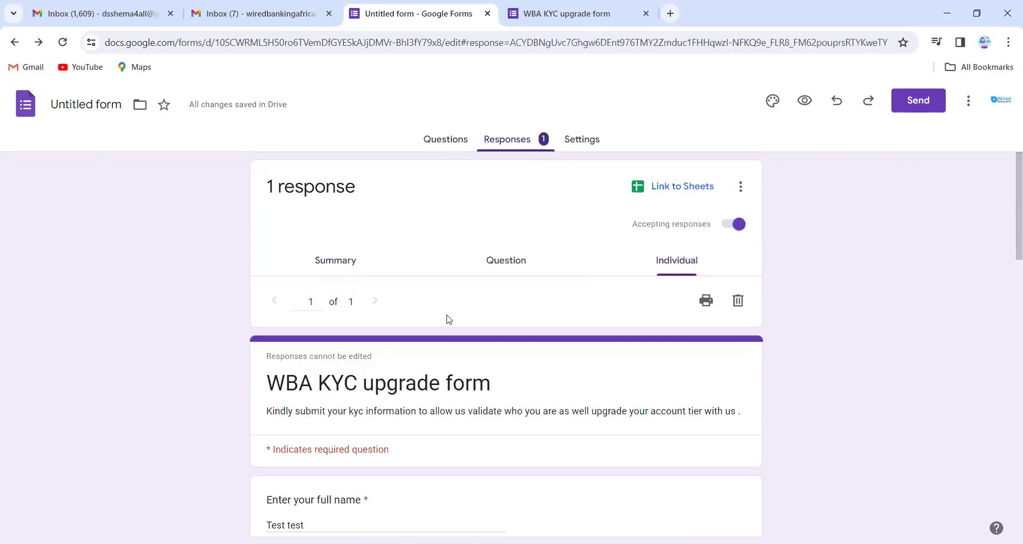
{"action": "scroll", "coordinate": [450, 320], "scroll_direction": "down", "scroll_amount": 9}
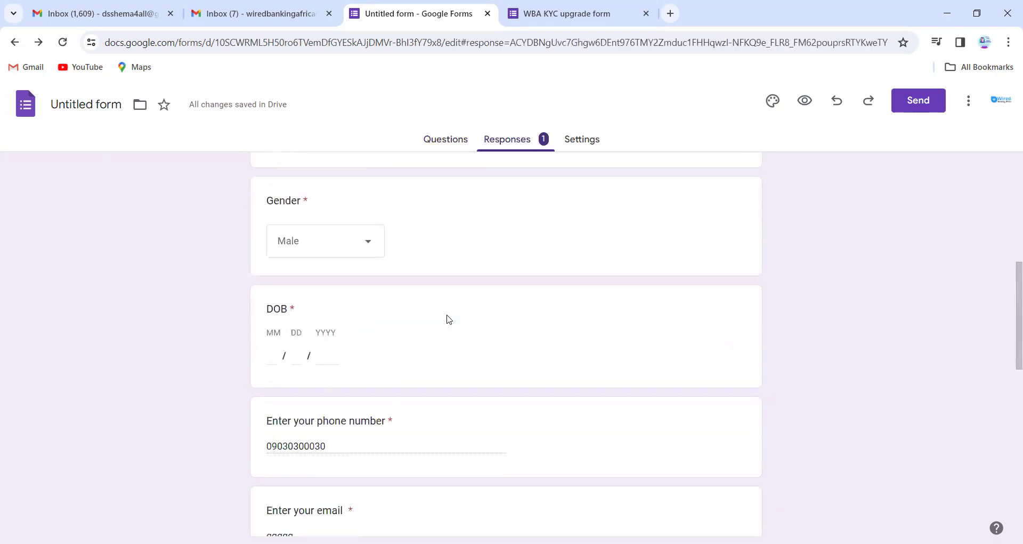
{"action": "scroll", "coordinate": [449, 319], "scroll_direction": "down", "scroll_amount": 10}
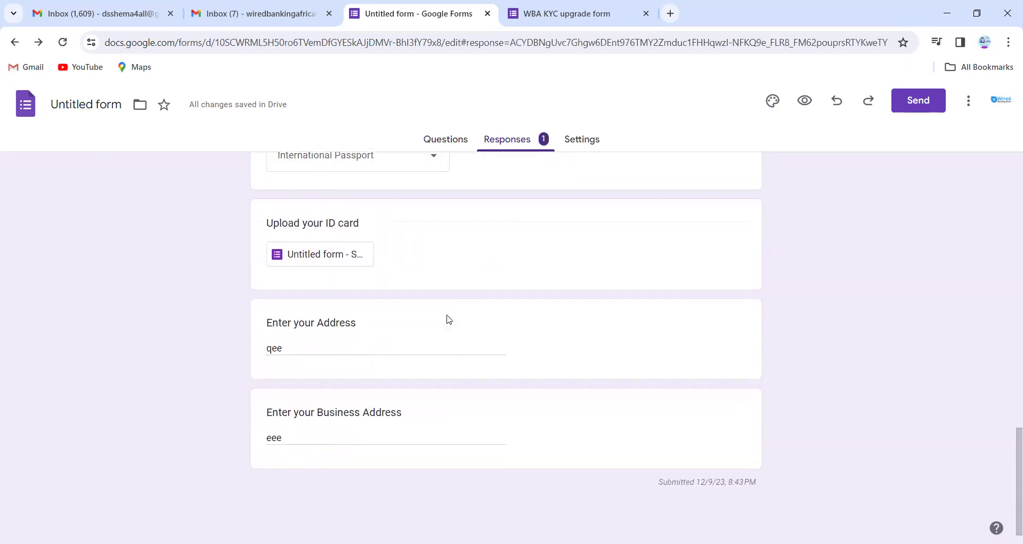
{"action": "scroll", "coordinate": [450, 319], "scroll_direction": "up", "scroll_amount": 20}
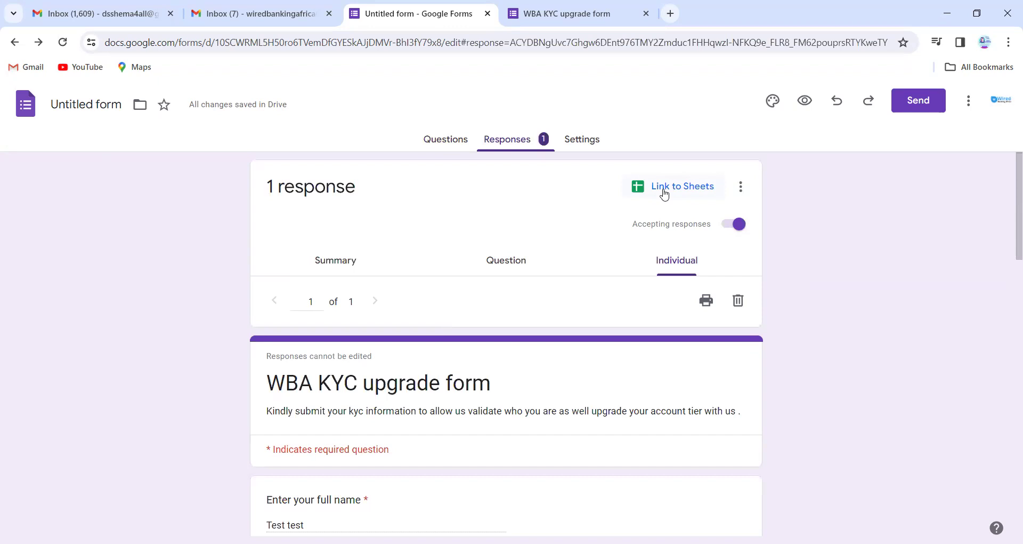
Link responses to a new spreadsheet named 'Kyctesting'.
{"action": "left_click", "coordinate": [664, 193]}
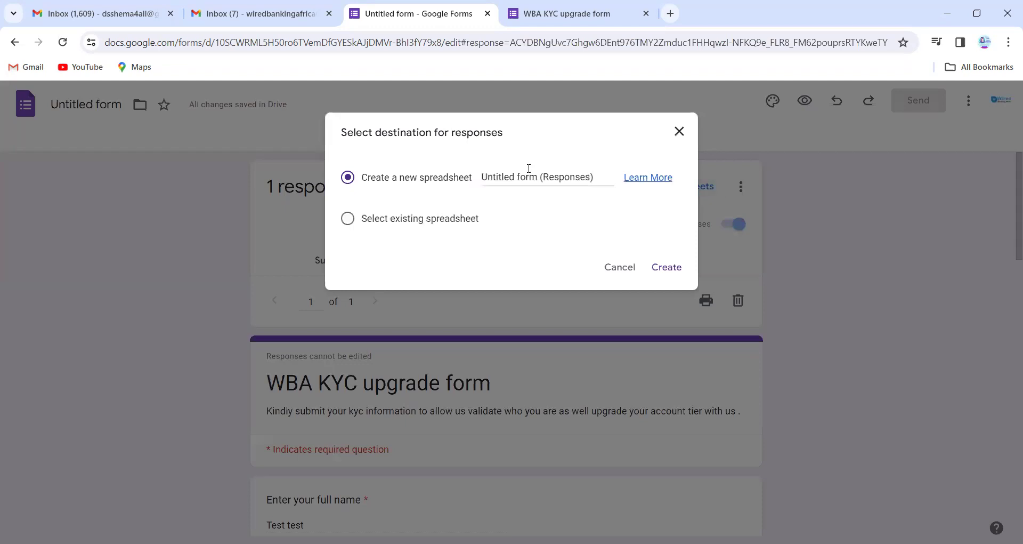
{"action": "left_click", "coordinate": [525, 175]}
{"action": "double_click", "coordinate": [525, 175]}
{"action": "left_click", "coordinate": [525, 175]}
{"action": "triple_click", "coordinate": [525, 175]}
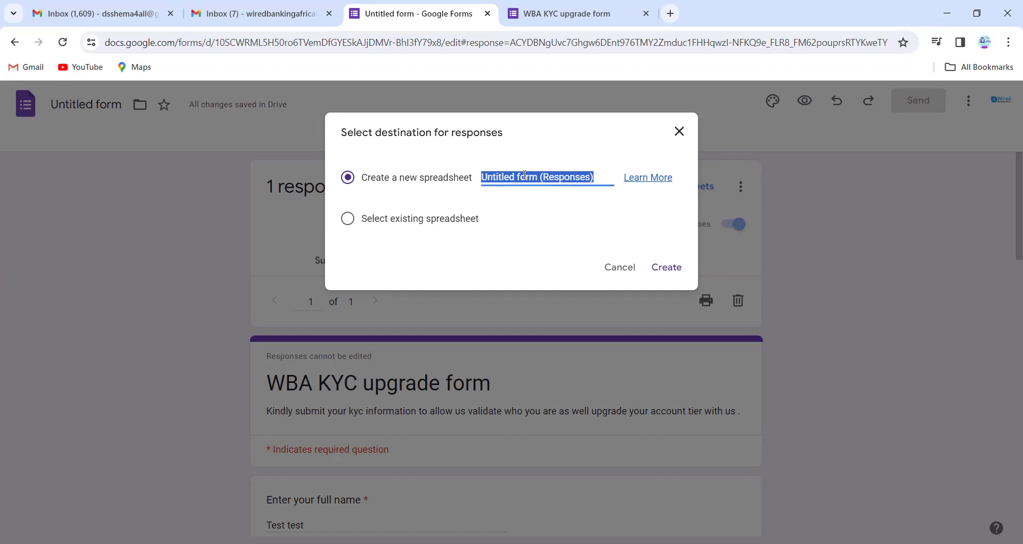
{"action": "type", "text": "Kyctesting"}
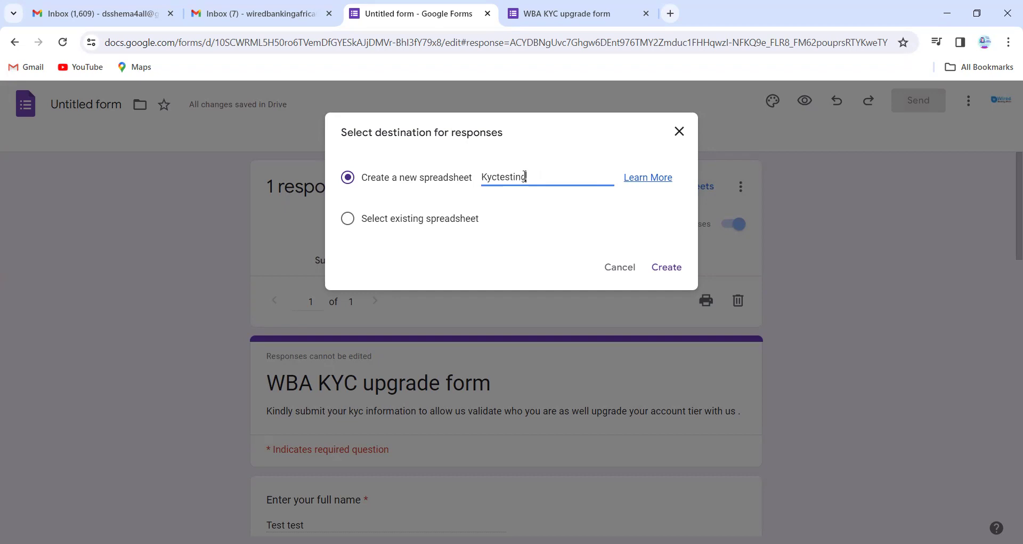
{"action": "left_click", "coordinate": [670, 266]}
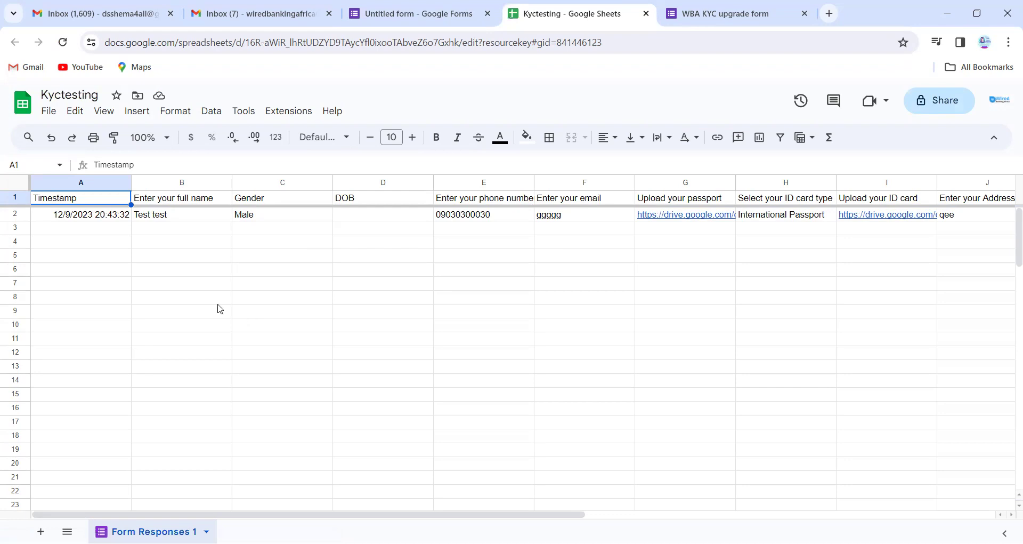
Search the Kyctesting sheet for '090', select the row 2 response, then return to the form.
{"action": "left_click", "coordinate": [173, 273]}
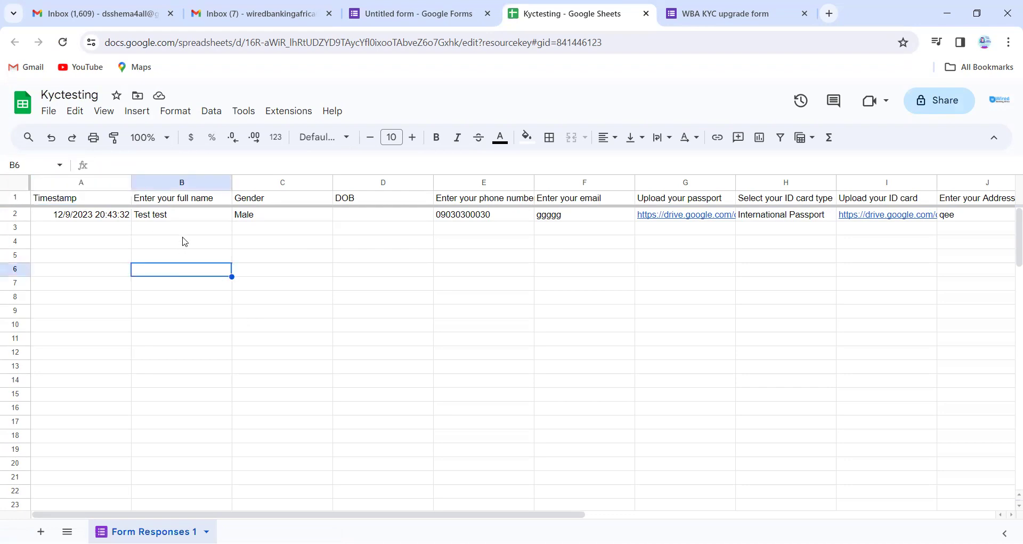
{"action": "key", "text": "ctrl+f"}
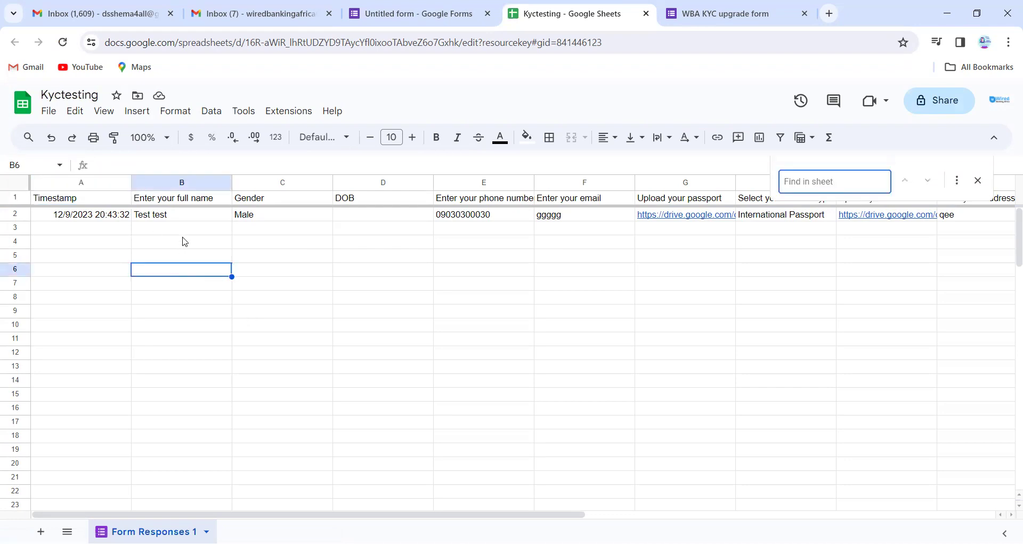
{"action": "type", "text": "090"}
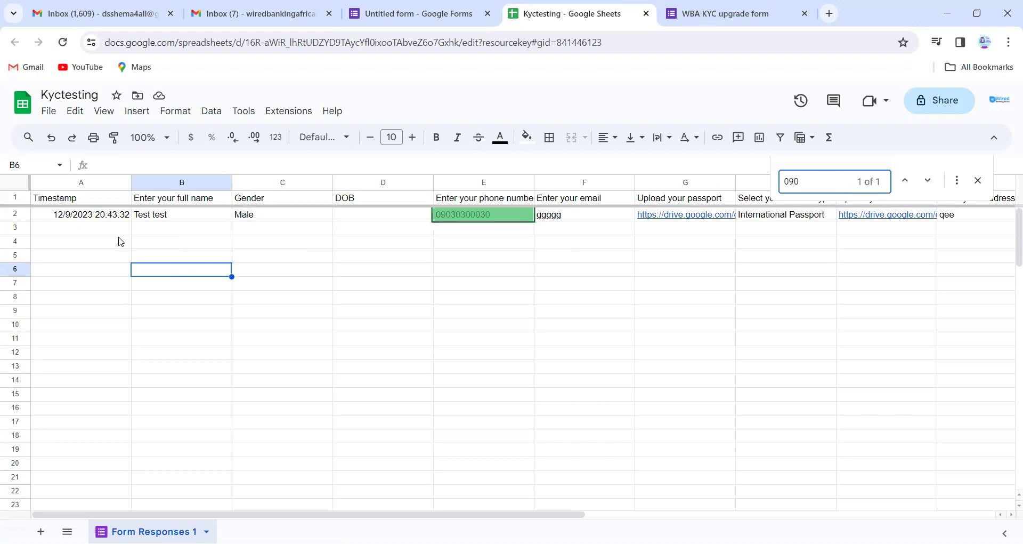
{"action": "left_click", "coordinate": [16, 215]}
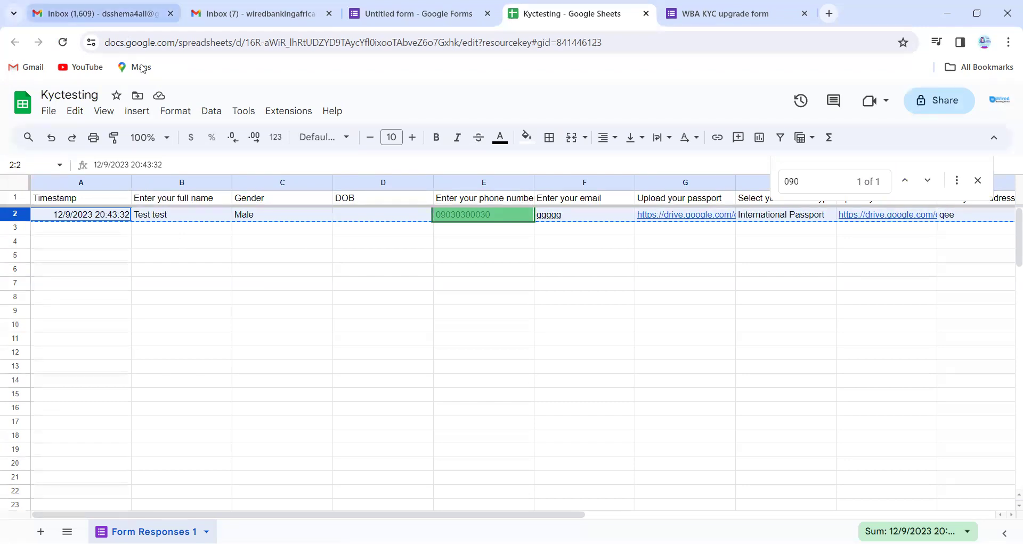
{"action": "left_click", "coordinate": [382, 13]}
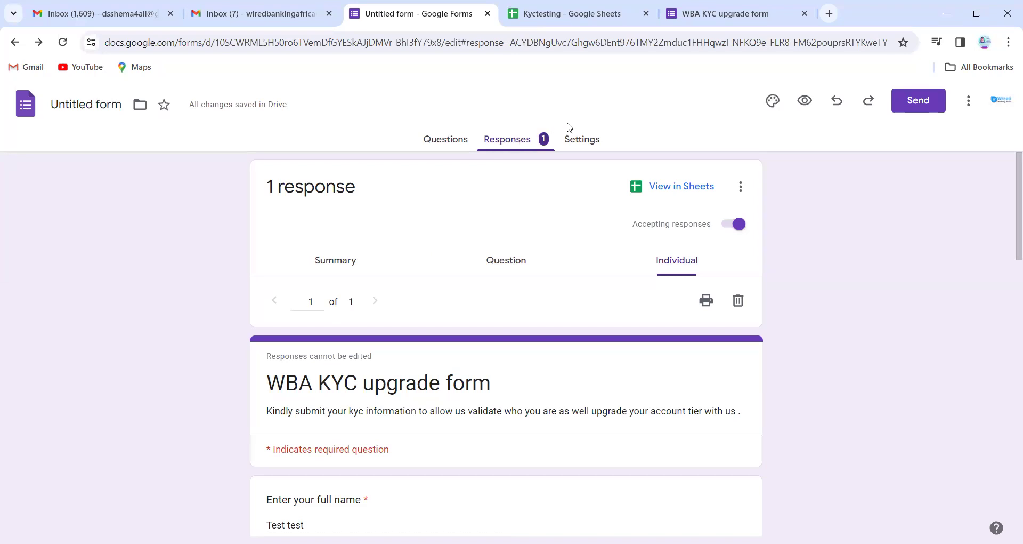
Open Settings and expand the Form defaults and Question defaults sections.
{"action": "left_click", "coordinate": [570, 144]}
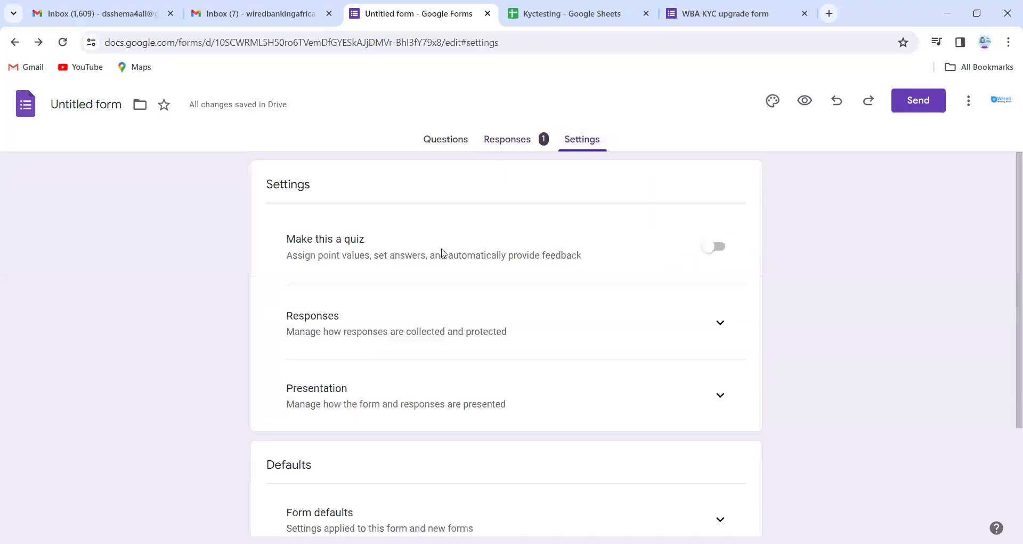
{"action": "scroll", "coordinate": [443, 251], "scroll_direction": "down", "scroll_amount": 3}
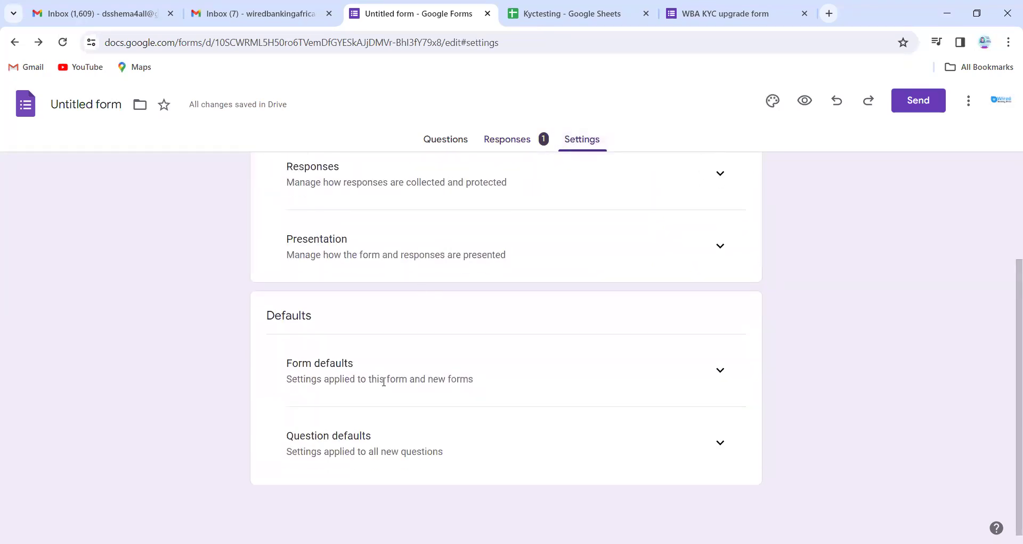
{"action": "left_click", "coordinate": [706, 344]}
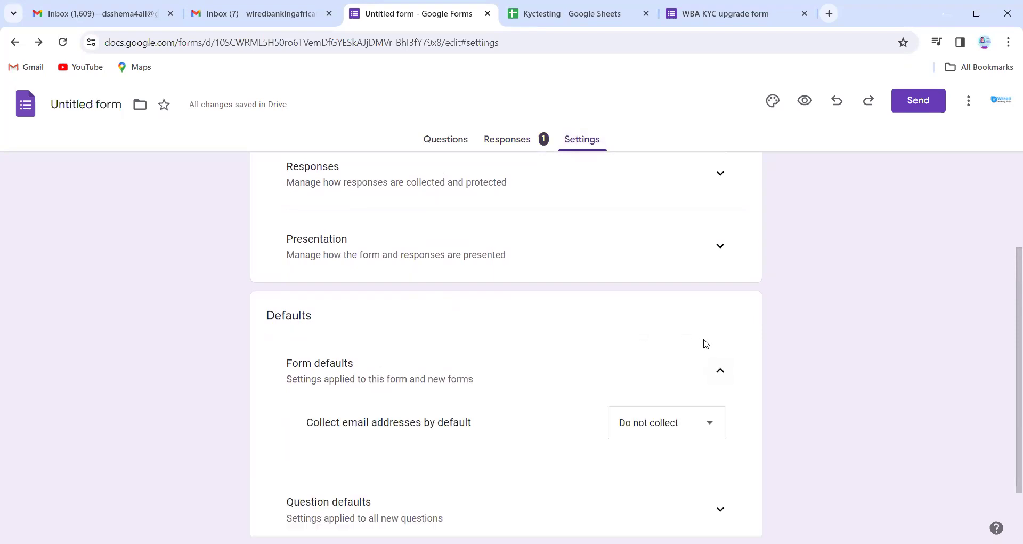
{"action": "scroll", "coordinate": [423, 448], "scroll_direction": "down", "scroll_amount": 1}
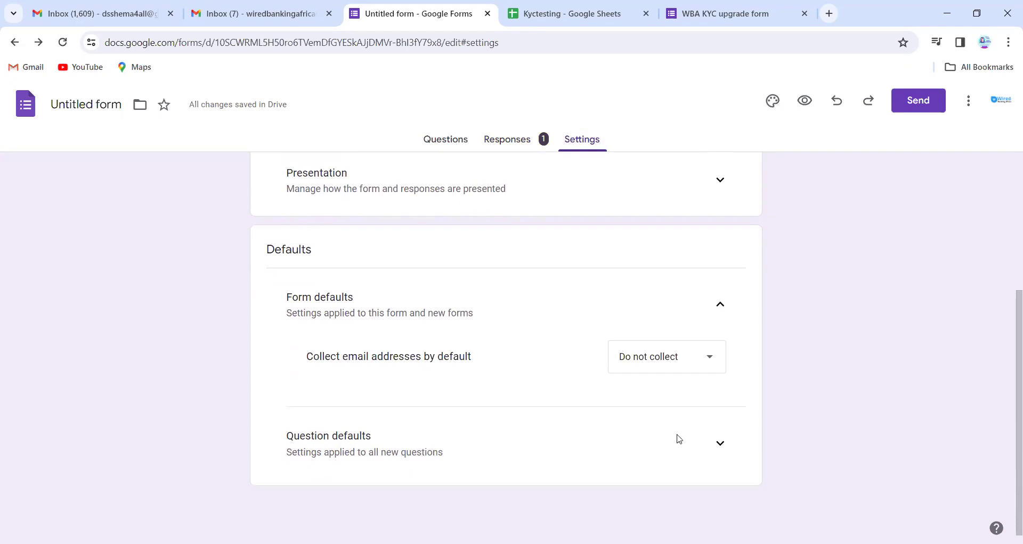
{"action": "left_click", "coordinate": [715, 450]}
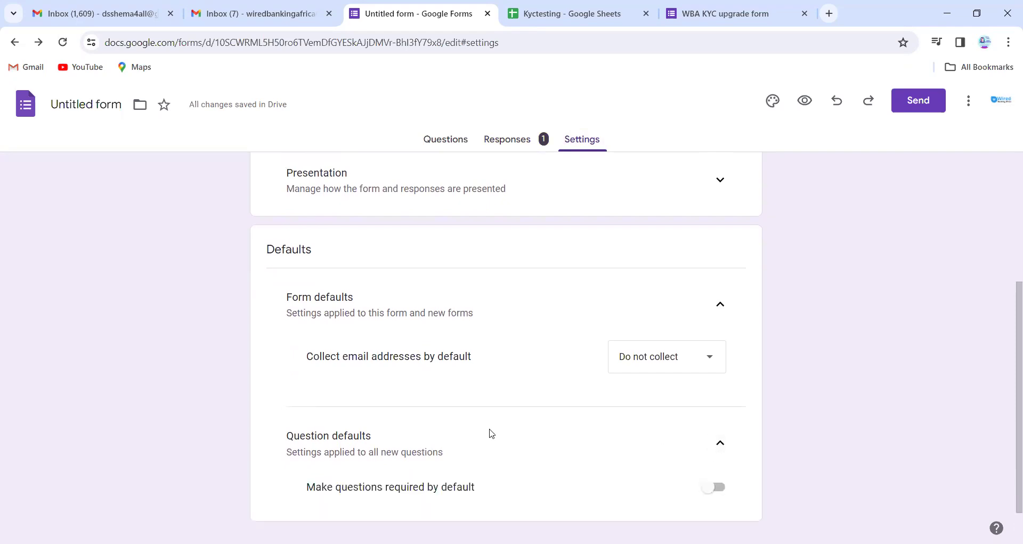
{"action": "scroll", "coordinate": [487, 405], "scroll_direction": "up", "scroll_amount": 4}
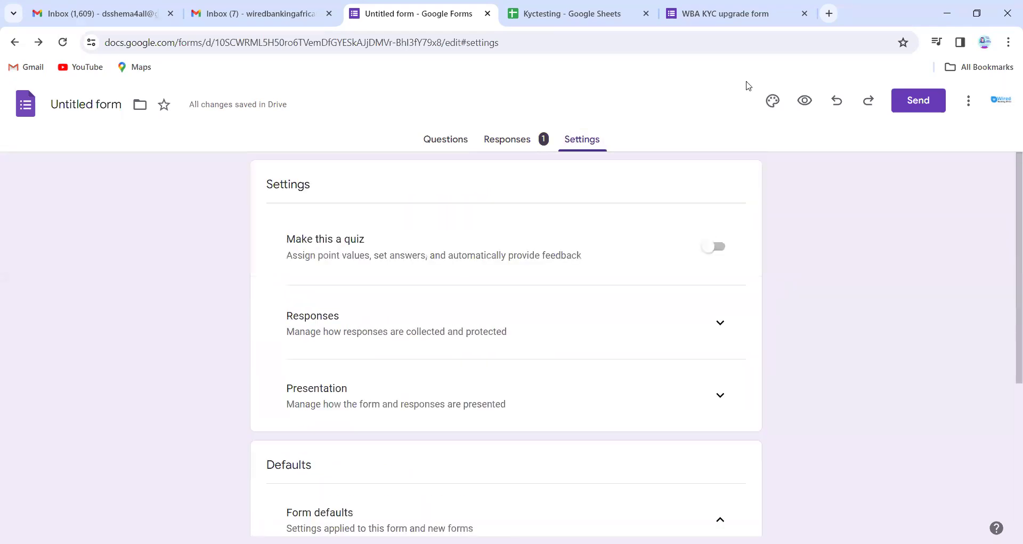
Set the theme colour to green (#4caf50) after trying orange shades.
{"action": "left_click", "coordinate": [774, 102]}
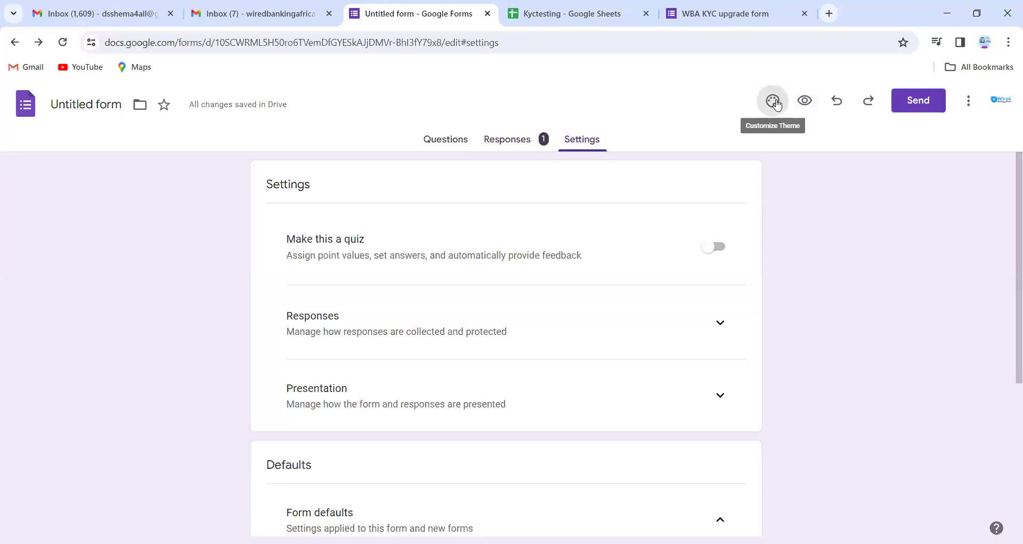
{"action": "scroll", "coordinate": [908, 324], "scroll_direction": "down", "scroll_amount": 2}
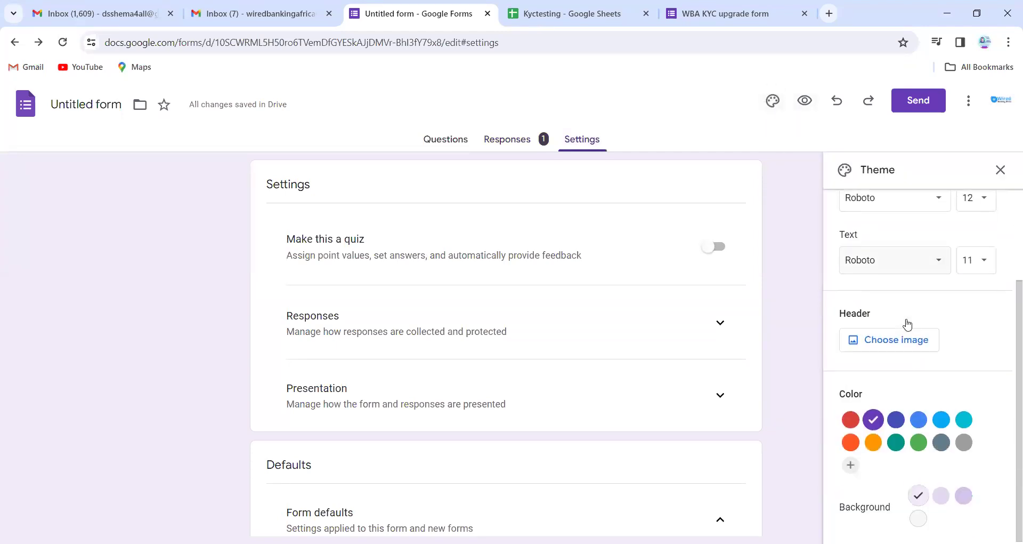
{"action": "left_click", "coordinate": [872, 442]}
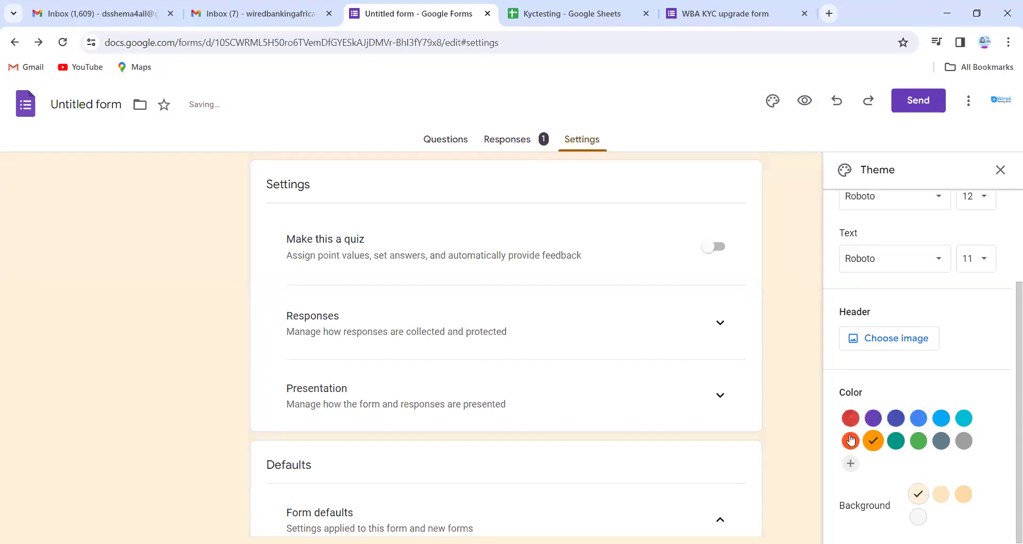
{"action": "left_click", "coordinate": [851, 440]}
{"action": "left_click", "coordinate": [921, 443]}
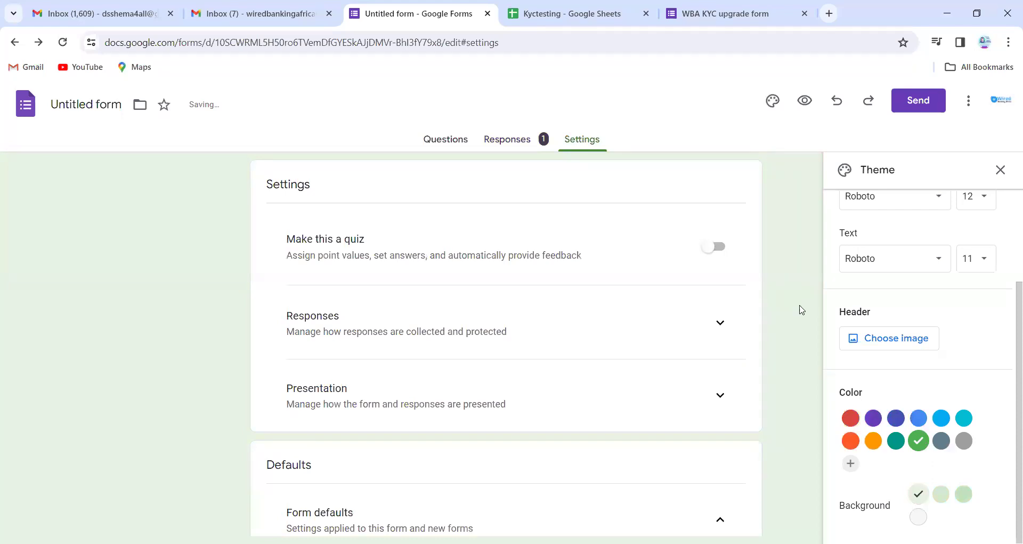
{"action": "scroll", "coordinate": [907, 290], "scroll_direction": "up", "scroll_amount": 2}
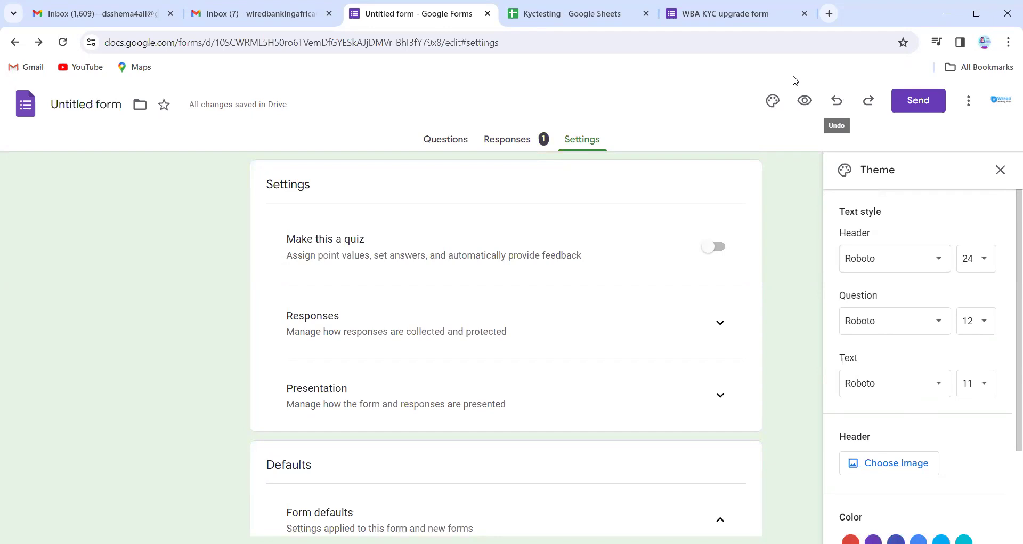
{"action": "left_click", "coordinate": [734, 5]}
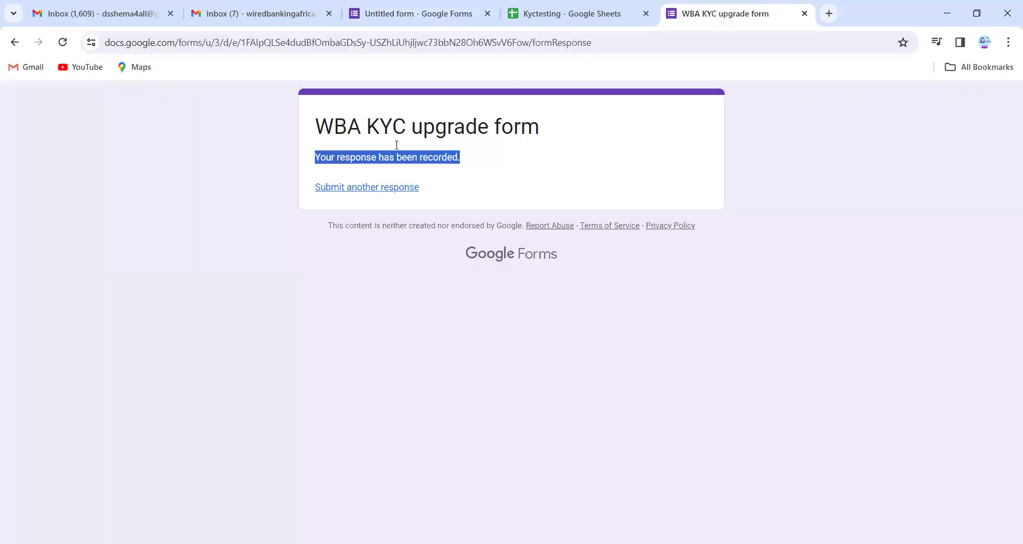